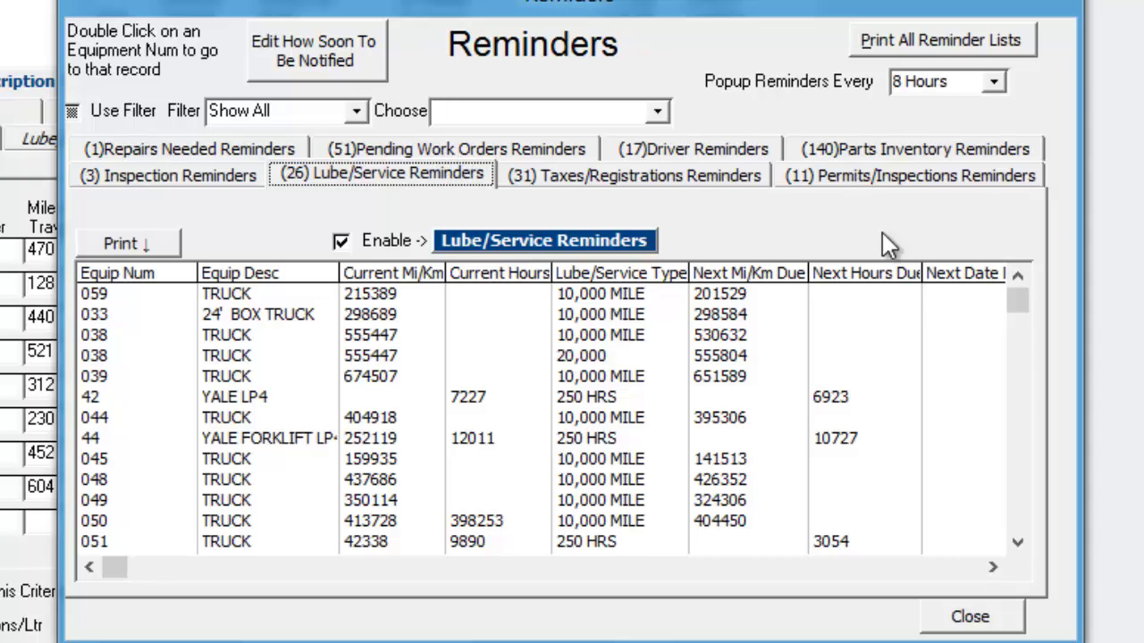
- Check the available intervals for popup reminders, leaving the list without choosing another one
click(1005, 80)
click(995, 81)
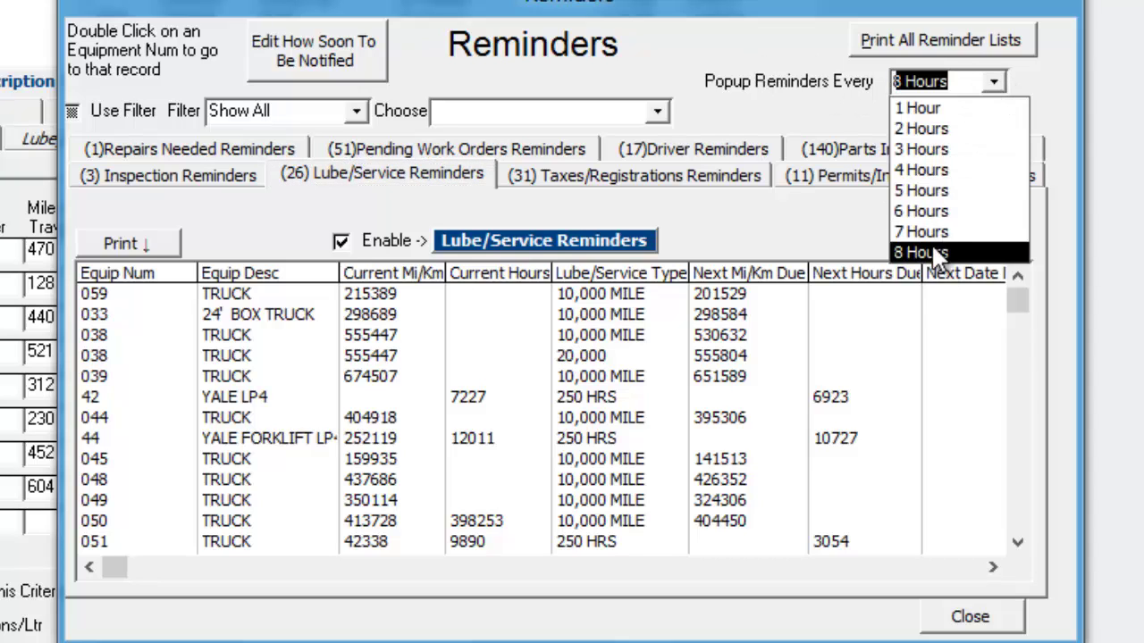
click(779, 40)
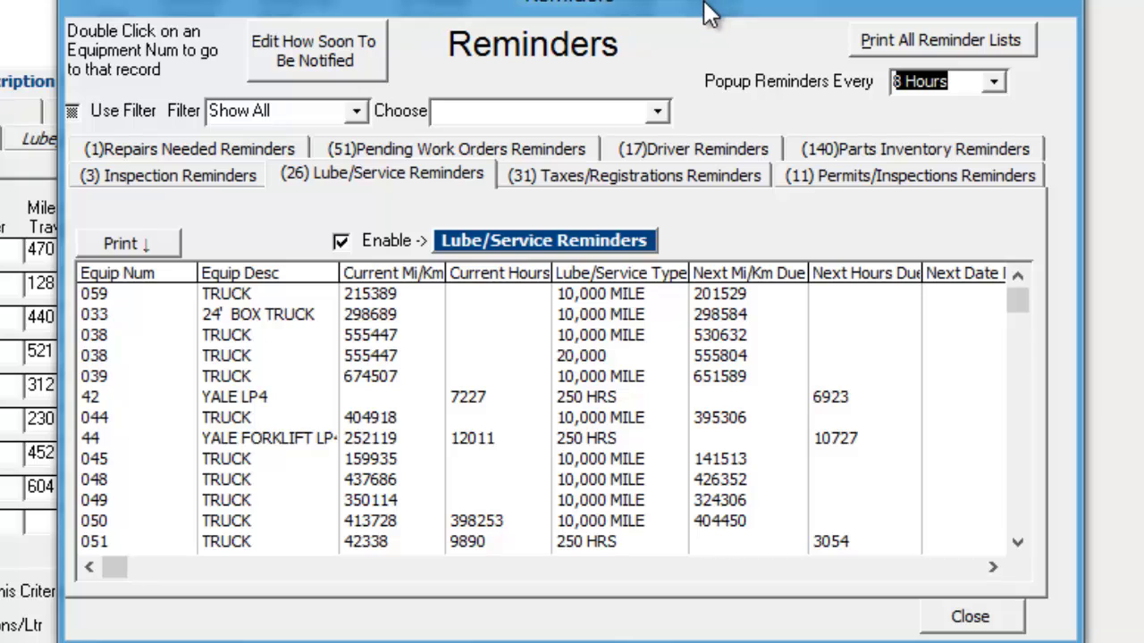
- Review how far in advance odometer, hours and days notifications are given, accept the settings and close the reminders
click(311, 54)
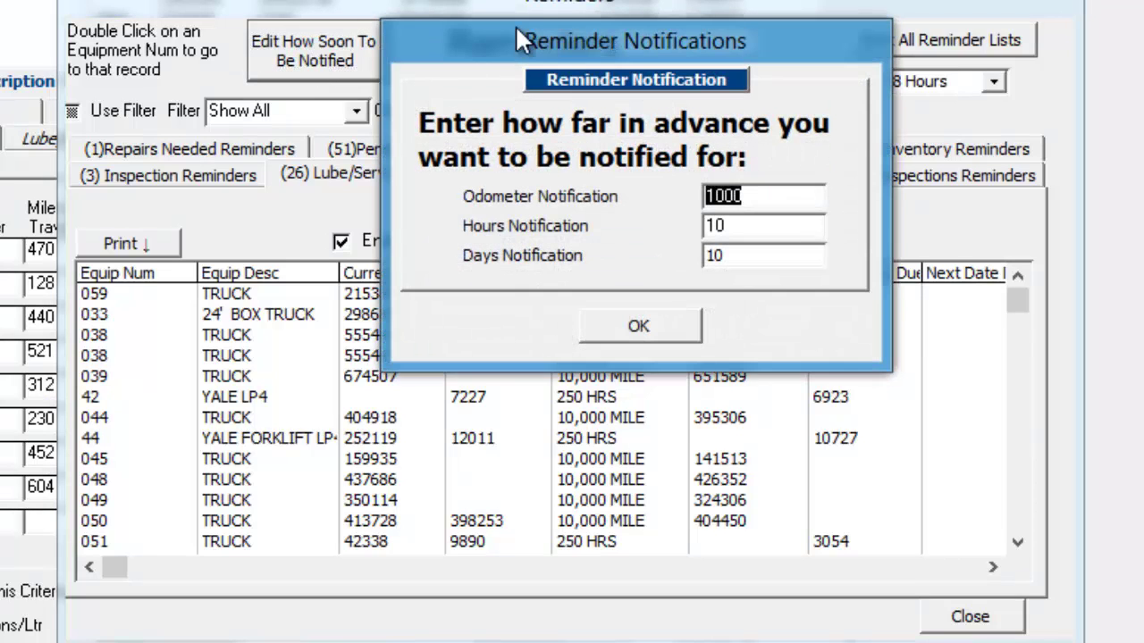
drag(564, 40, 513, 38)
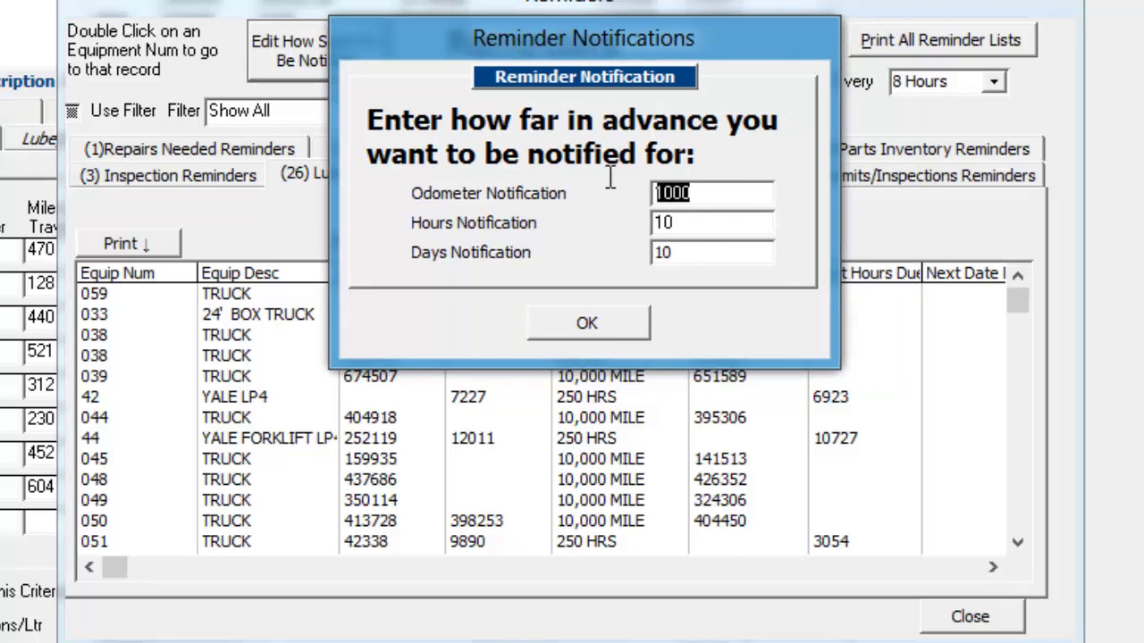
mouse_move(731, 197)
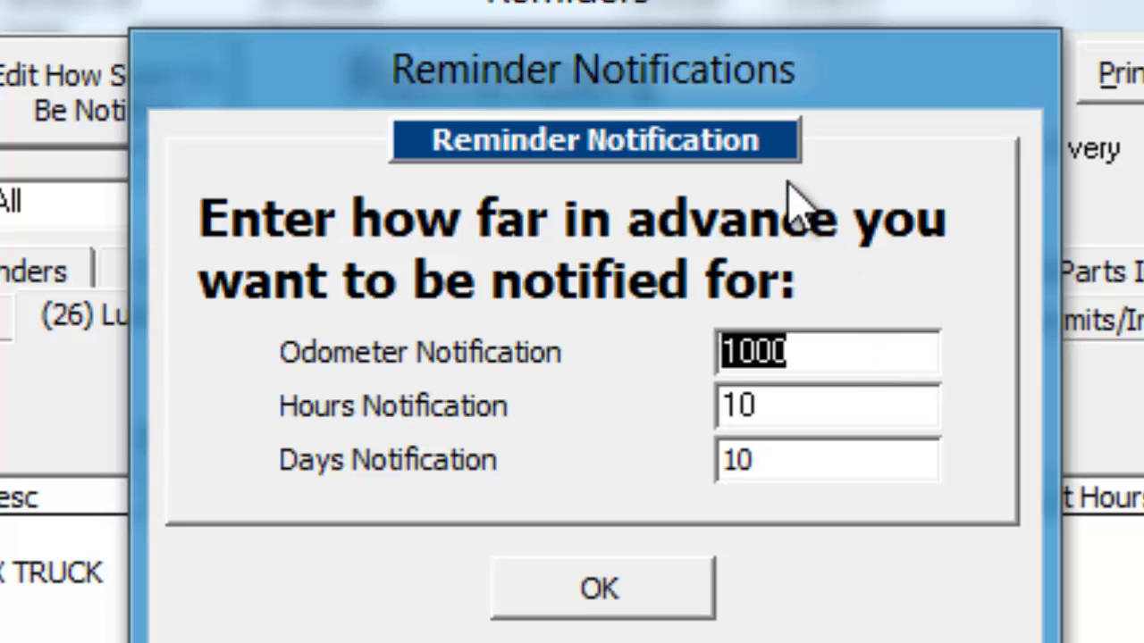
drag(778, 92, 728, 118)
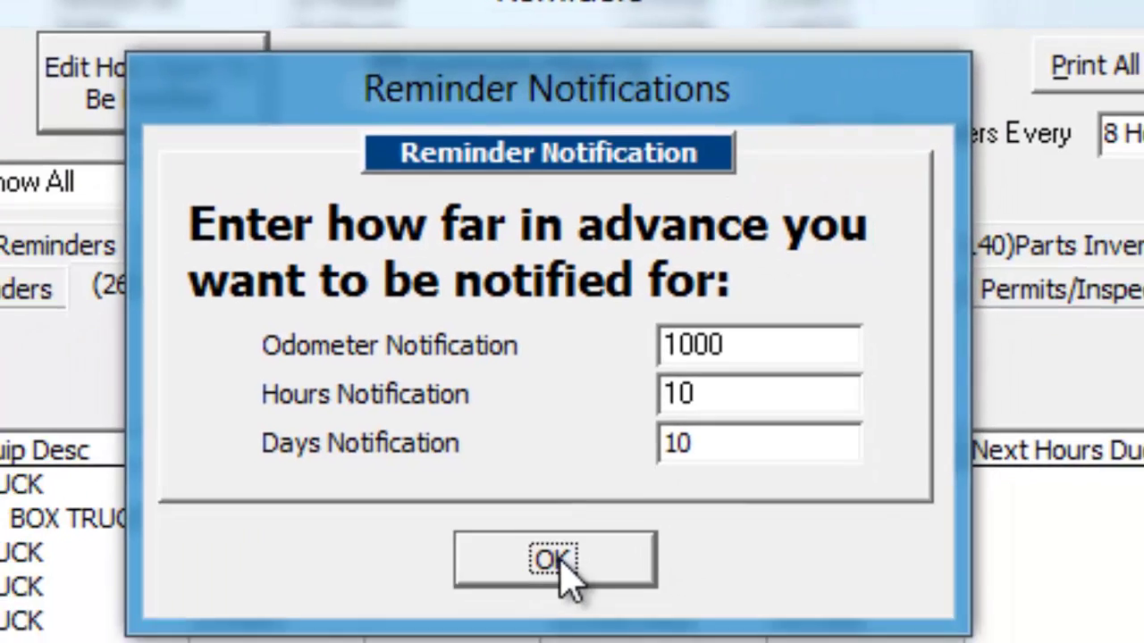
click(549, 619)
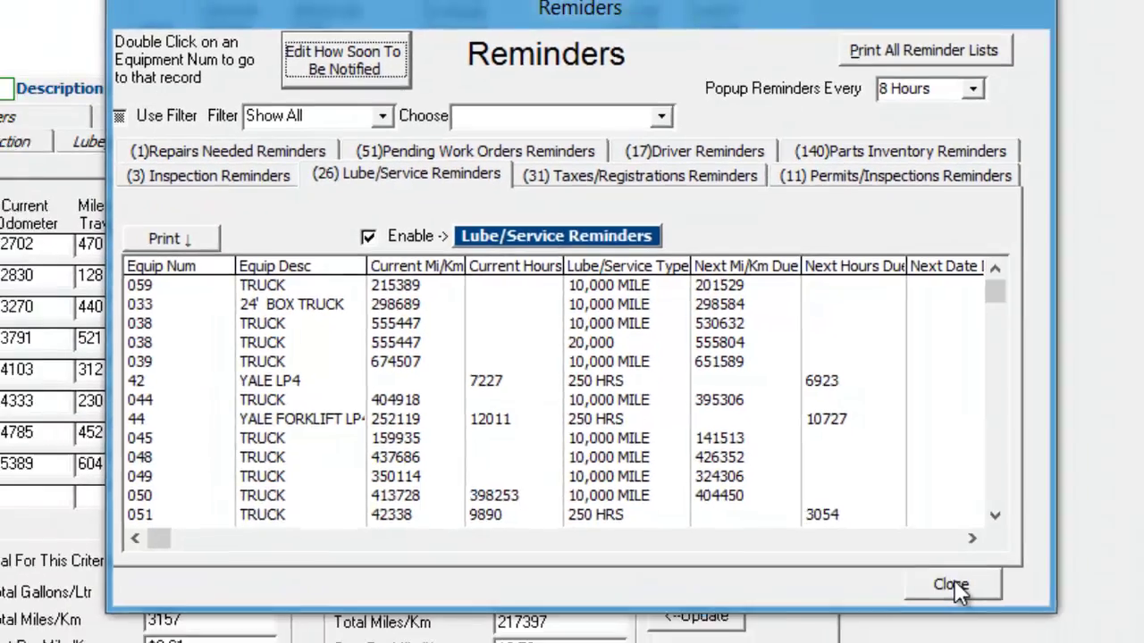
click(973, 599)
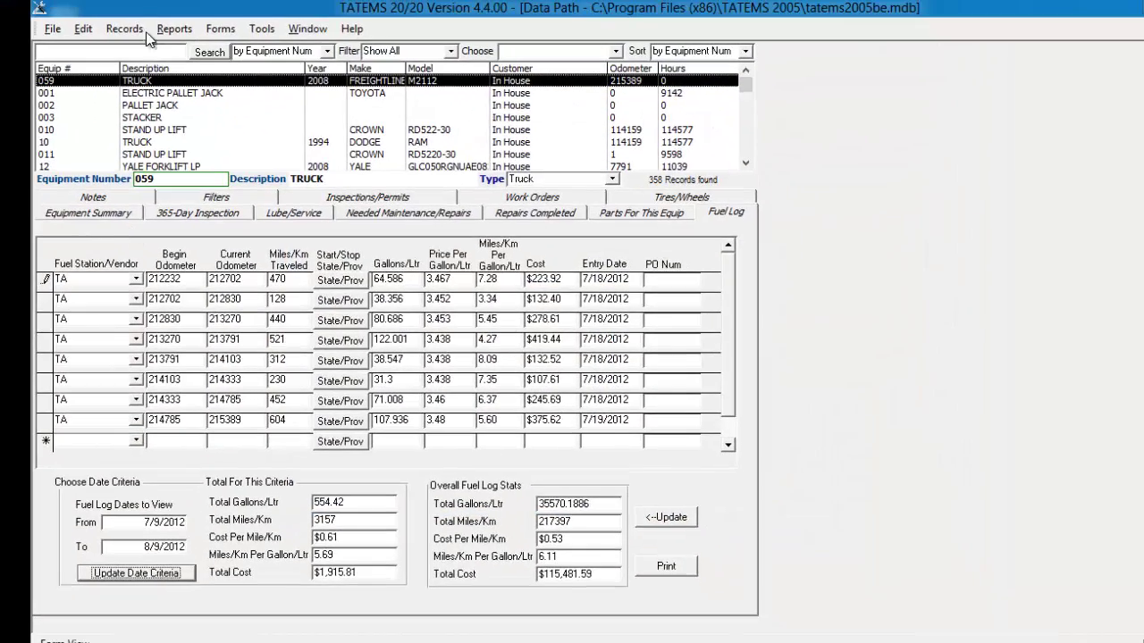
- Preview the All Equipment Summary report, view its first entries enlarged, and close the preview
click(166, 29)
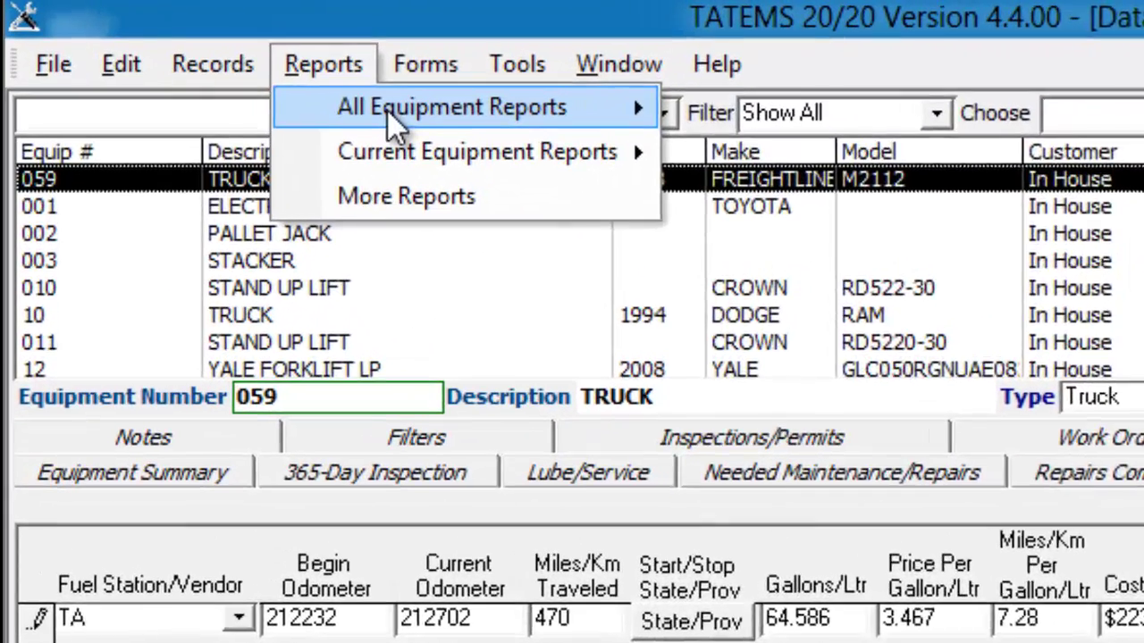
mouse_move(203, 52)
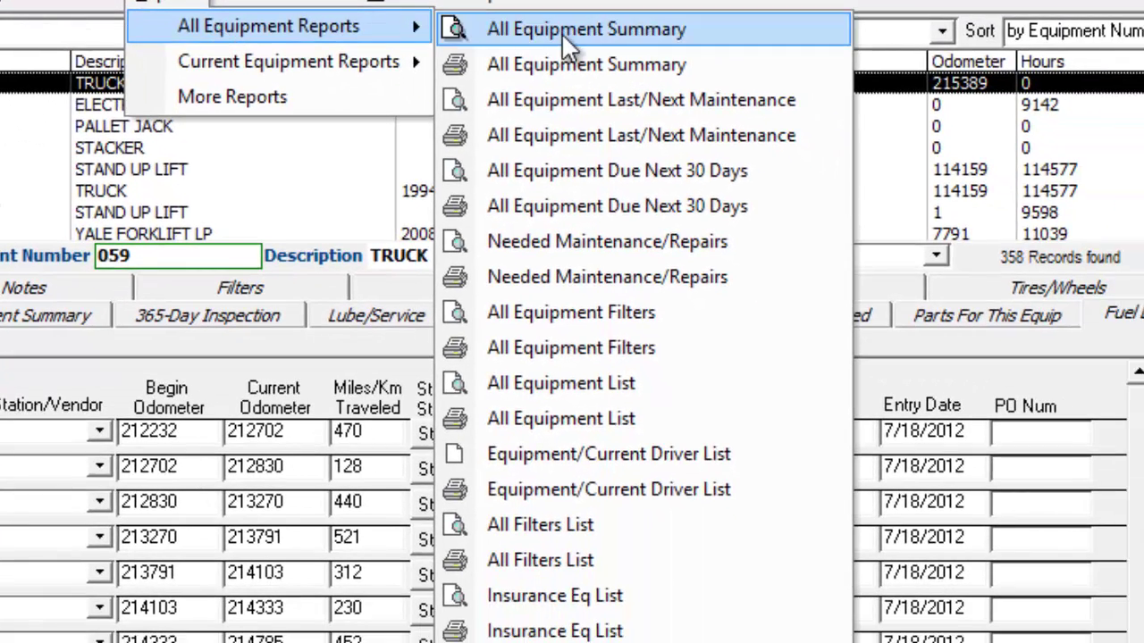
click(589, 28)
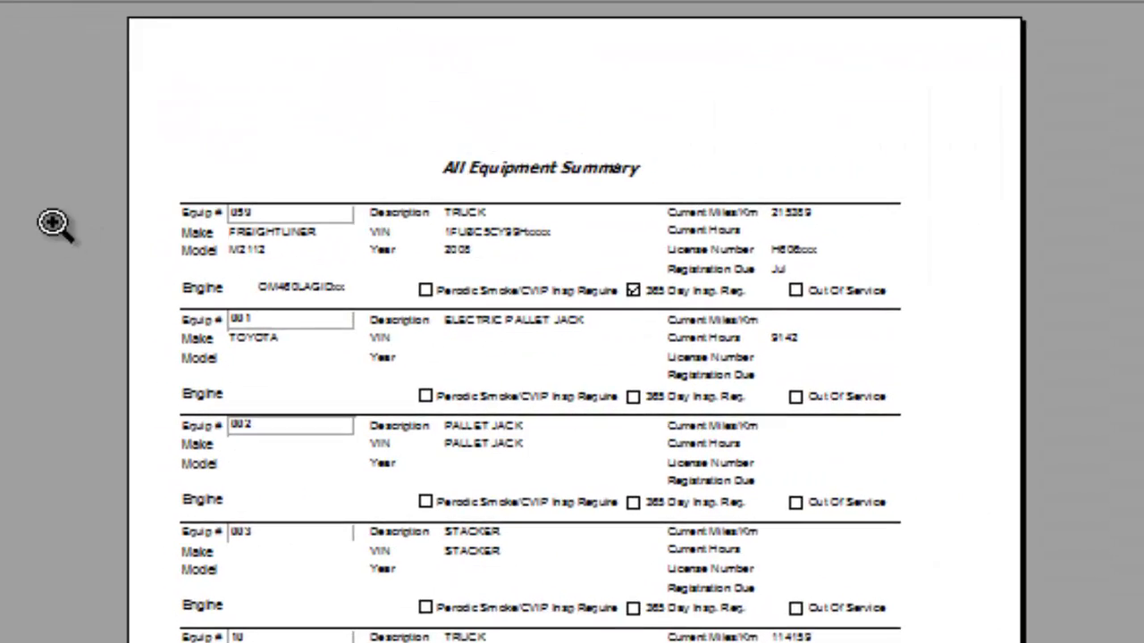
click(541, 223)
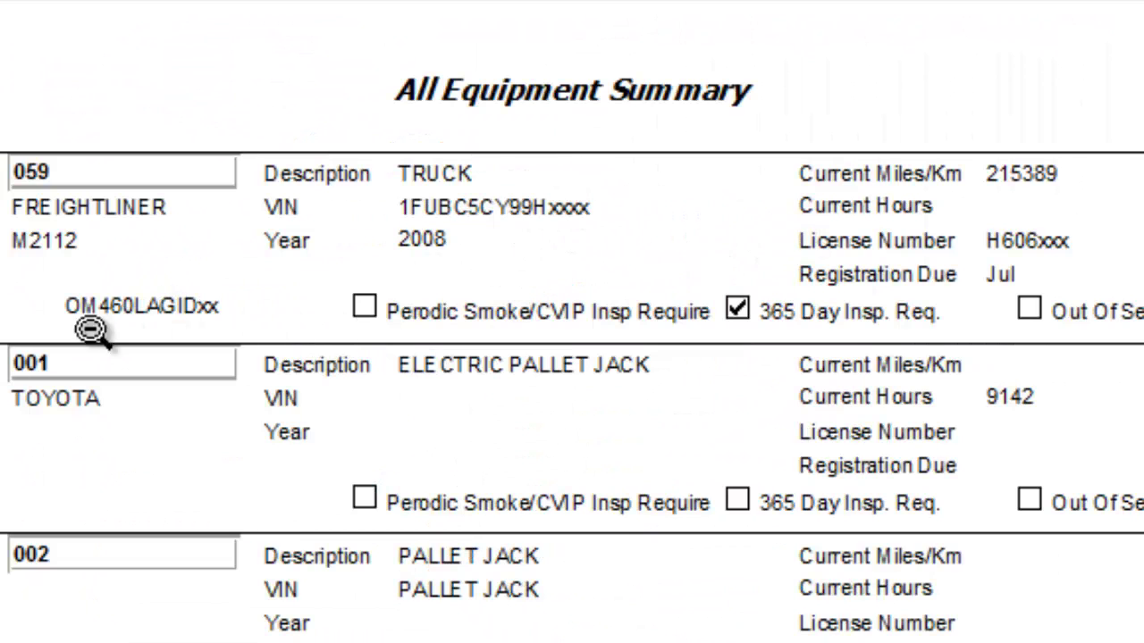
click(232, 21)
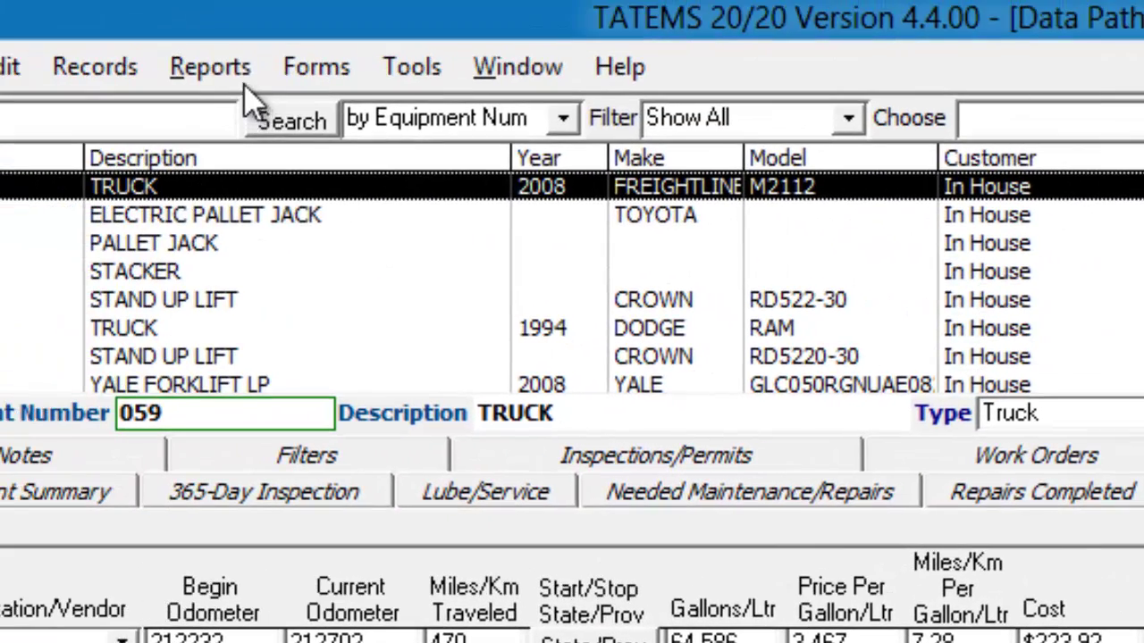
click(239, 71)
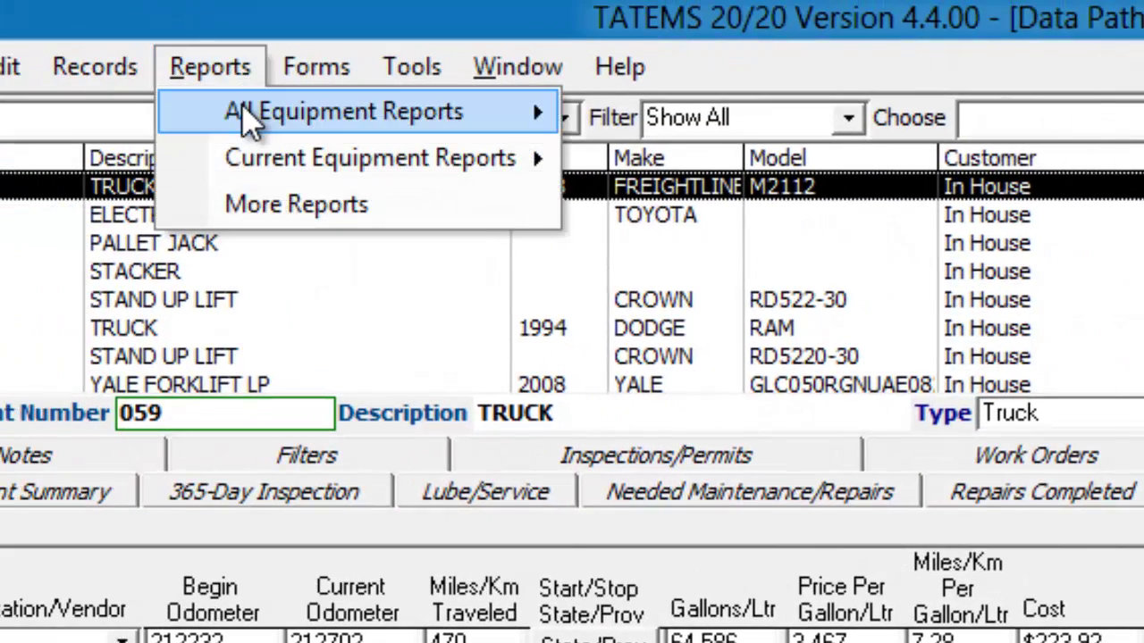
mouse_move(243, 113)
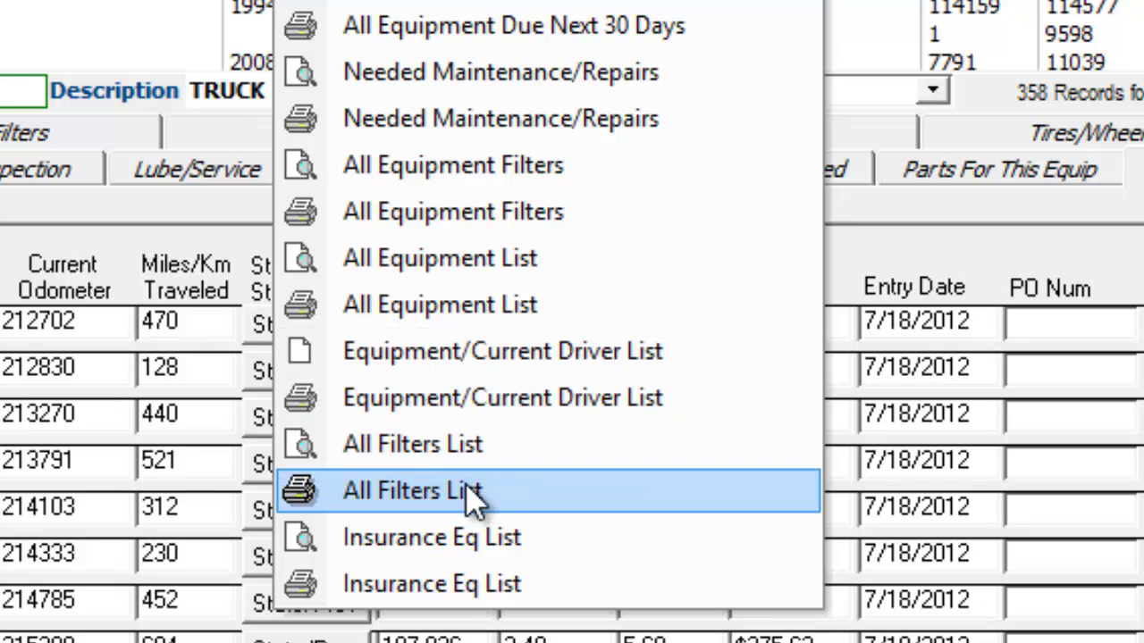
click(438, 305)
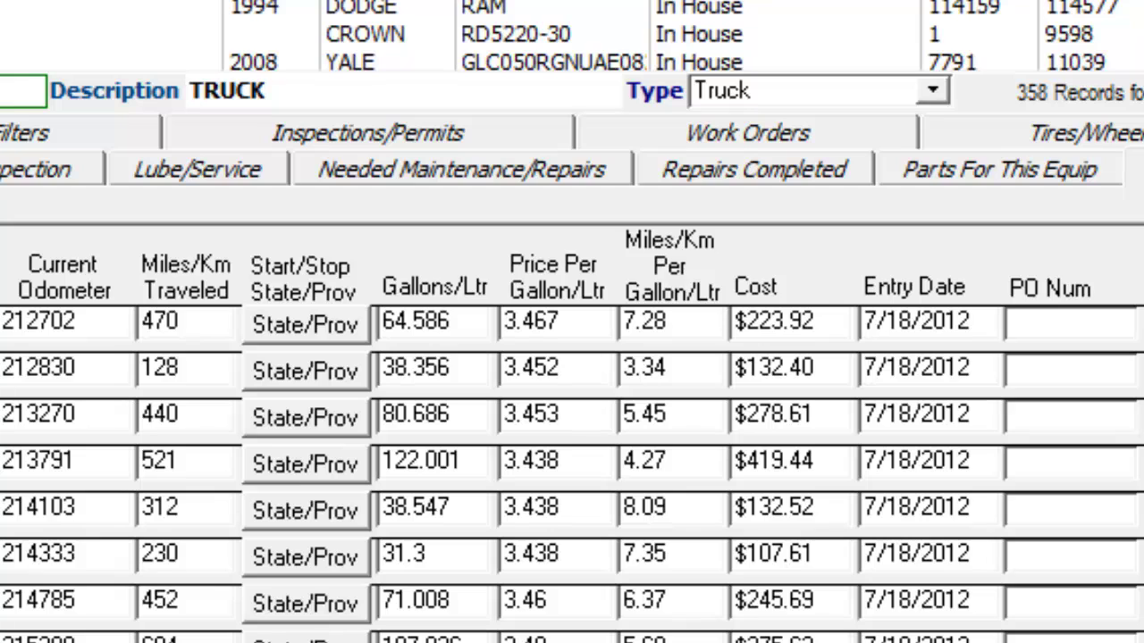
click(0, 0)
mouse_move(83, 0)
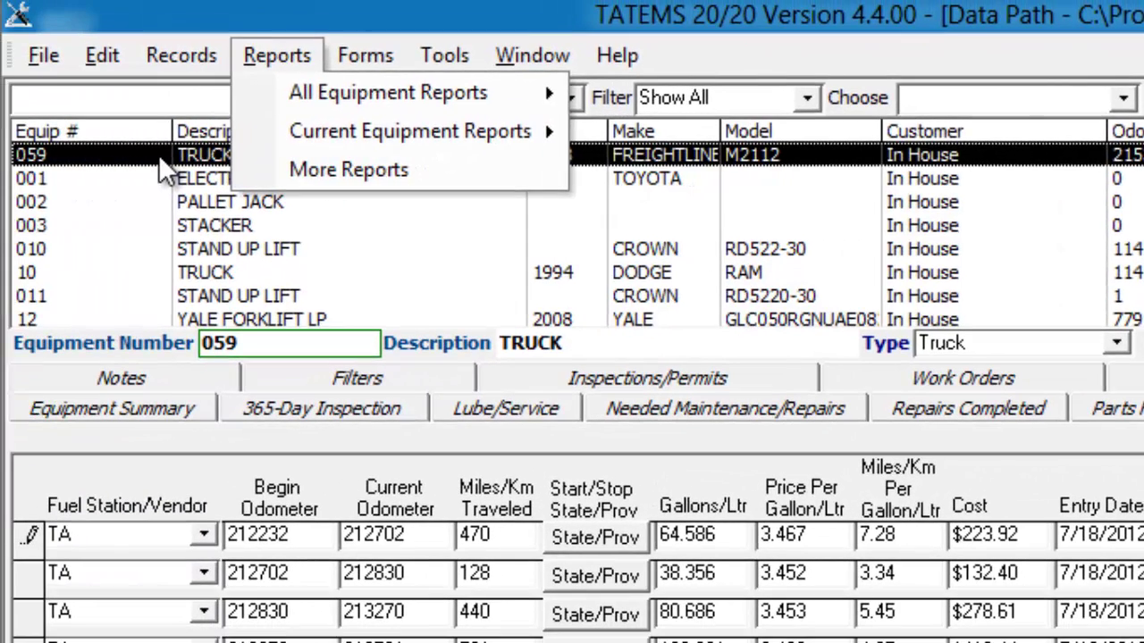
click(160, 162)
- Preview the Equipment Maint. & Safety Report of equipment 059 for the year 2012
click(284, 55)
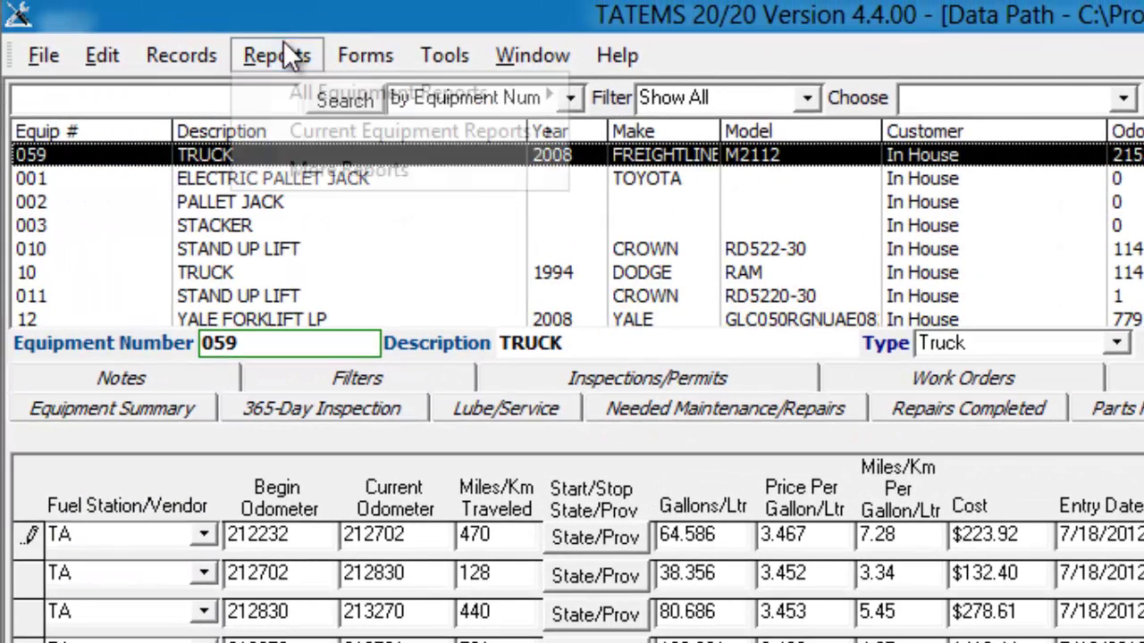
mouse_move(299, 139)
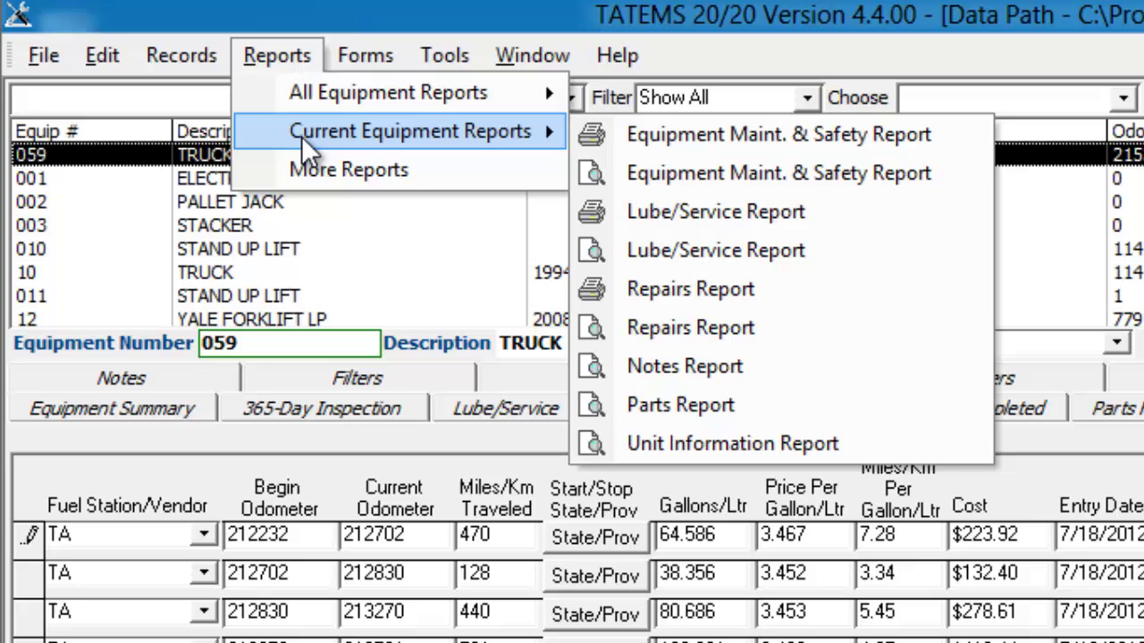
click(736, 176)
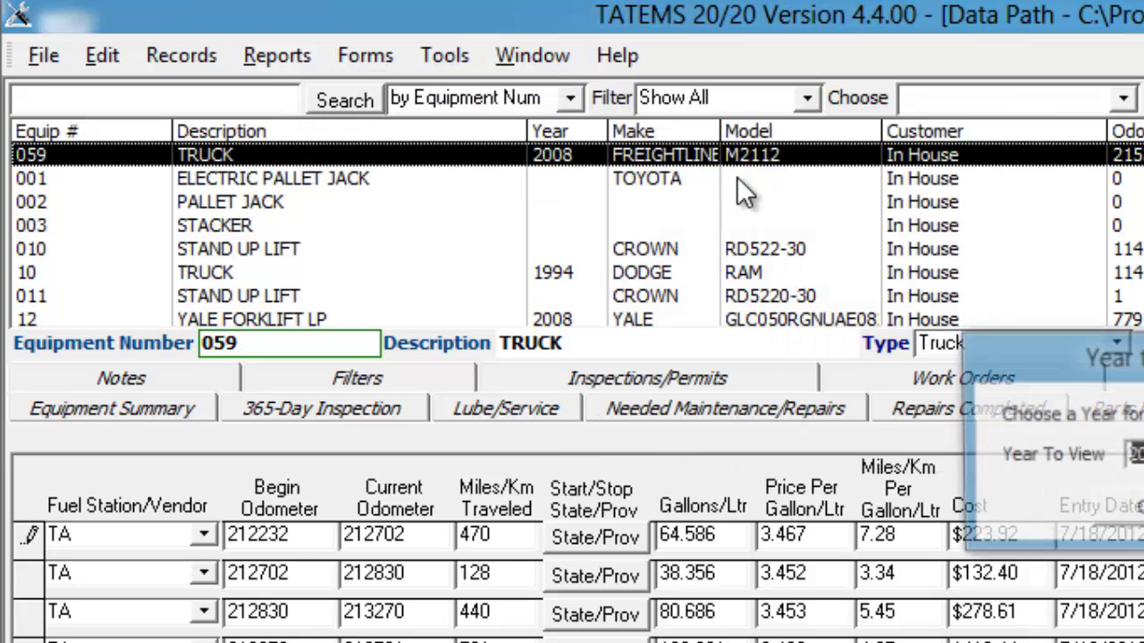
click(1138, 516)
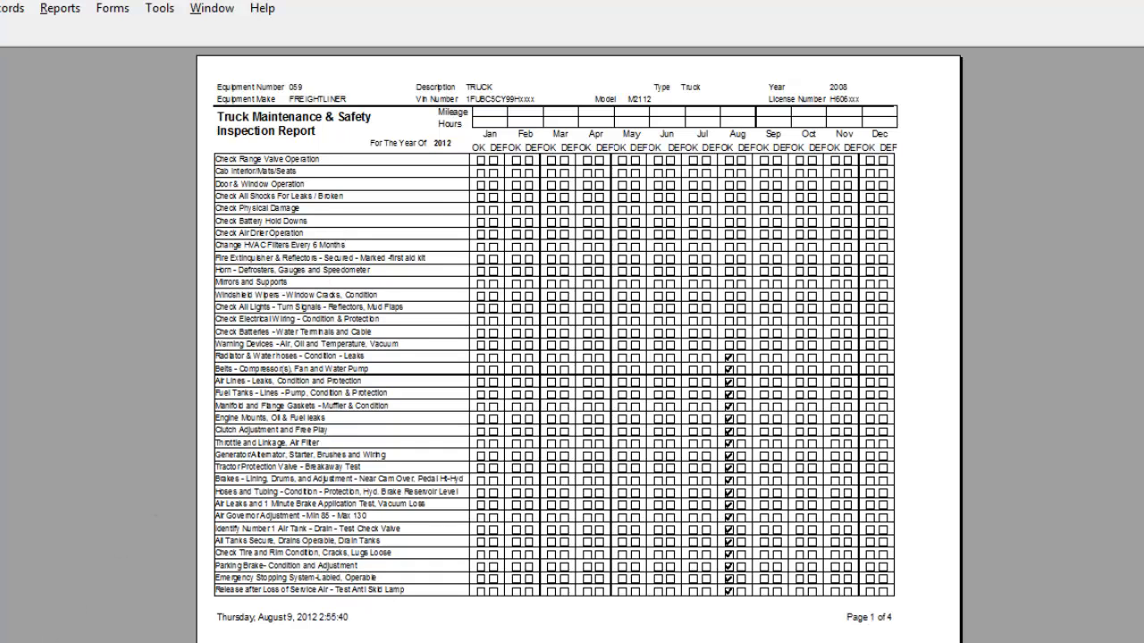
- Page through the maintenance and safety inspection report to its last page and close the preview
key(Page_Down)
key(Page_Down)
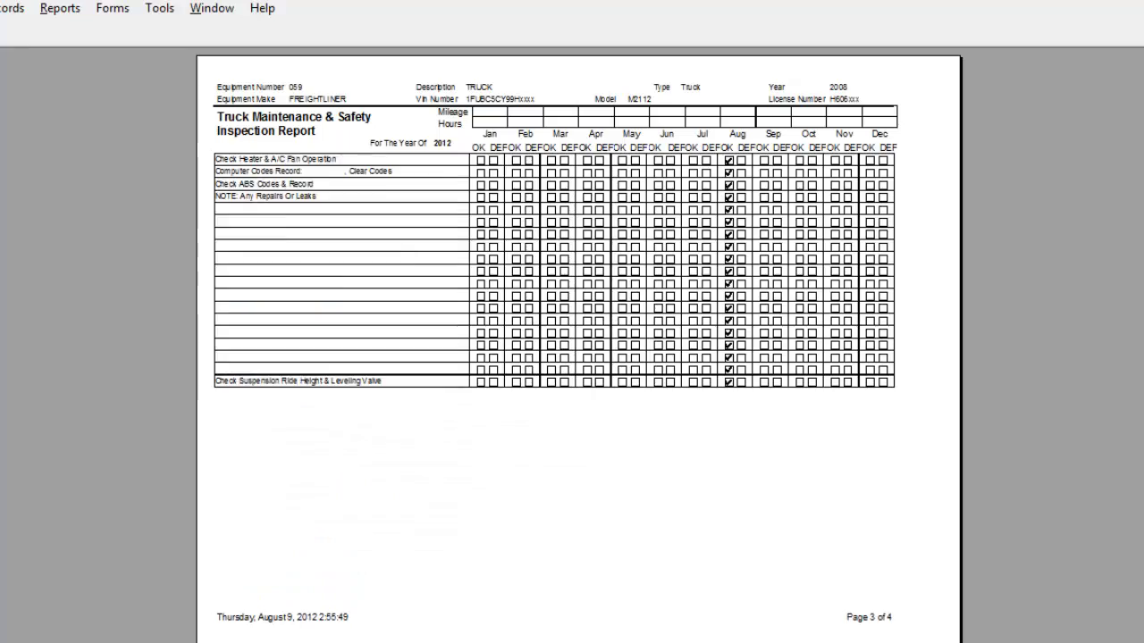
key(Page_Down)
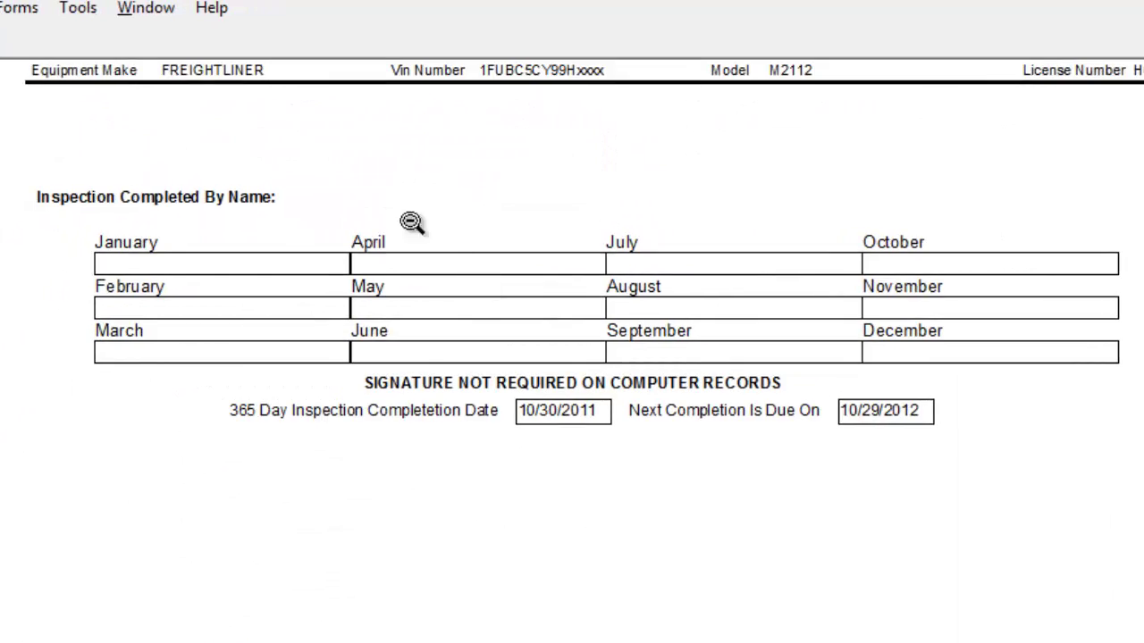
click(16, 107)
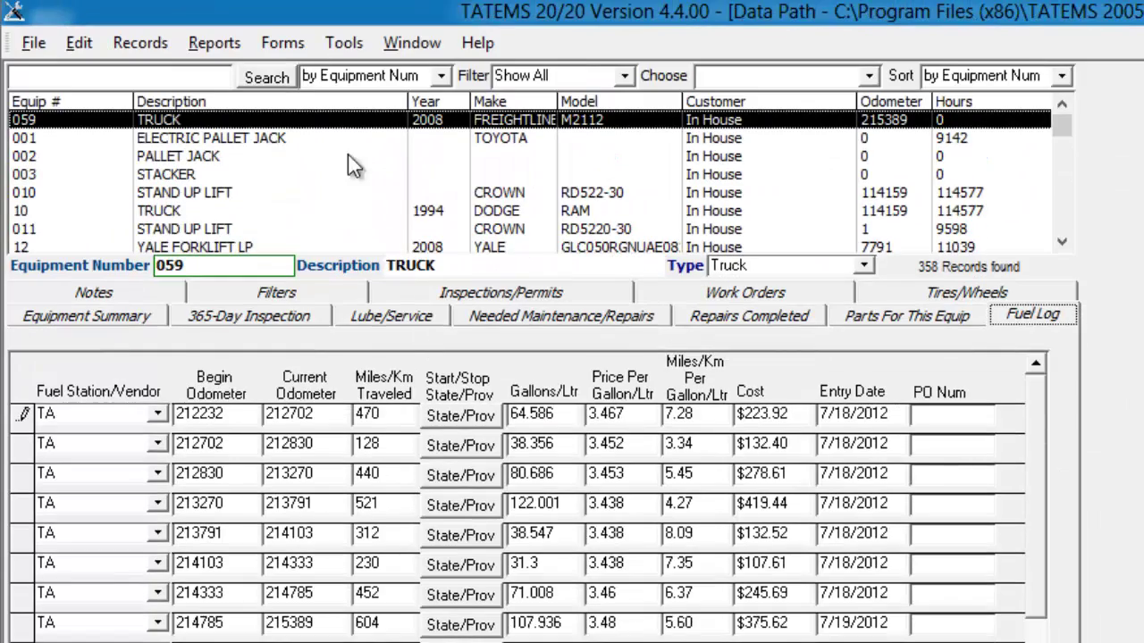
- Open the selection of additional reports and set the report type to Work Orders
click(214, 42)
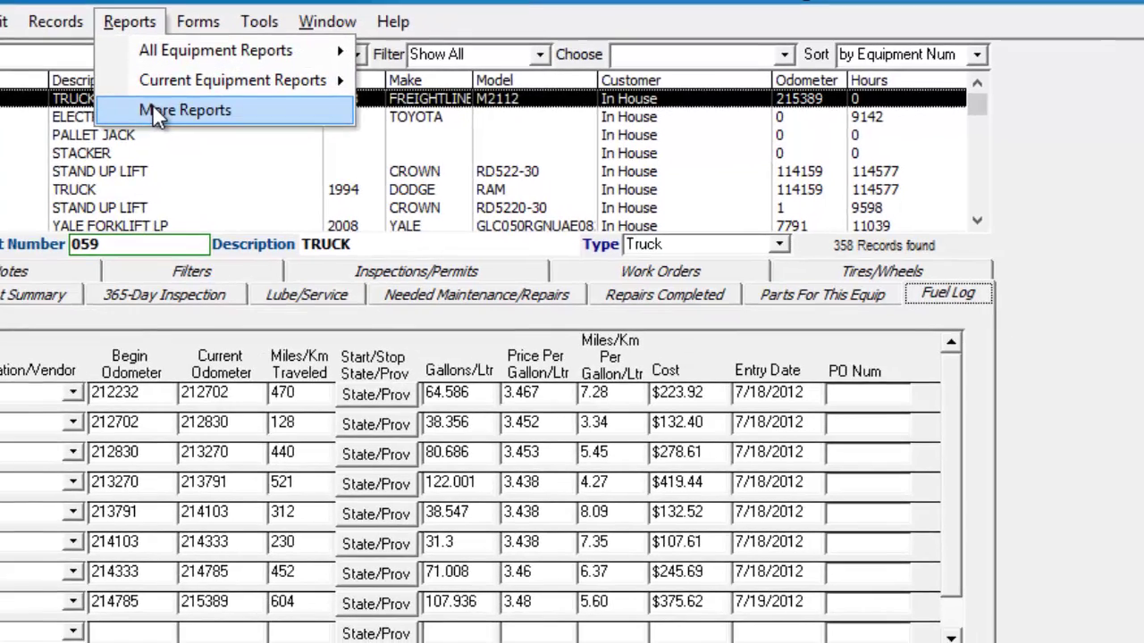
click(154, 111)
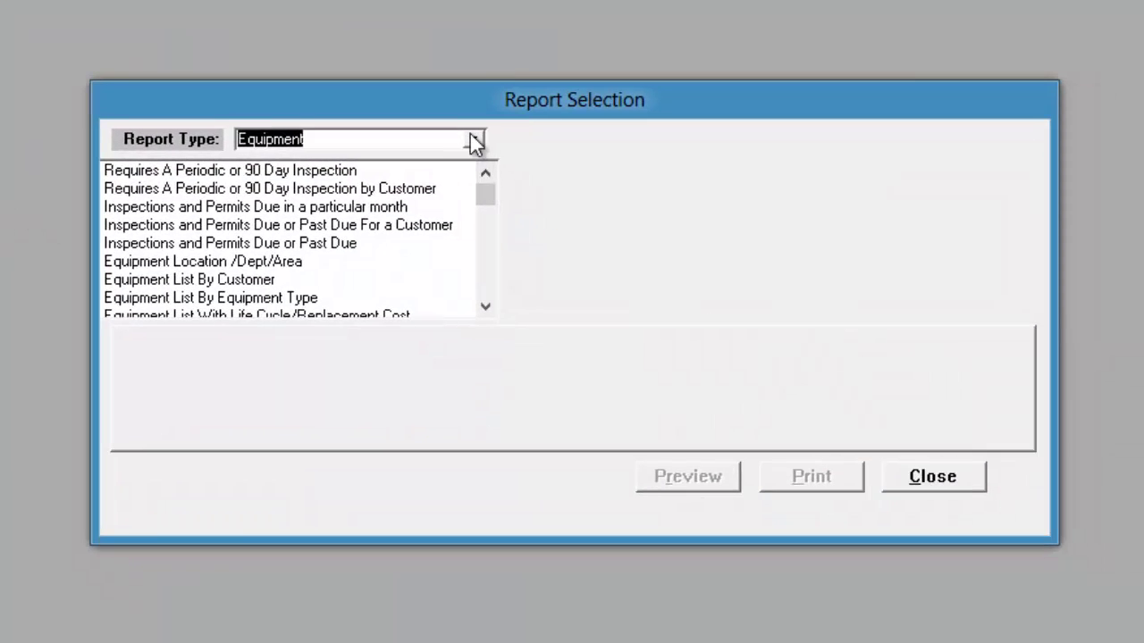
click(473, 141)
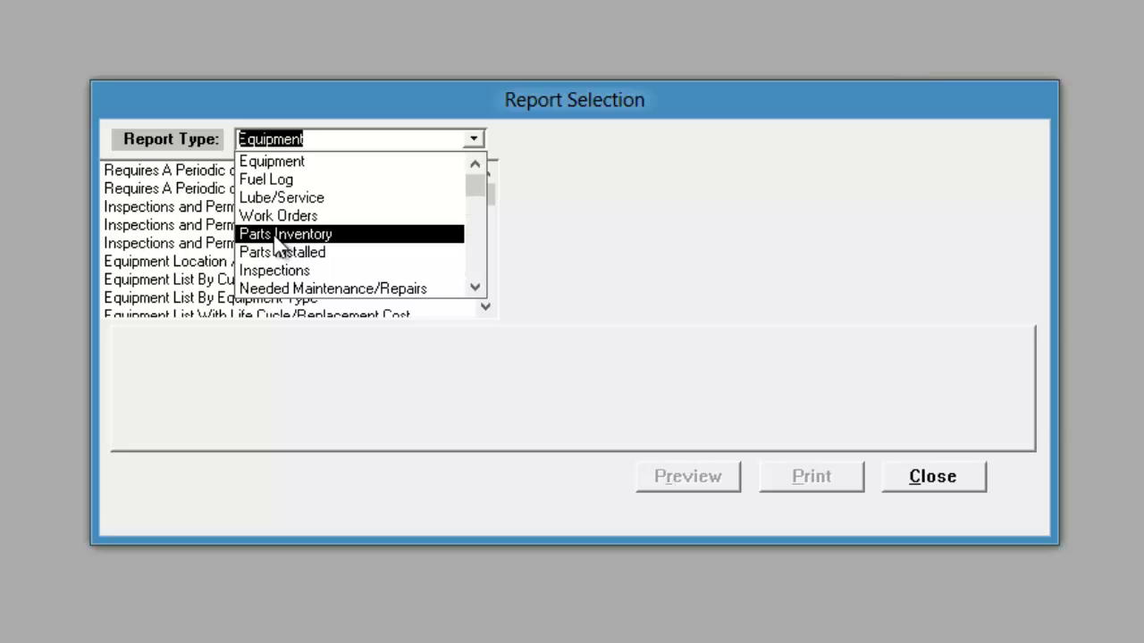
click(382, 215)
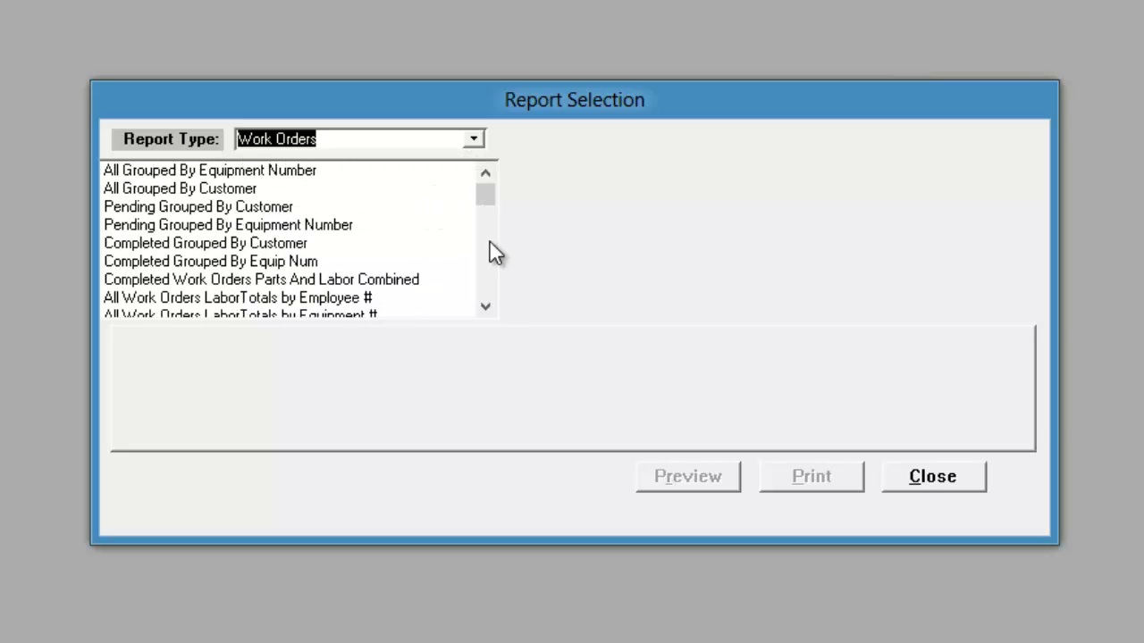
click(474, 139)
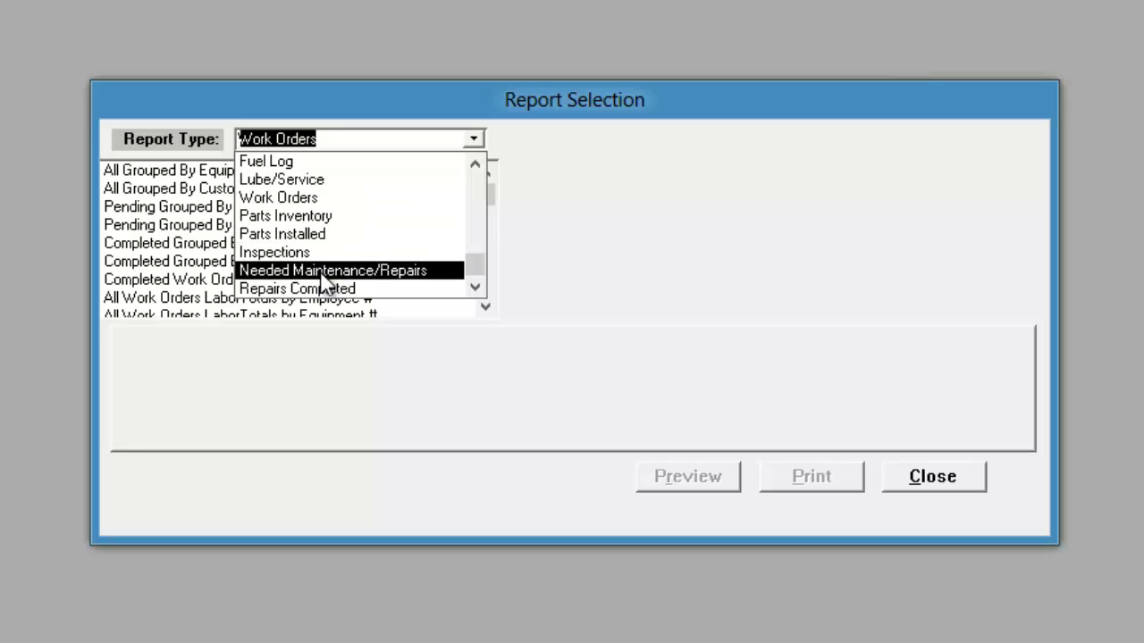
click(597, 193)
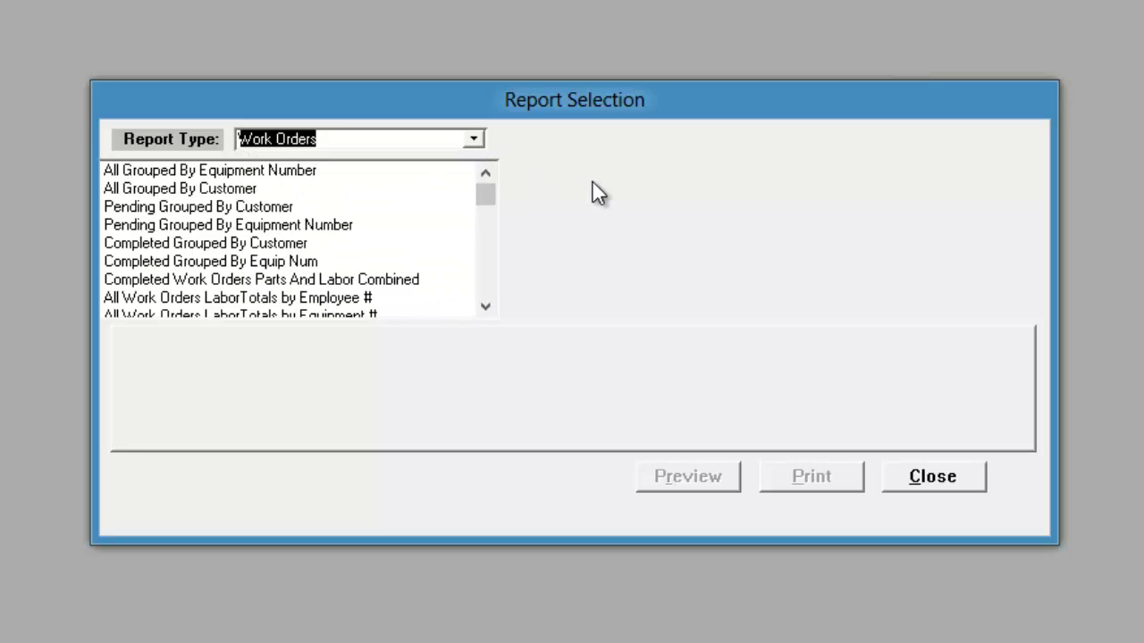
click(473, 138)
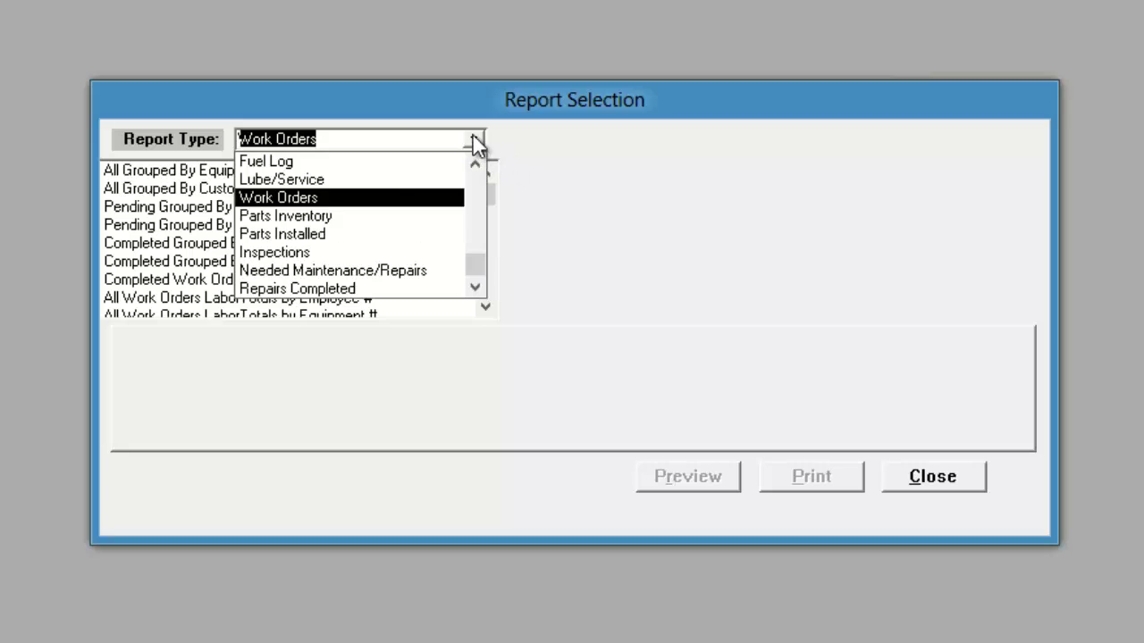
click(302, 198)
- View the criteria fields of the Pending Grouped By Customer report and select the Pending Grouped By Equipment Number report
click(223, 211)
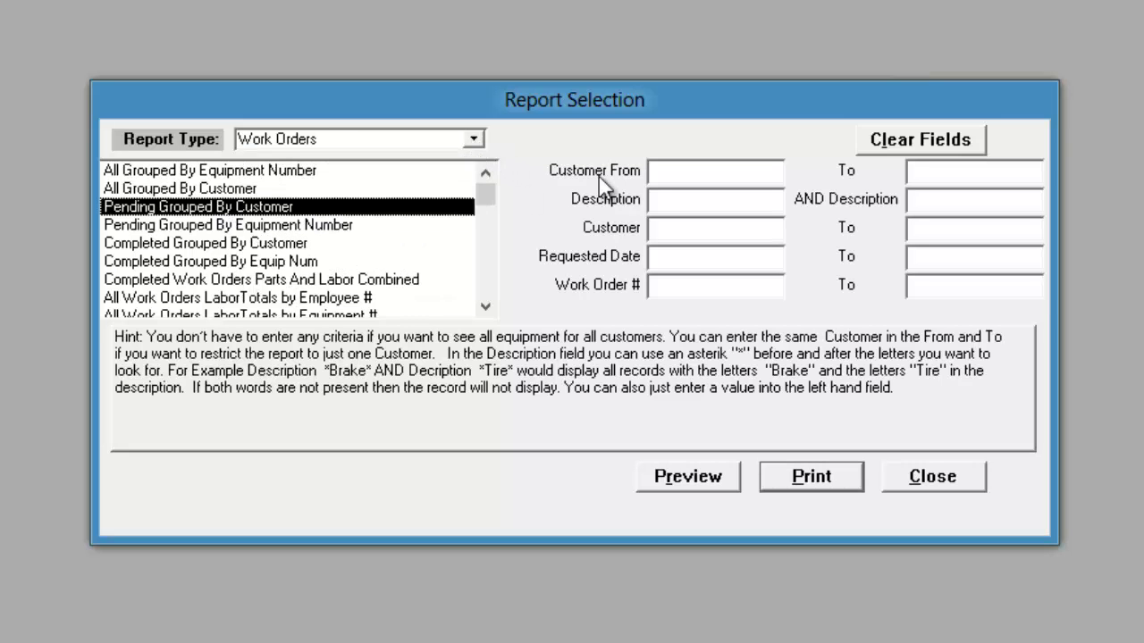
click(683, 258)
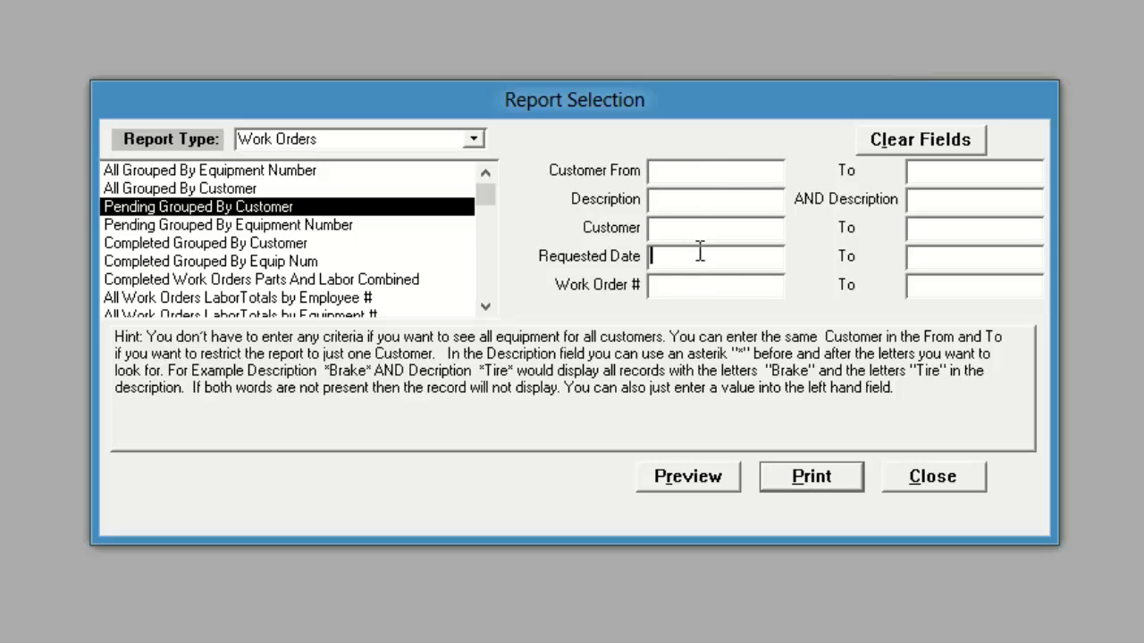
click(304, 226)
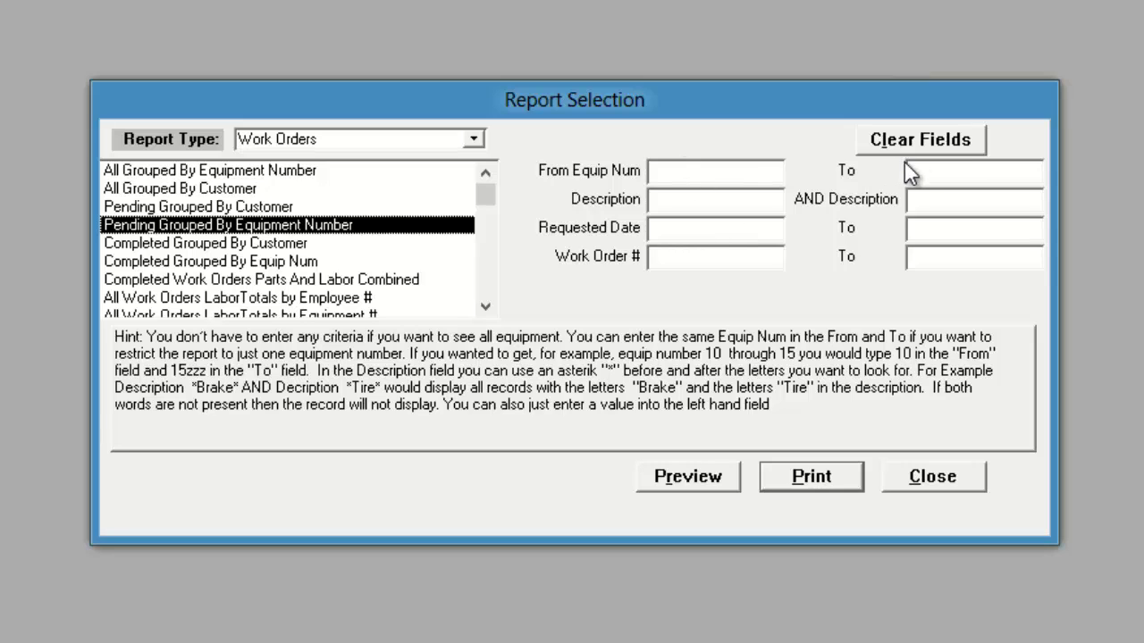
click(487, 308)
click(487, 308)
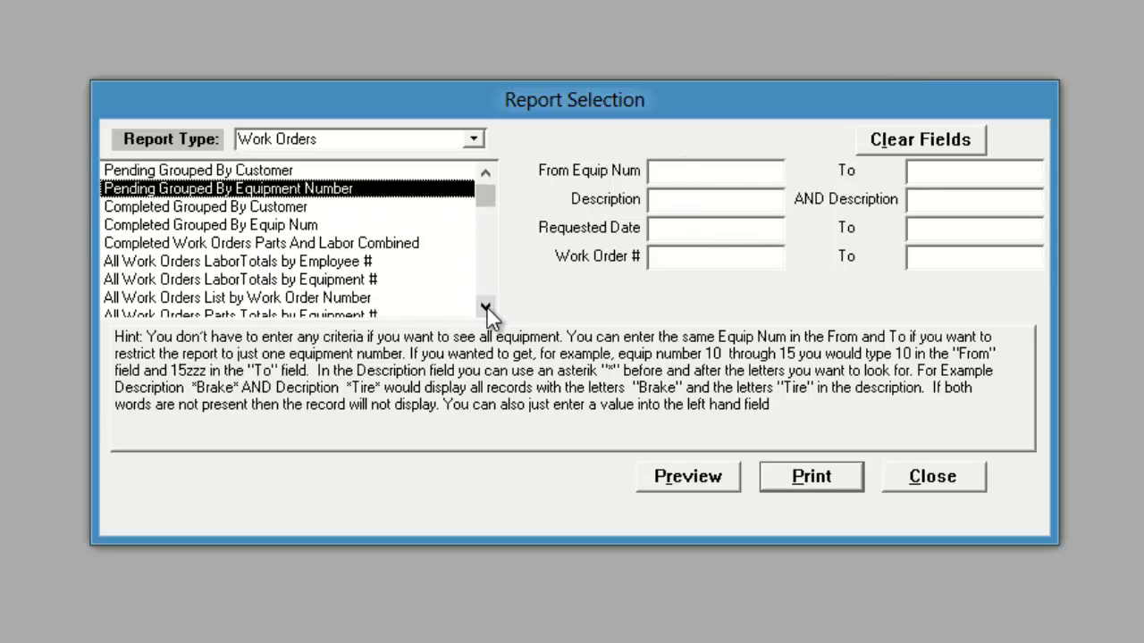
- Look through the remaining work order reports in the list and close the report selection
click(487, 308)
click(486, 308)
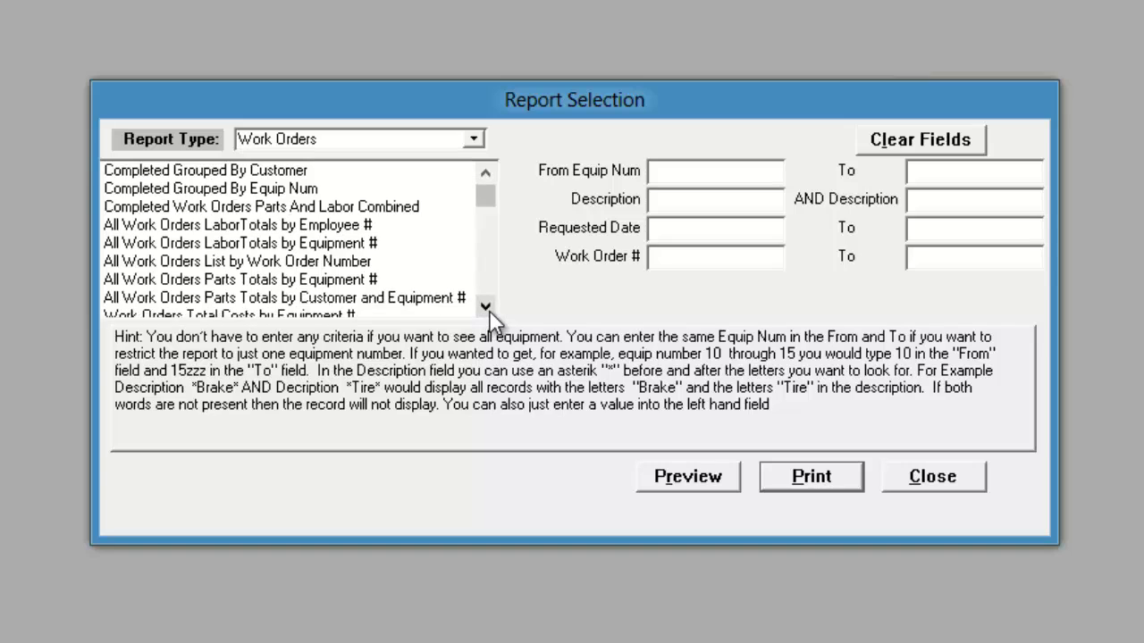
click(487, 307)
click(487, 308)
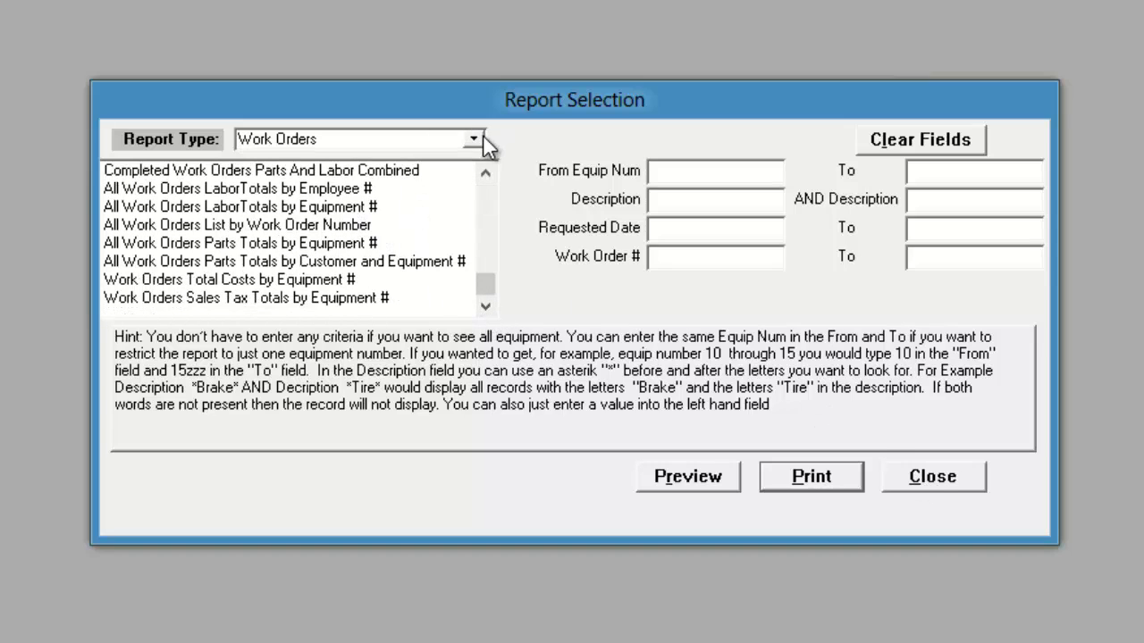
click(936, 487)
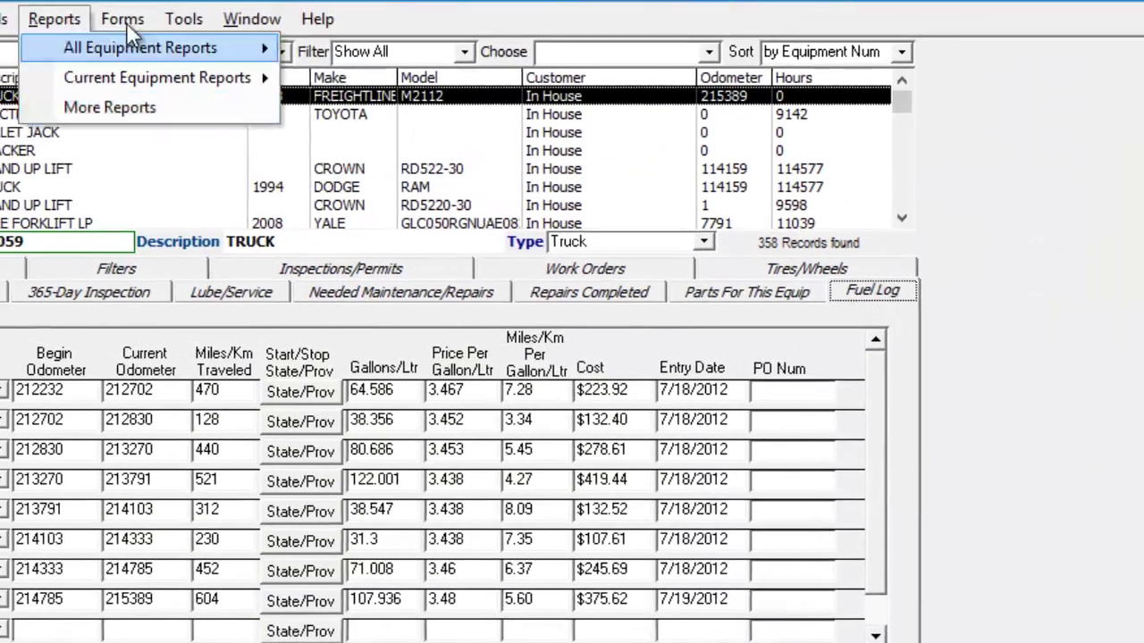
- View the equipment summary of equipment 059 and its list of completed 365-day inspections
click(14, 0)
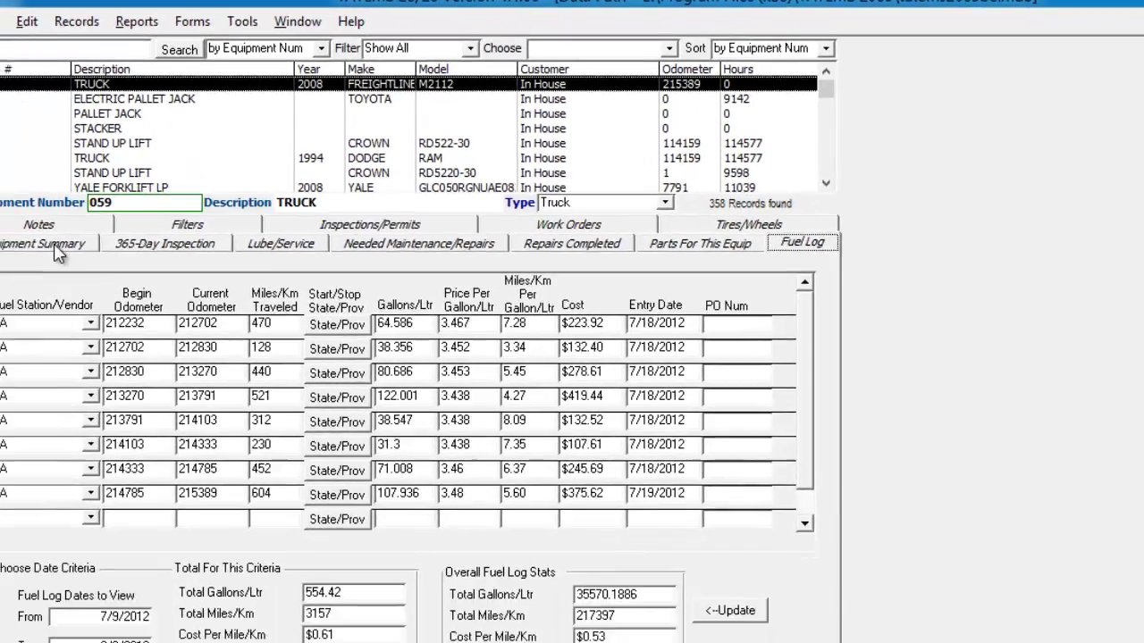
click(27, 320)
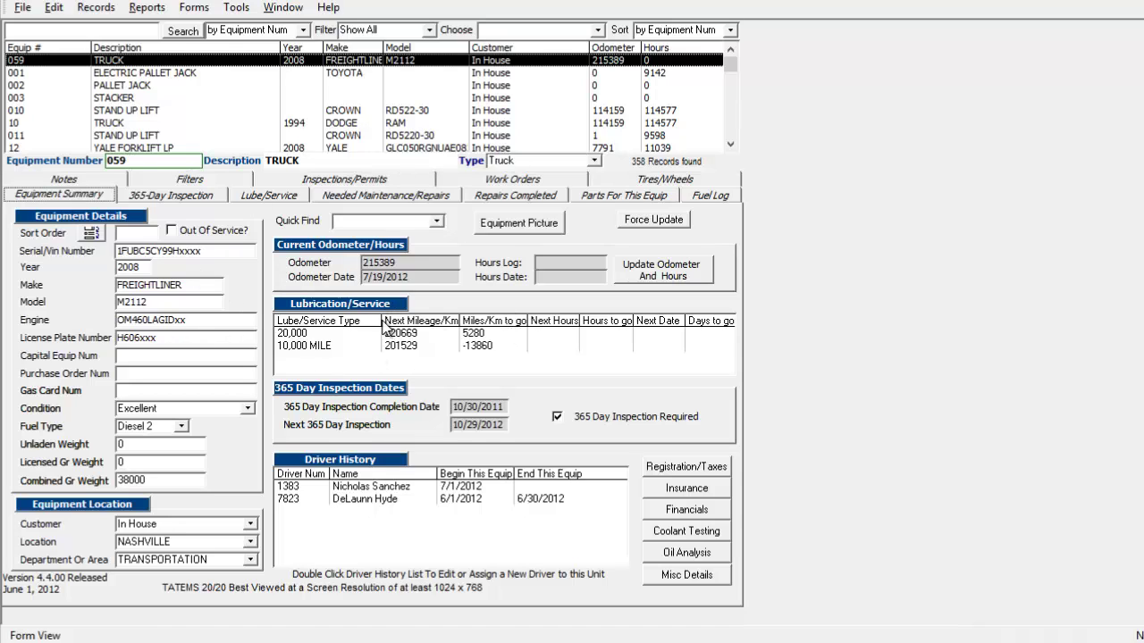
click(173, 196)
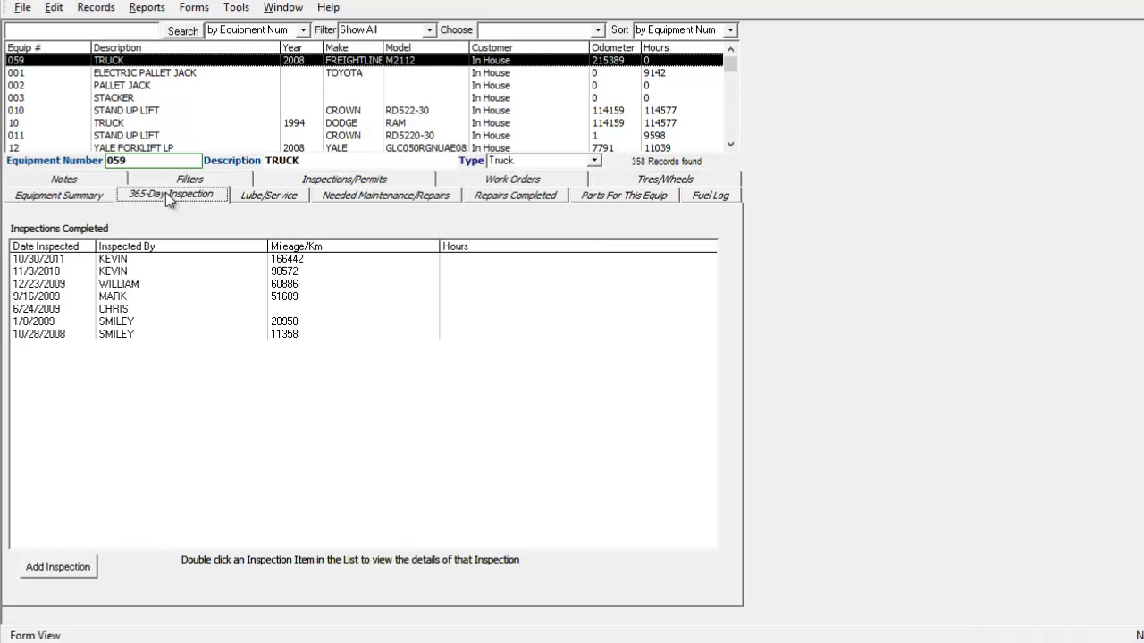
- Review the checklist of the 11/3/2010 inspection, close it, and view a blank new inspection form without filling it in
double_click(121, 271)
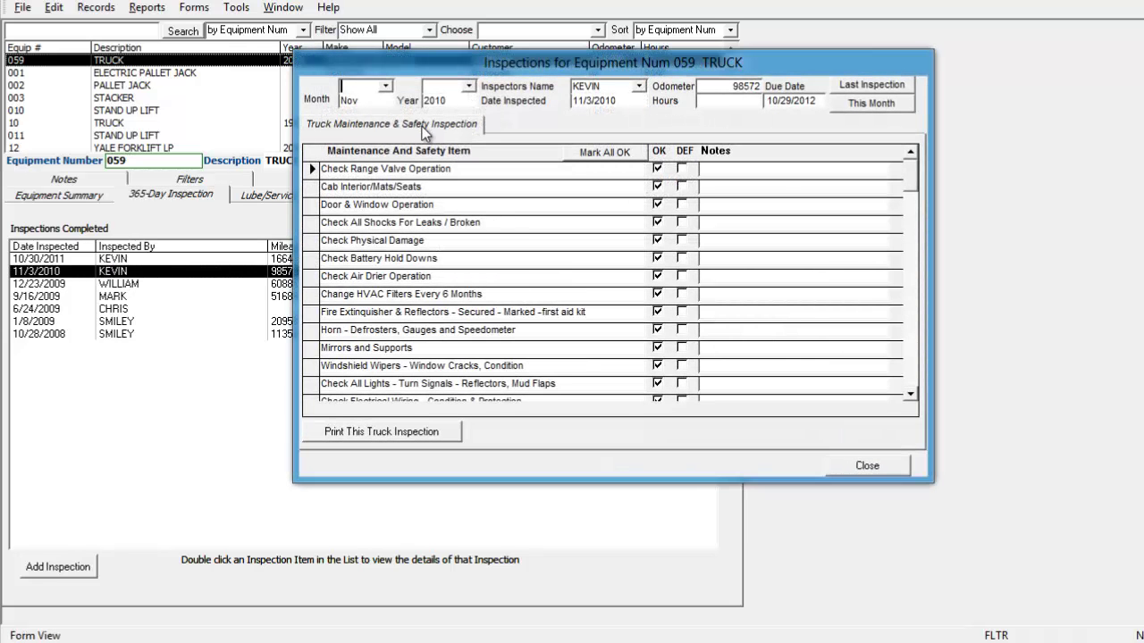
drag(910, 167, 1027, 163)
click(724, 187)
drag(514, 64, 507, 67)
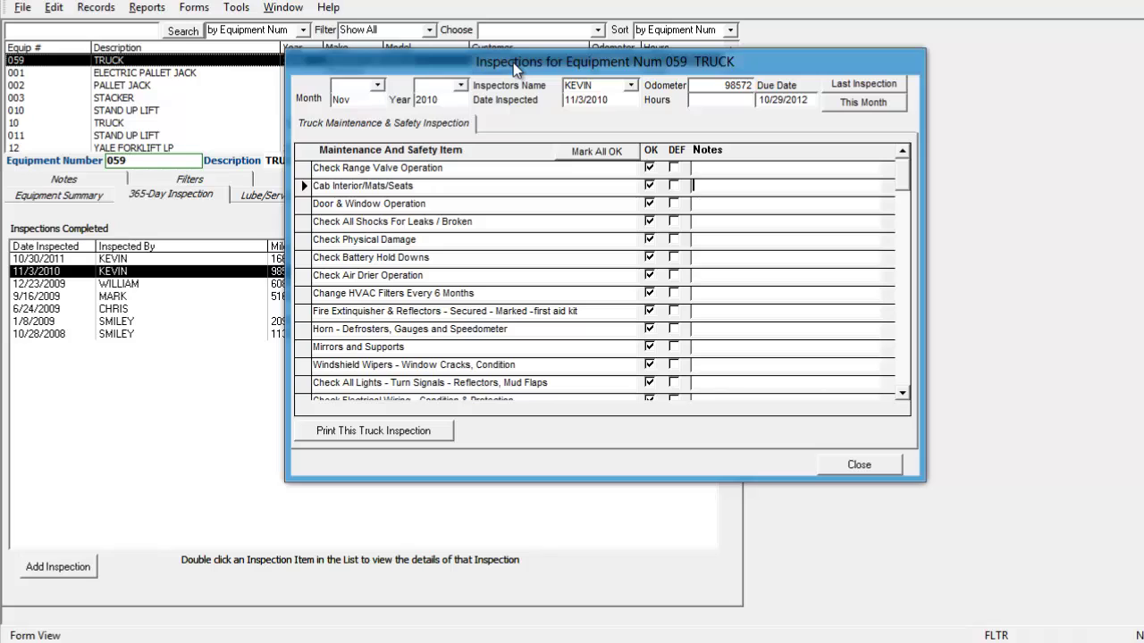
click(859, 466)
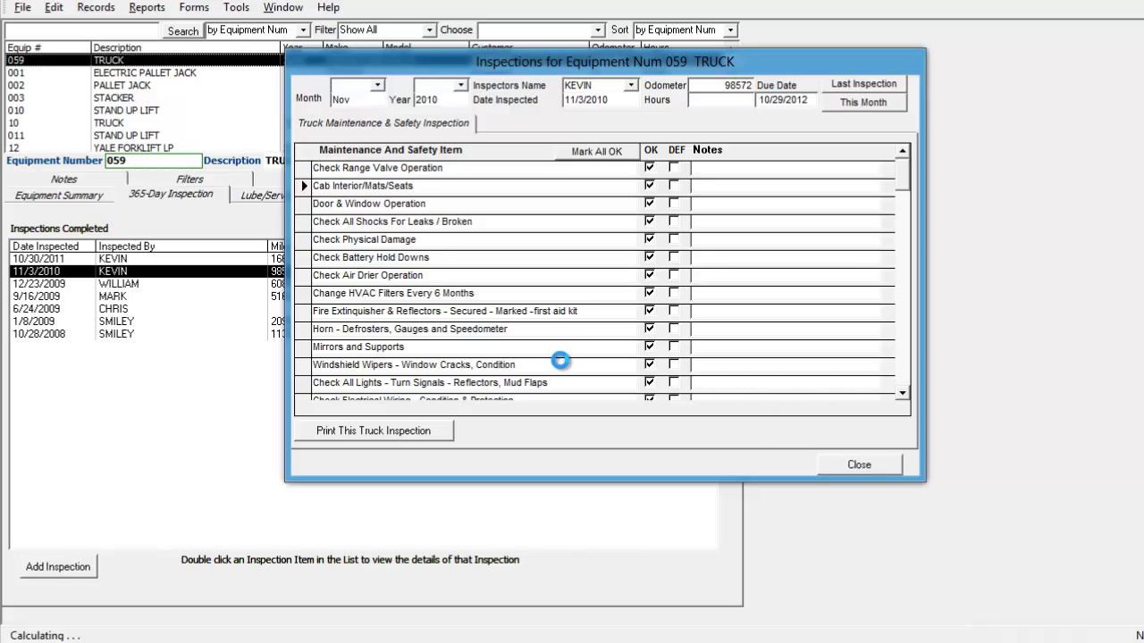
click(59, 567)
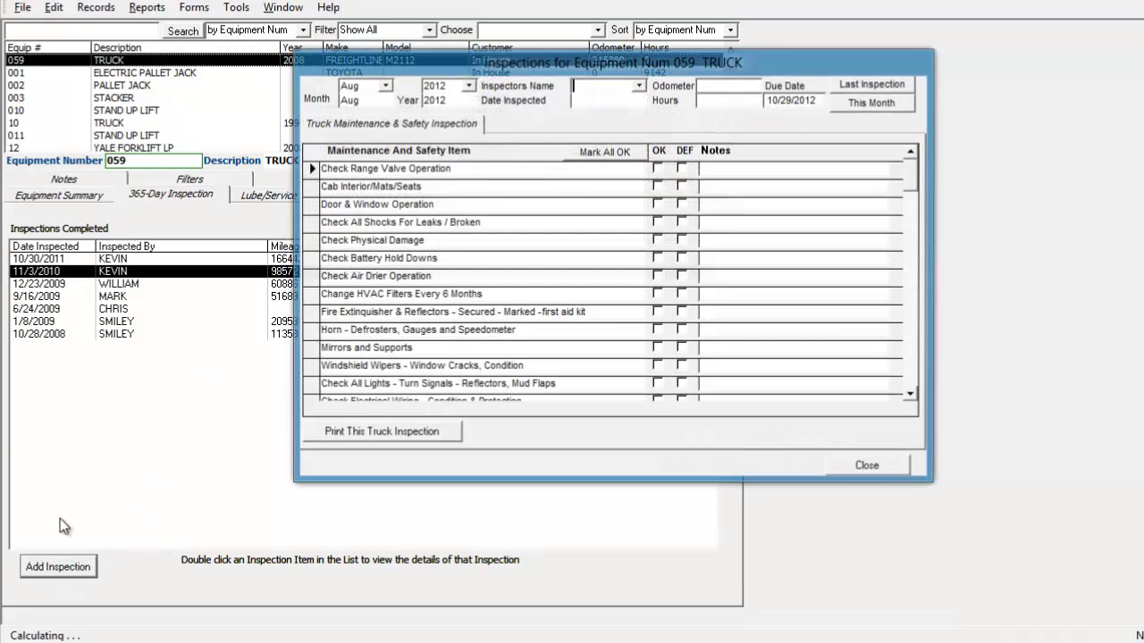
click(866, 462)
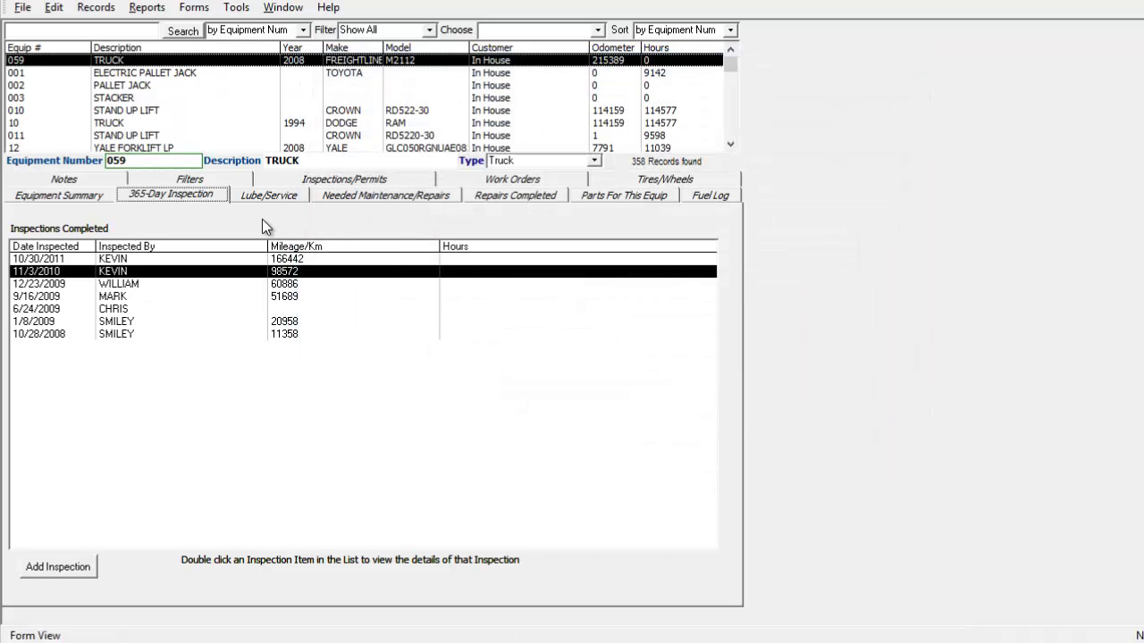
- Open the lube/service records of equipment 059 and view the service types available for the 9/16/2009 record
click(259, 197)
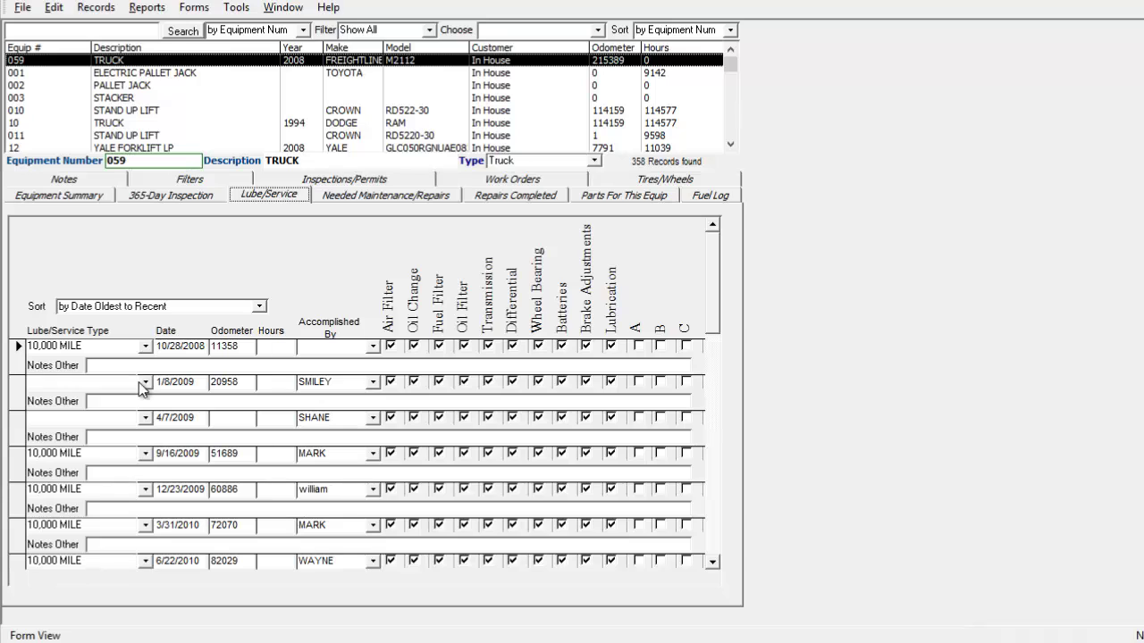
click(144, 453)
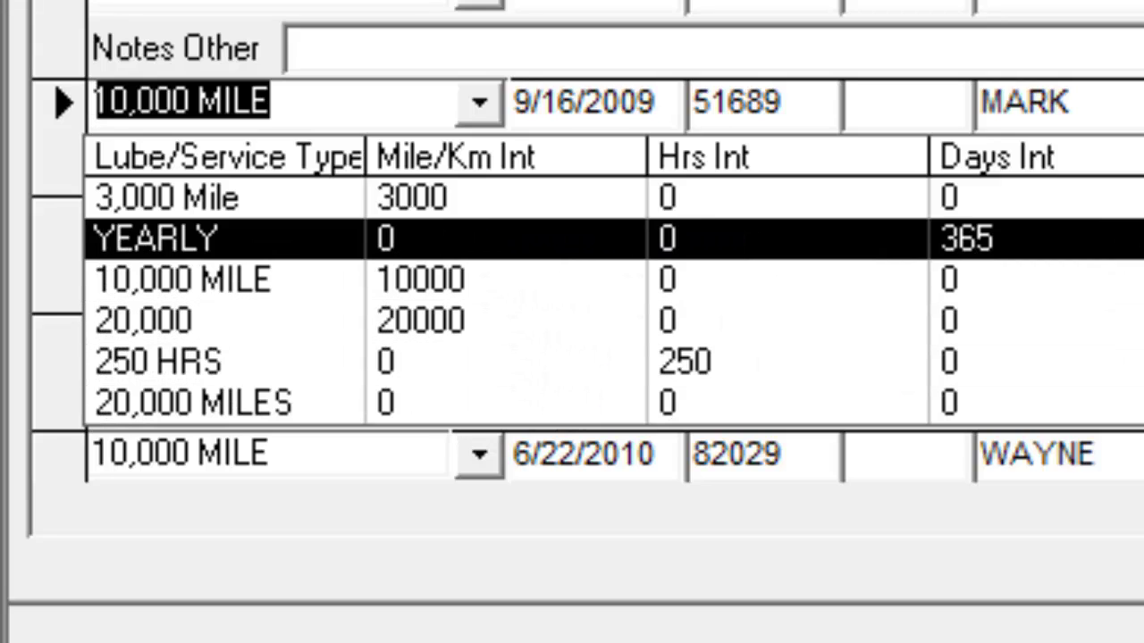
key(Escape)
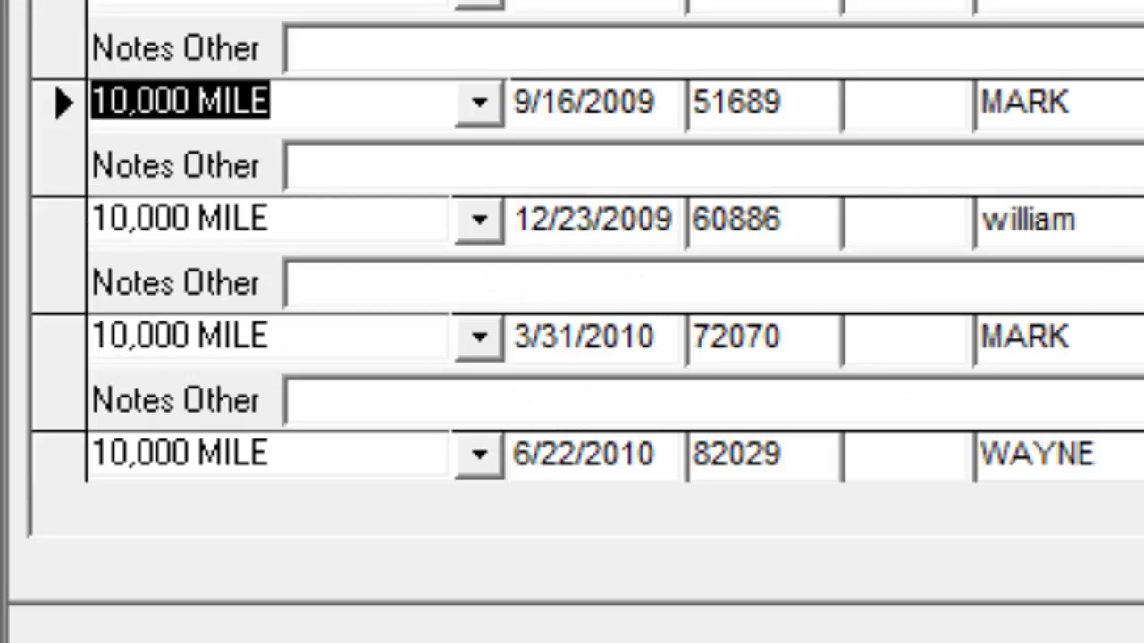
- Examine the service type, date, odometer and Accomplished By fields of the empty new lube/service record
scroll(201, 442, down, 5)
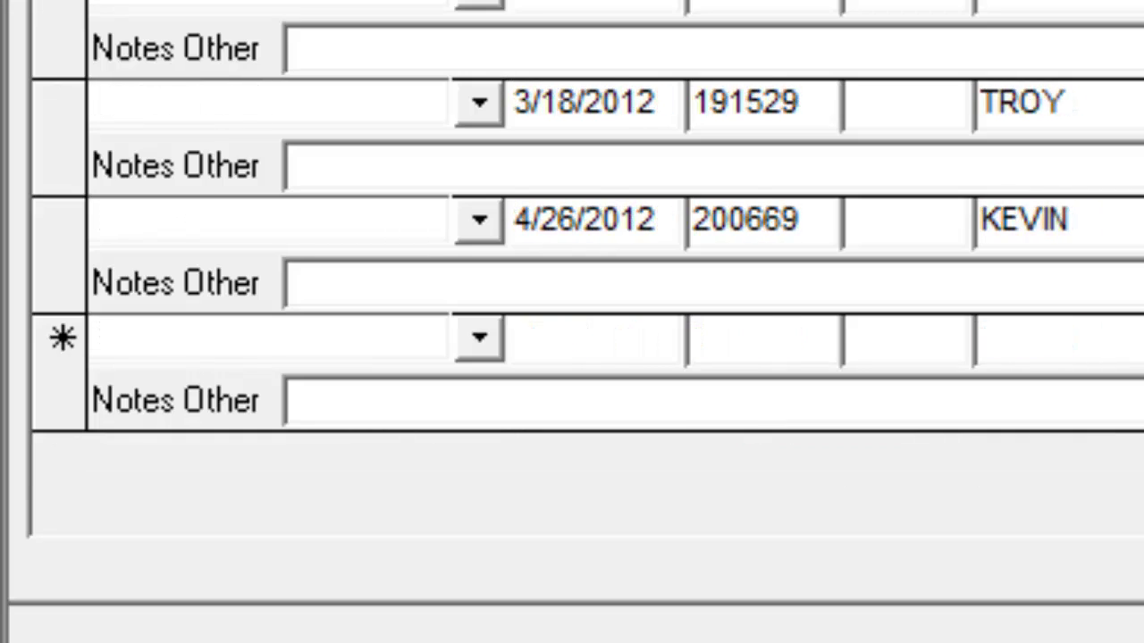
click(480, 337)
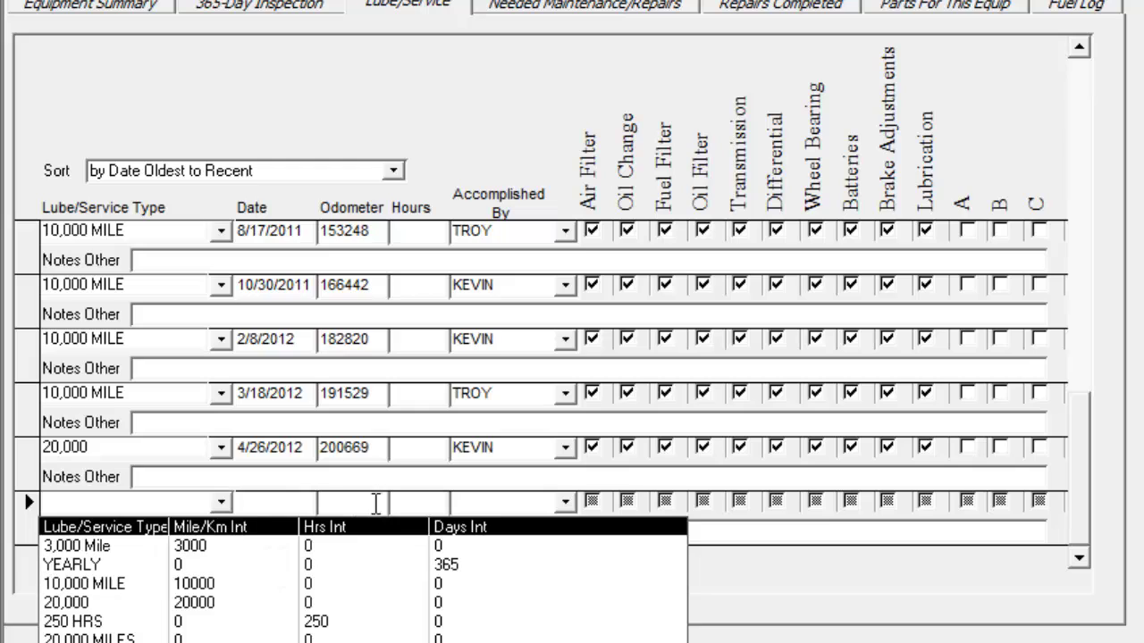
click(289, 505)
click(365, 503)
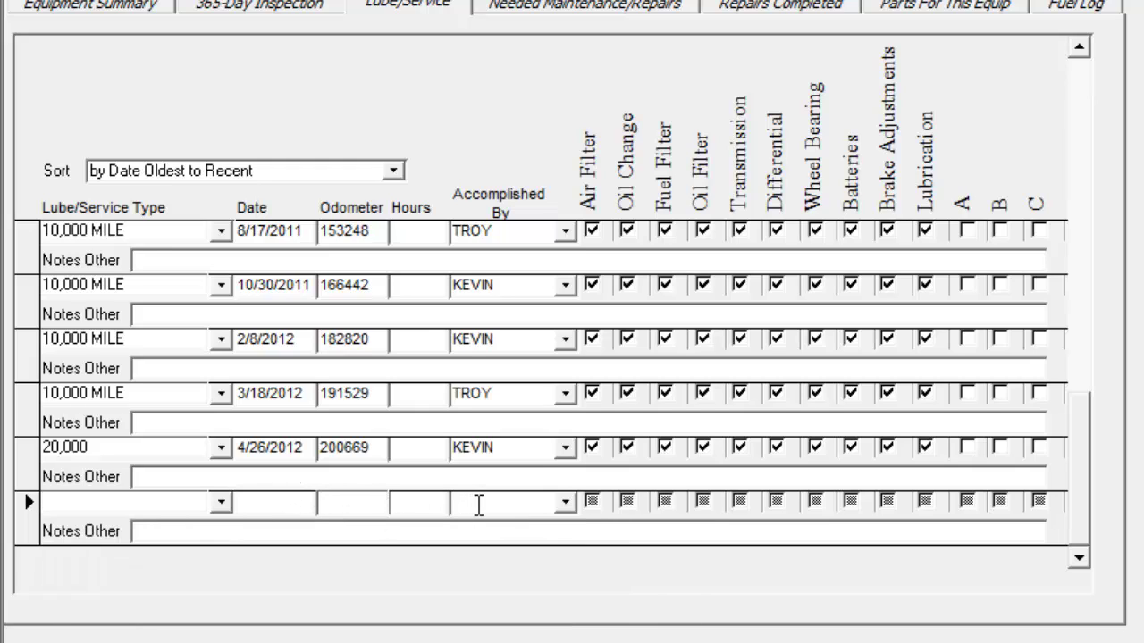
click(565, 503)
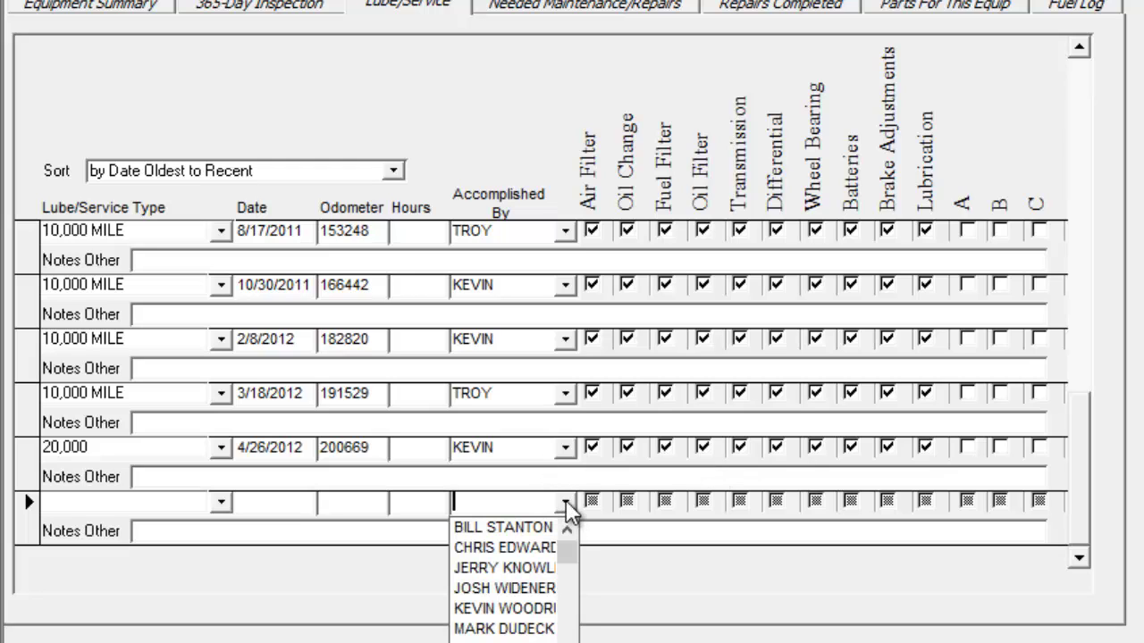
click(479, 456)
click(469, 501)
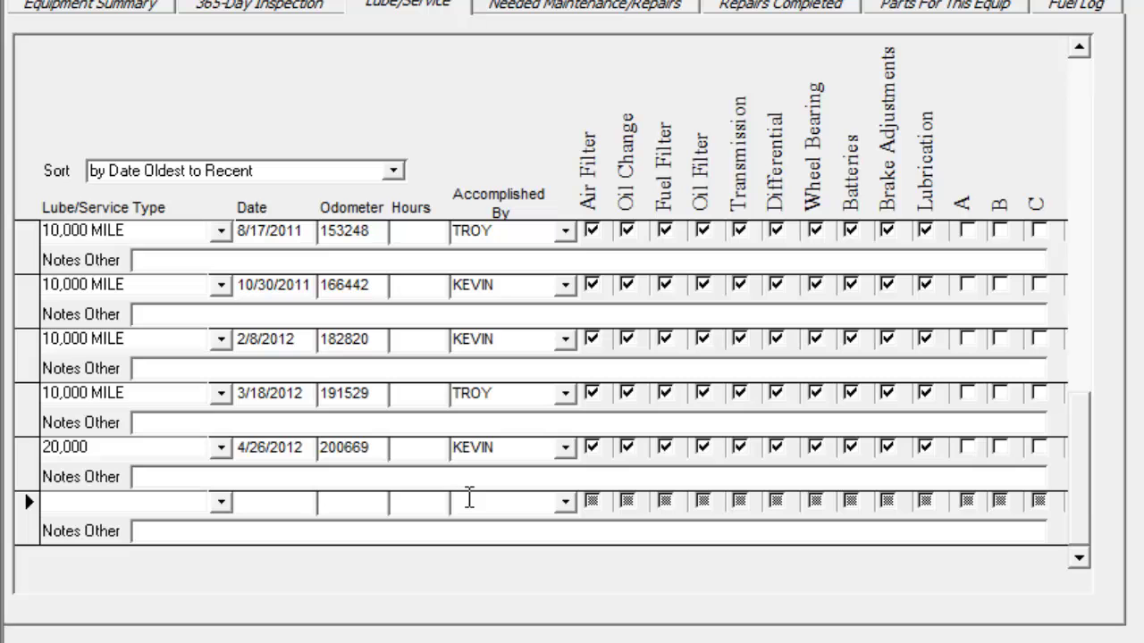
- Look through the equipment's needed maintenance, completed repairs and parts sections, ending on Needed Maintenance/Repairs
click(549, 10)
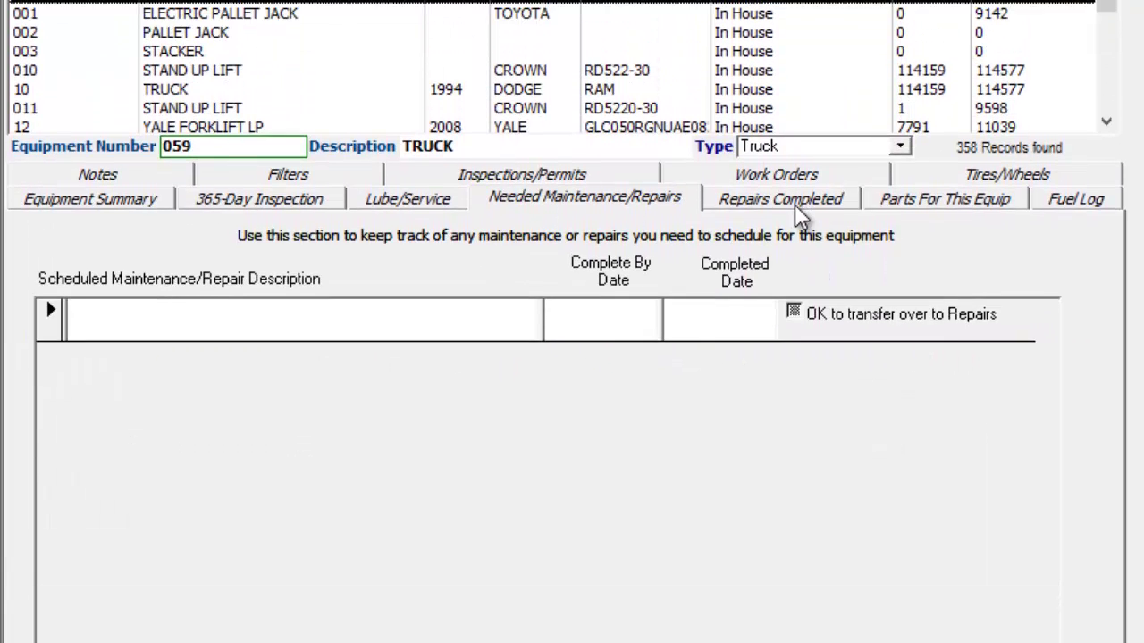
click(794, 204)
click(978, 203)
click(572, 199)
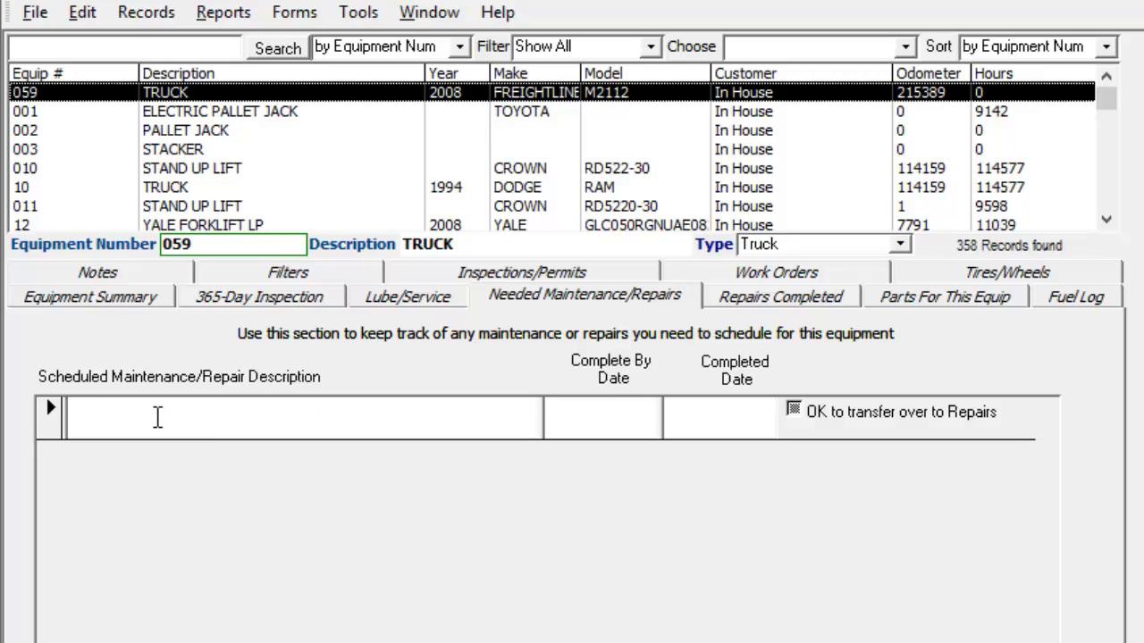
- Add a scheduled maintenance entry with the description "sdadasdasd" for equipment 059
click(590, 412)
click(709, 409)
click(405, 421)
text(sdadasdasd)
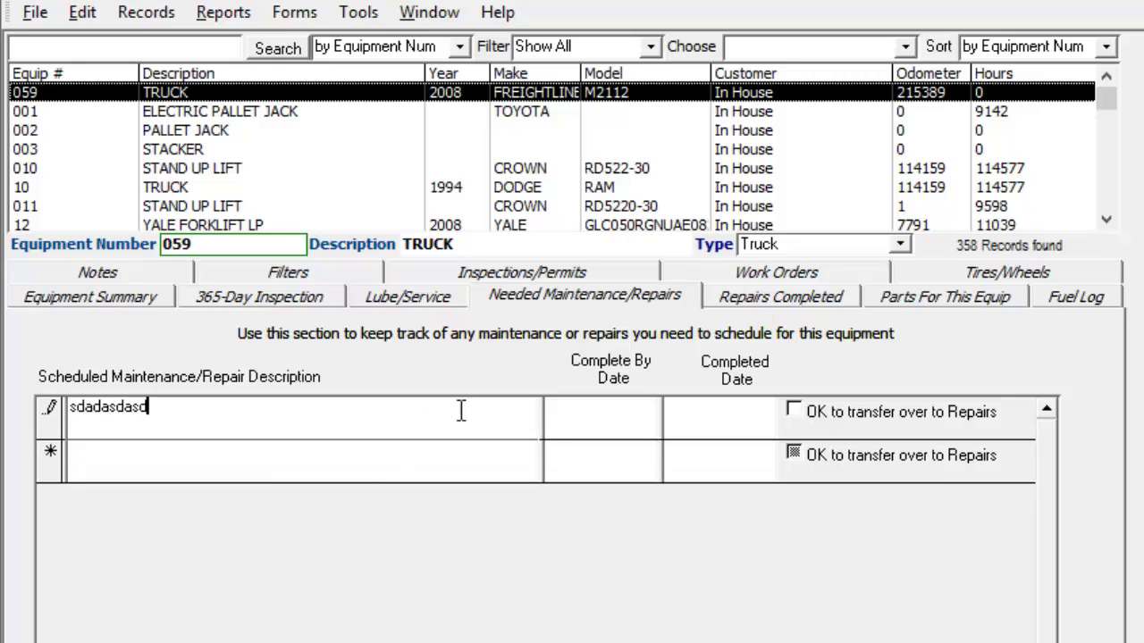
- Set the maintenance entry's completed date to 8/9/2012, approve its transfer over to repairs, and view it under Repairs Completed
click(710, 409)
double_click(710, 409)
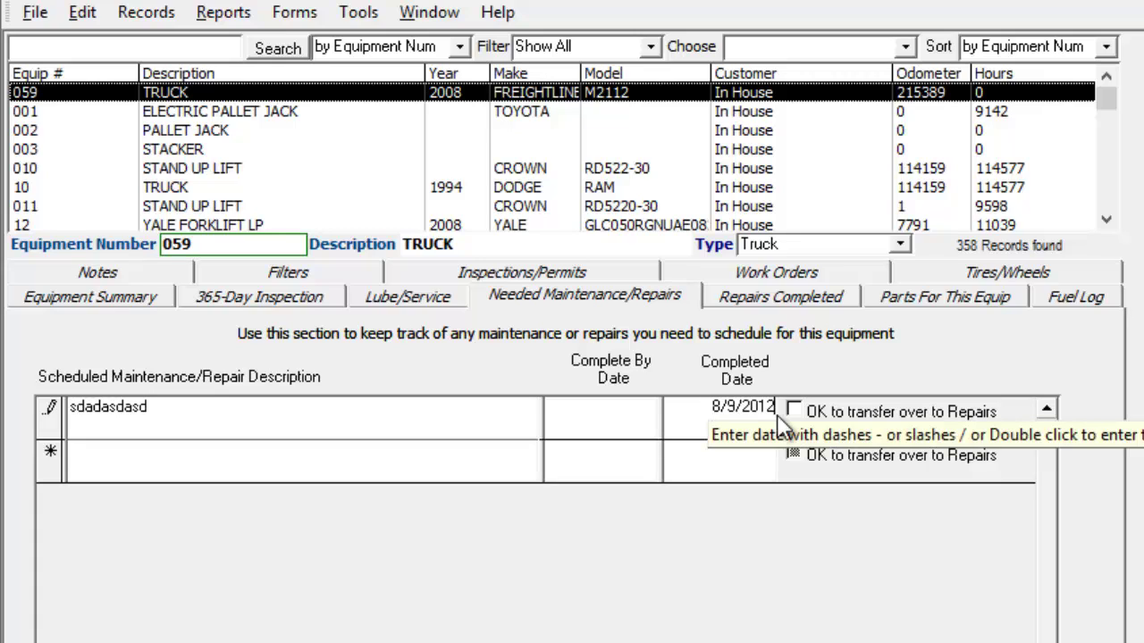
click(800, 412)
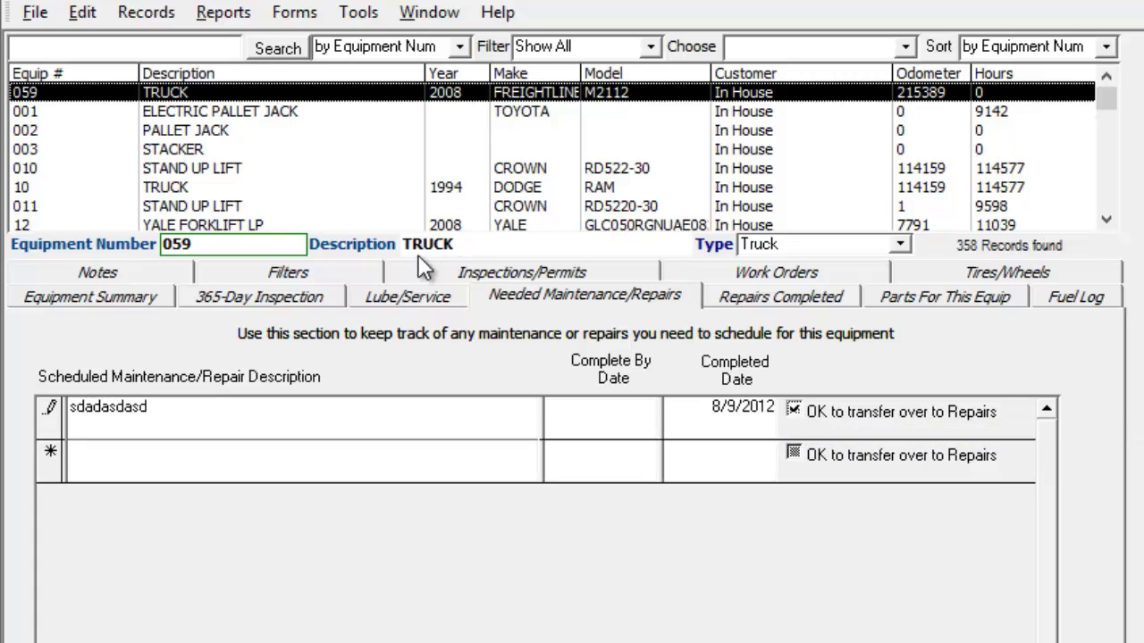
click(768, 294)
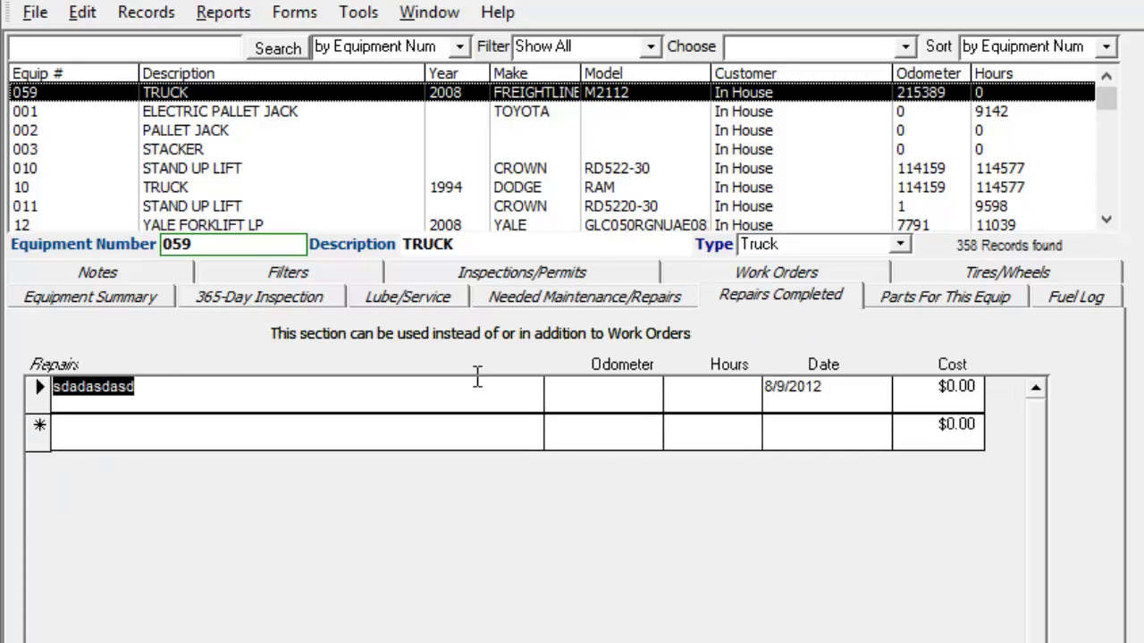
click(171, 387)
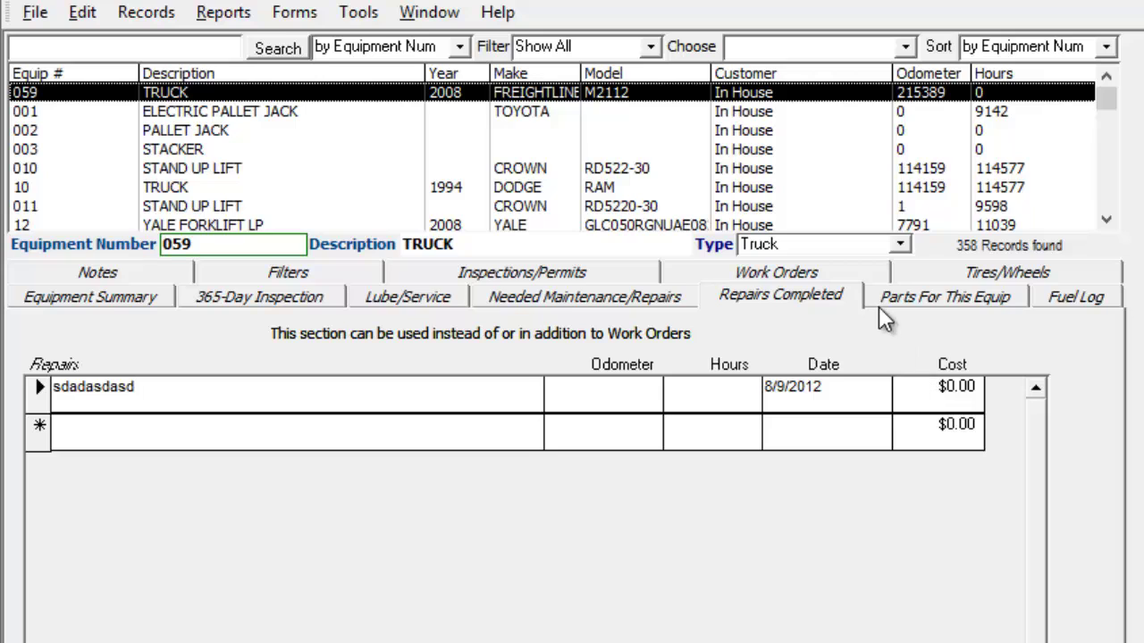
- Browse the list of parts used in equipment 059
click(934, 290)
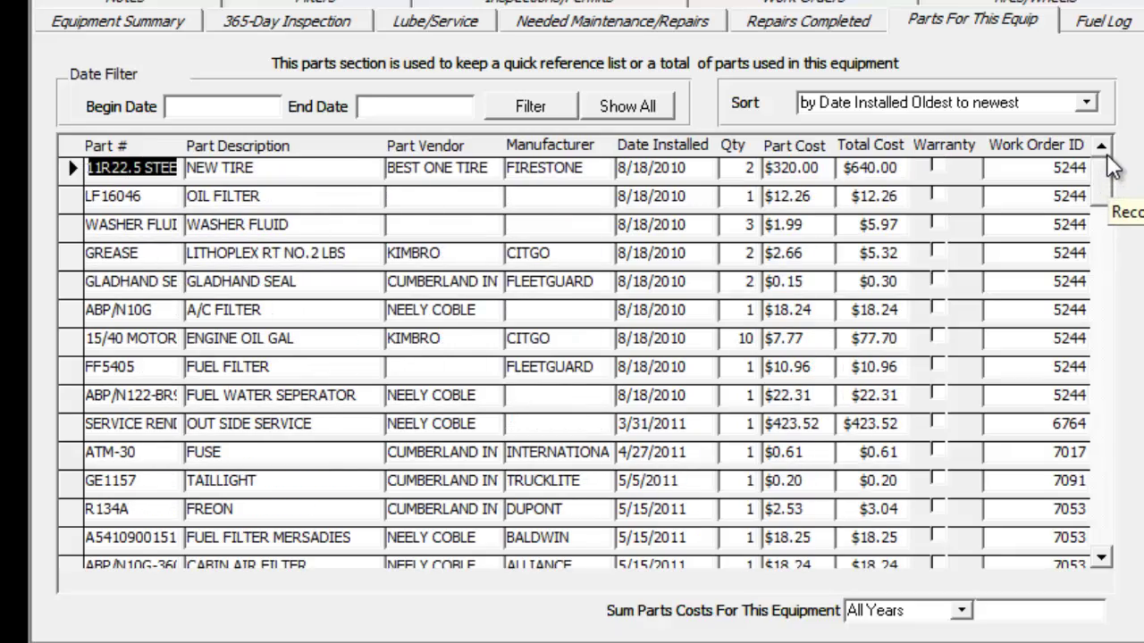
drag(1109, 190, 1109, 339)
drag(1113, 346, 1113, 159)
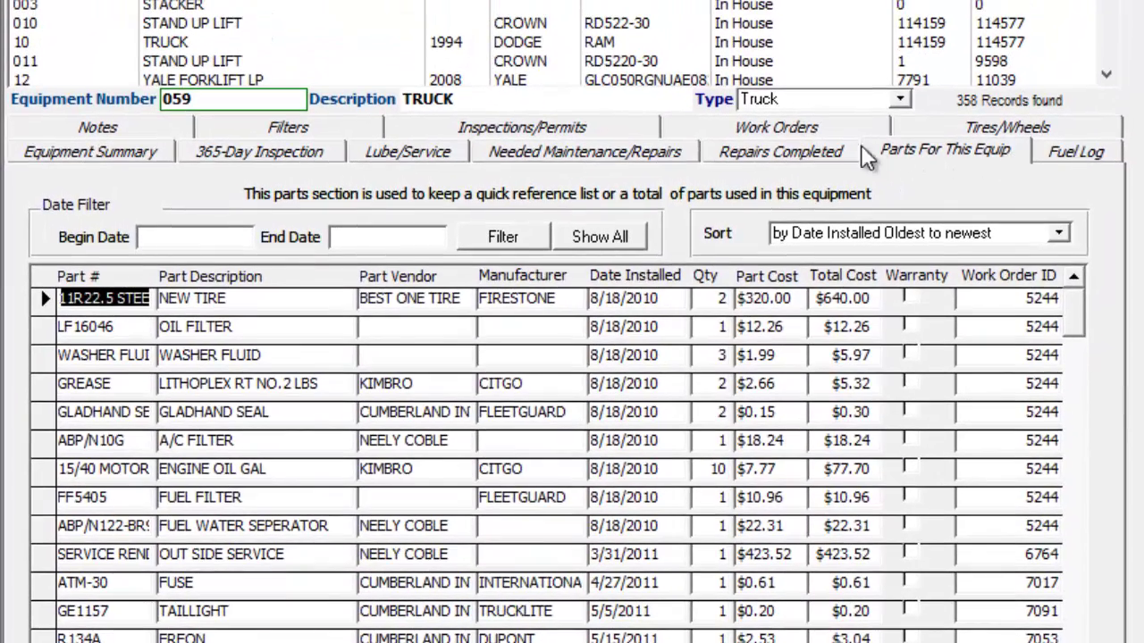
- Create a new work order for equipment 059 and view its short and detailed description fields
click(808, 131)
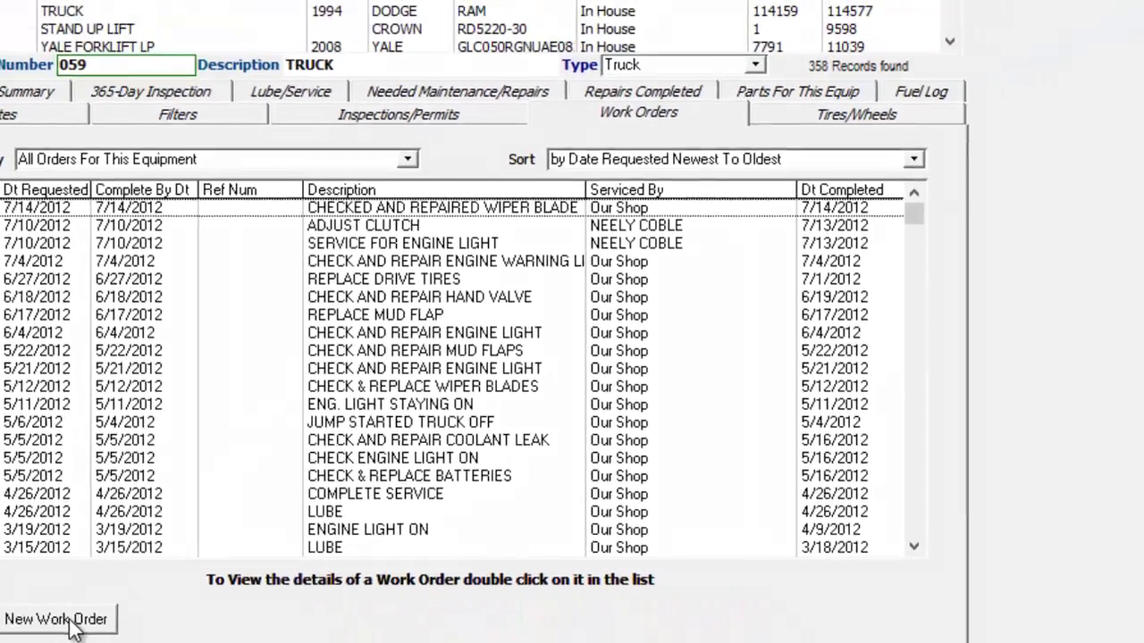
click(71, 627)
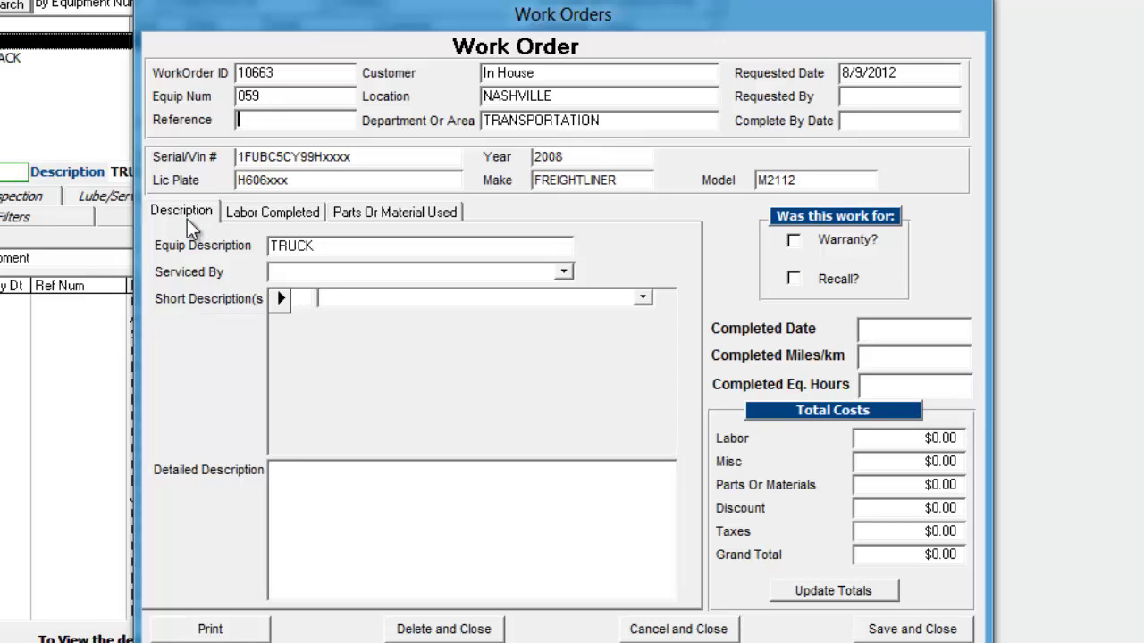
click(404, 301)
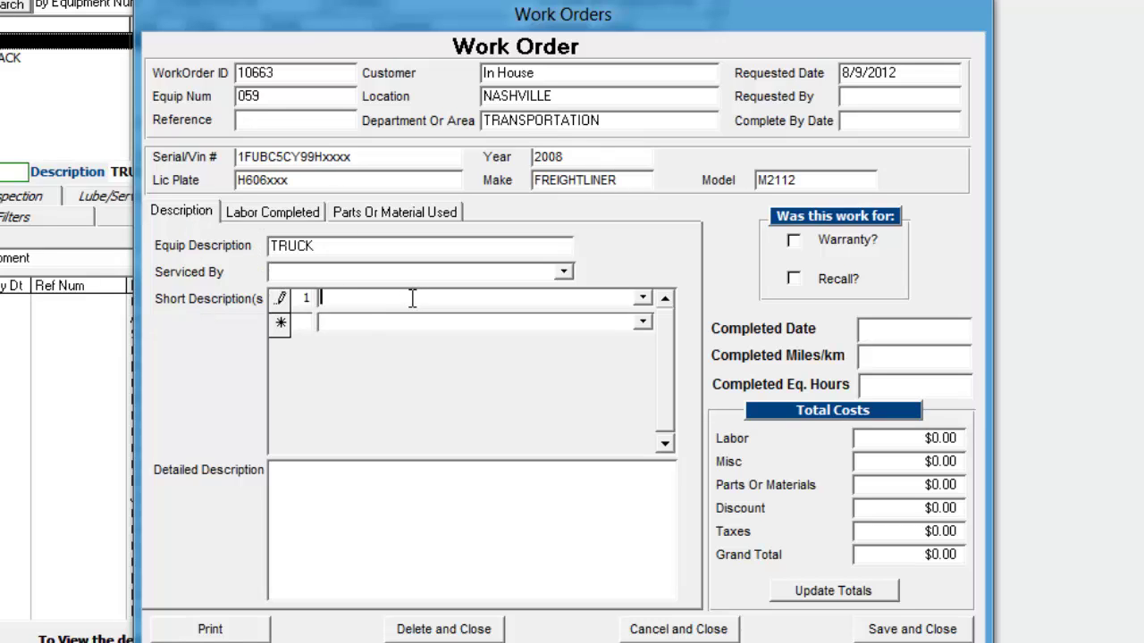
click(391, 519)
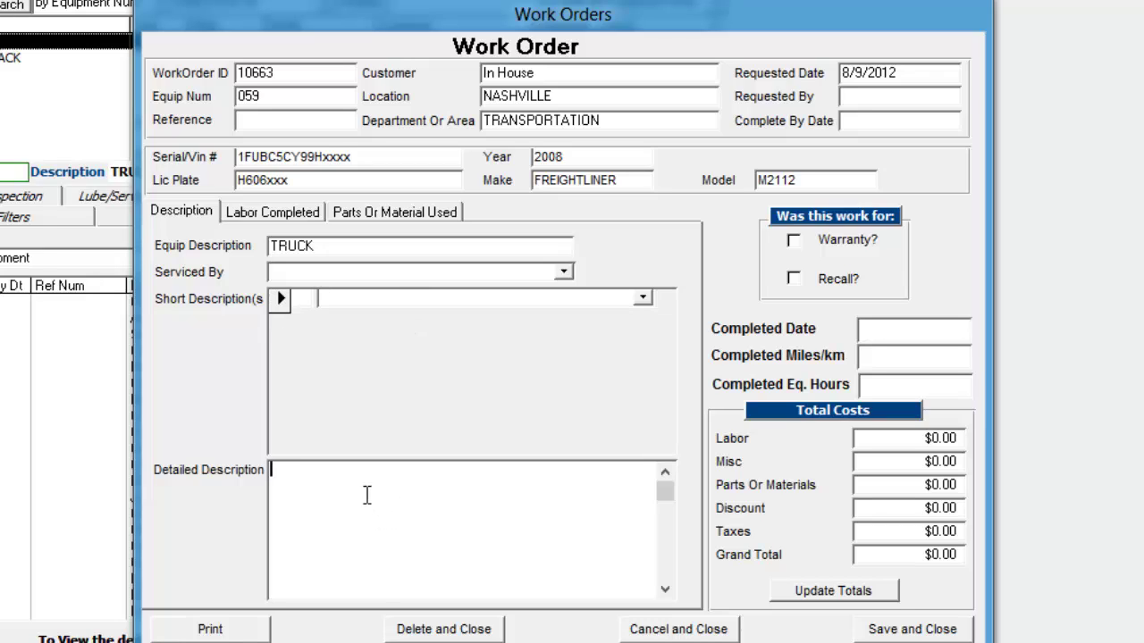
- Open the new work order's labor entry form, check the Employee and Vendor options for who performed the work, and close it
click(273, 212)
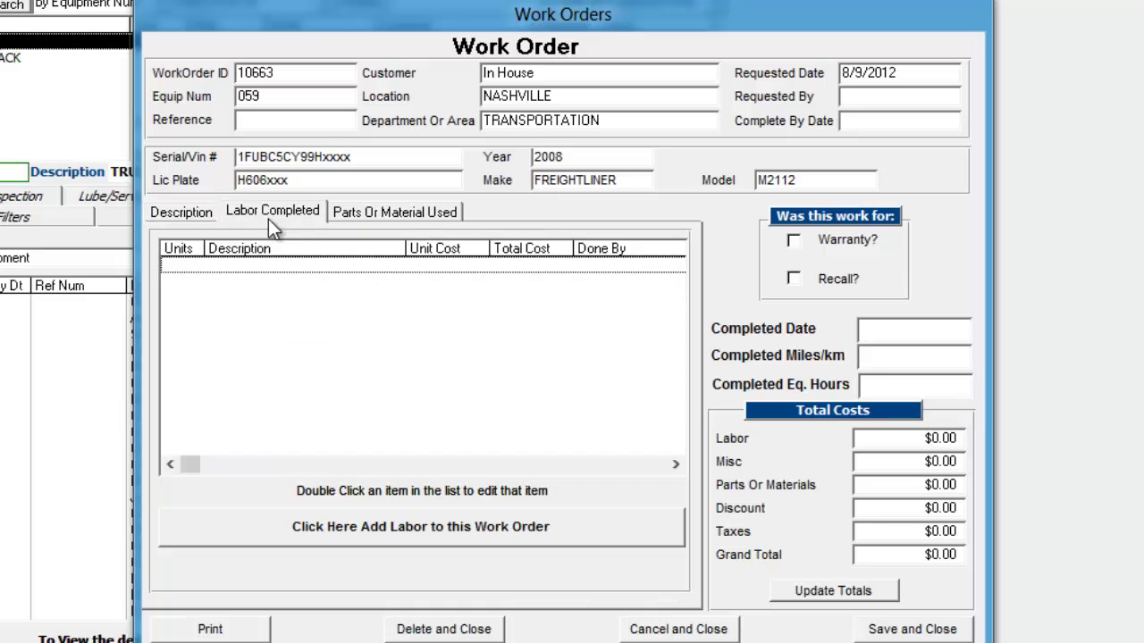
click(355, 518)
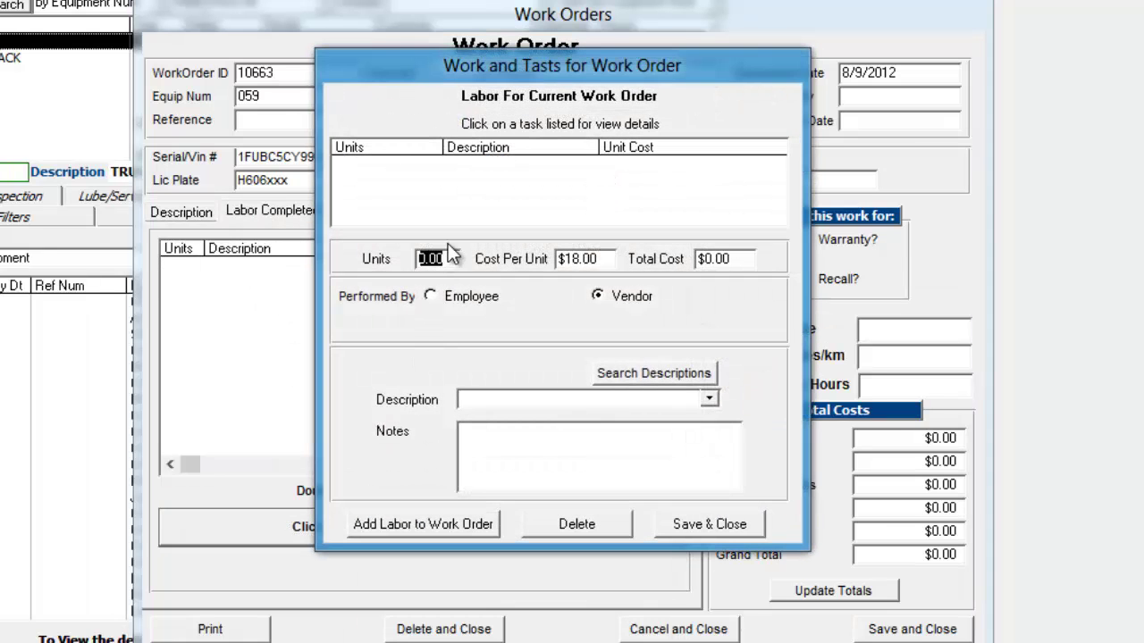
click(451, 296)
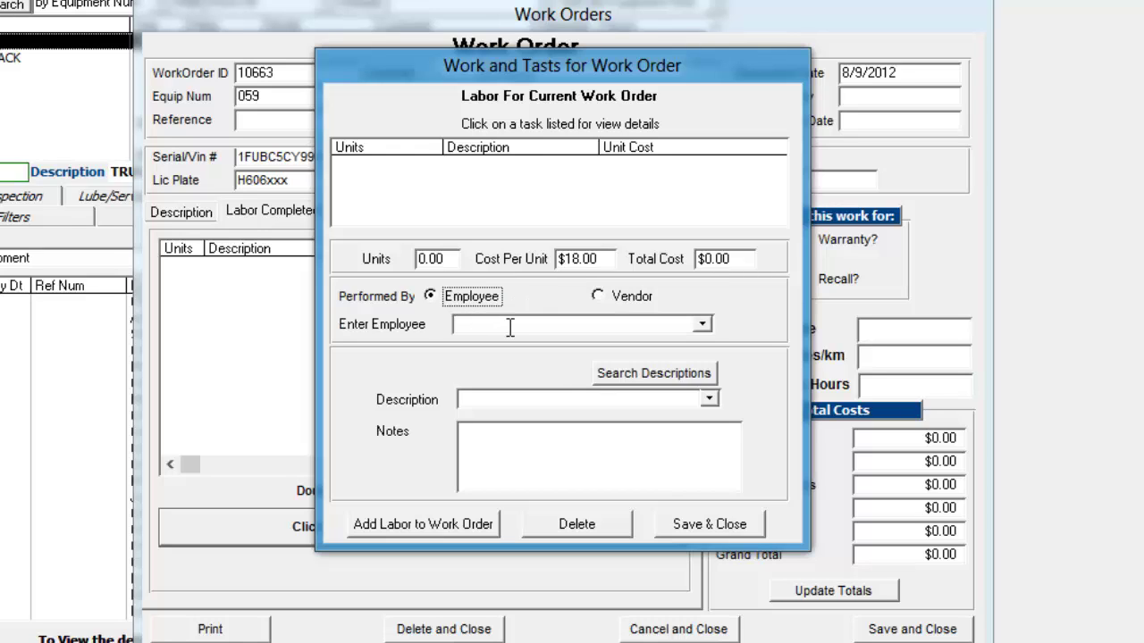
click(607, 297)
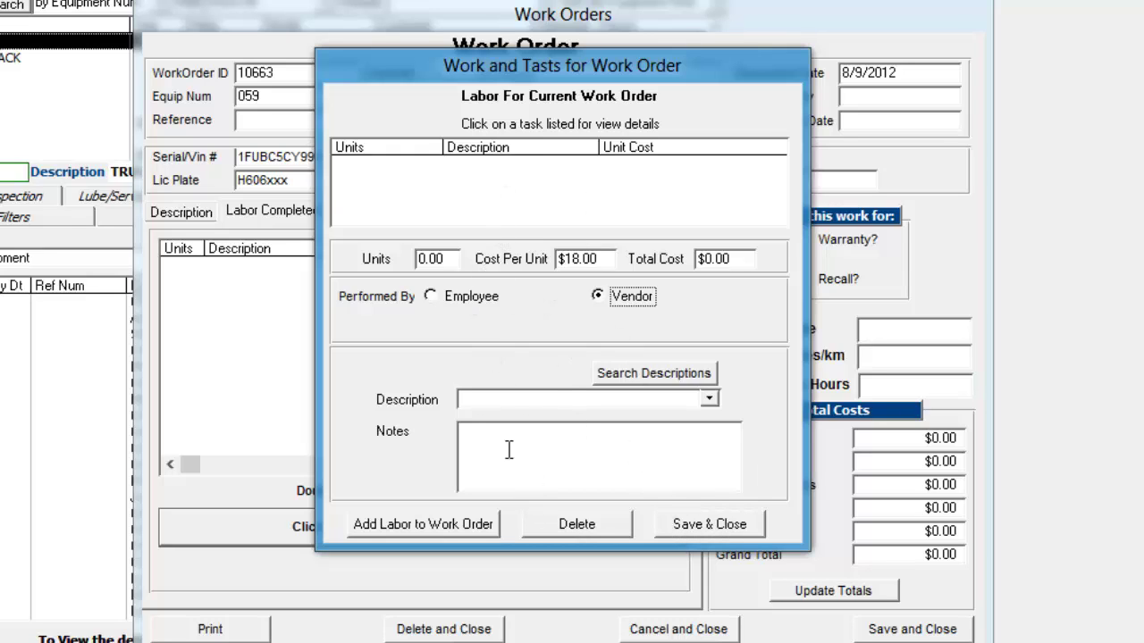
click(711, 525)
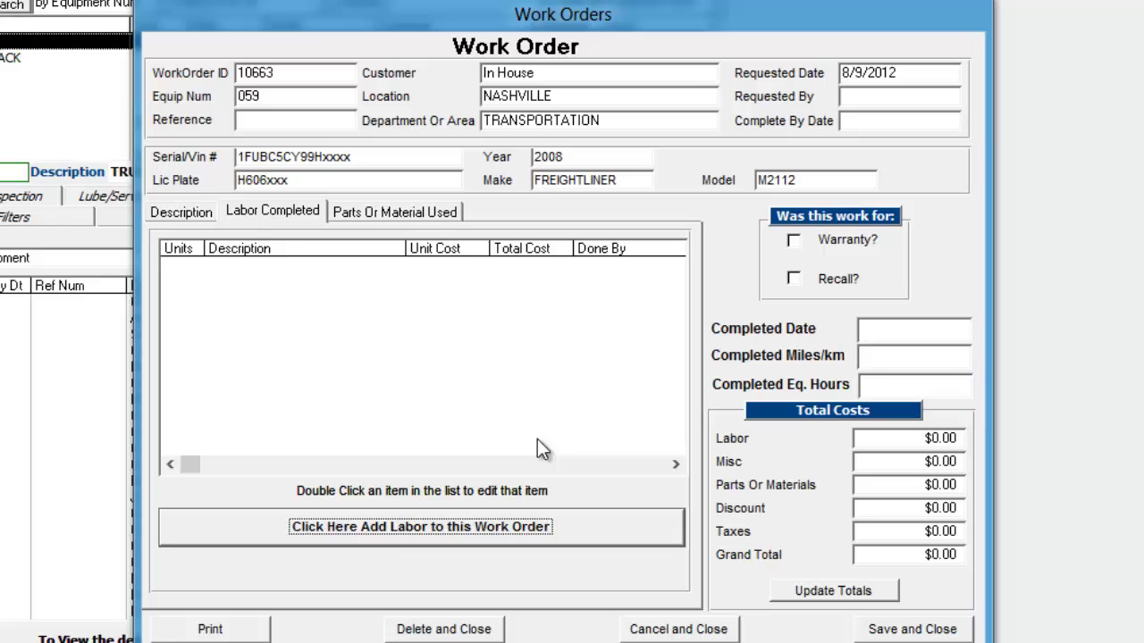
- Open the new work order's parts and materials form, check the inventory part list, and close the form without adding a part
click(382, 213)
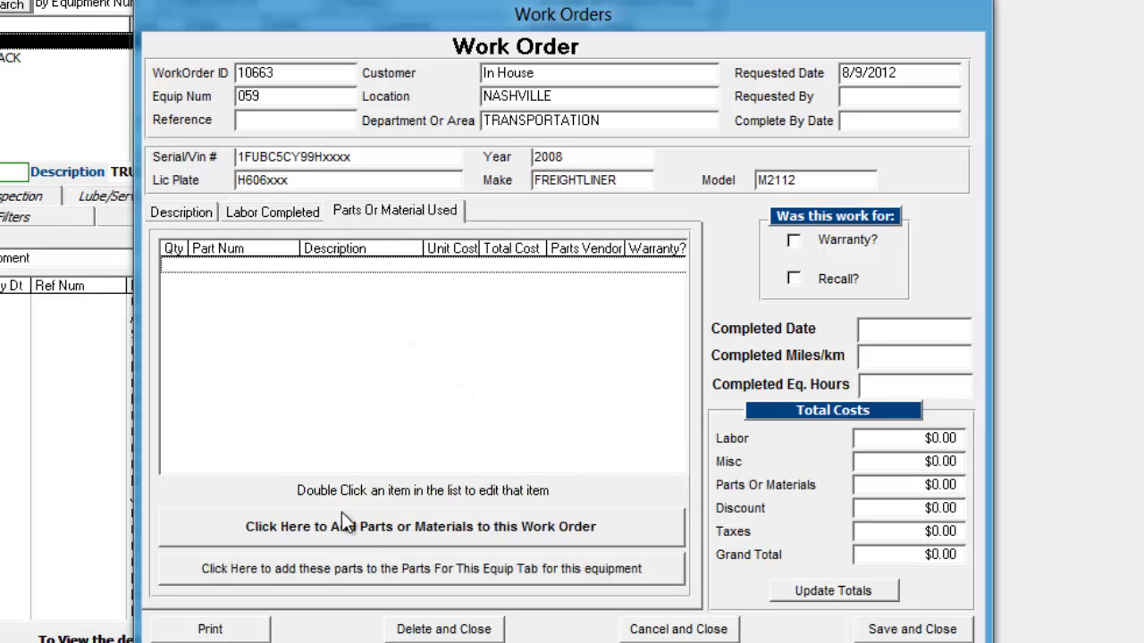
click(359, 528)
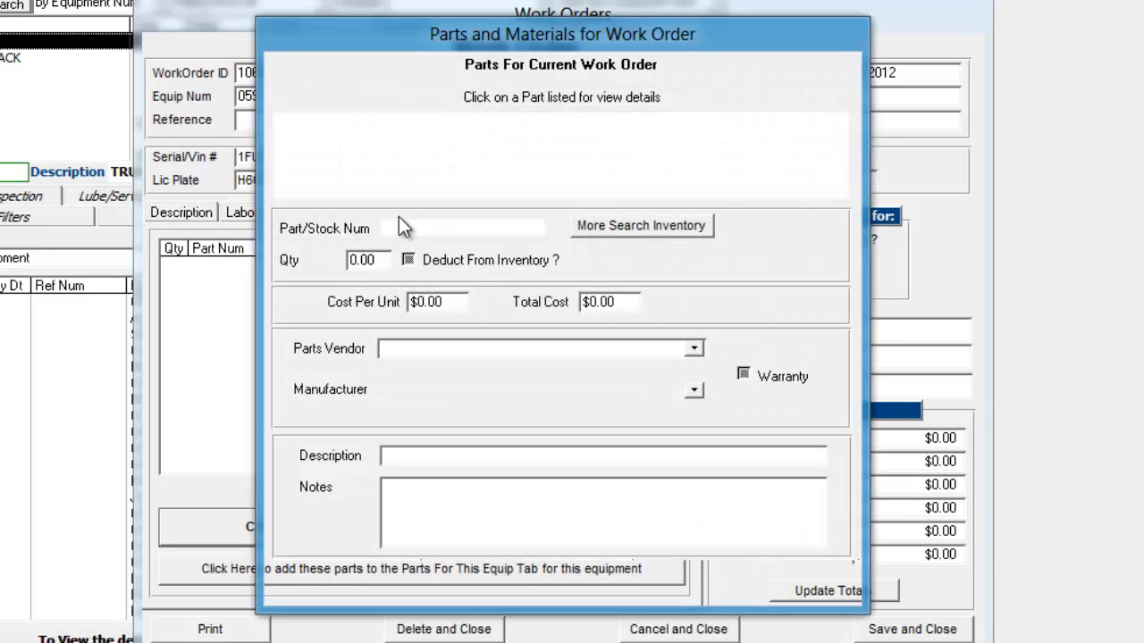
click(548, 228)
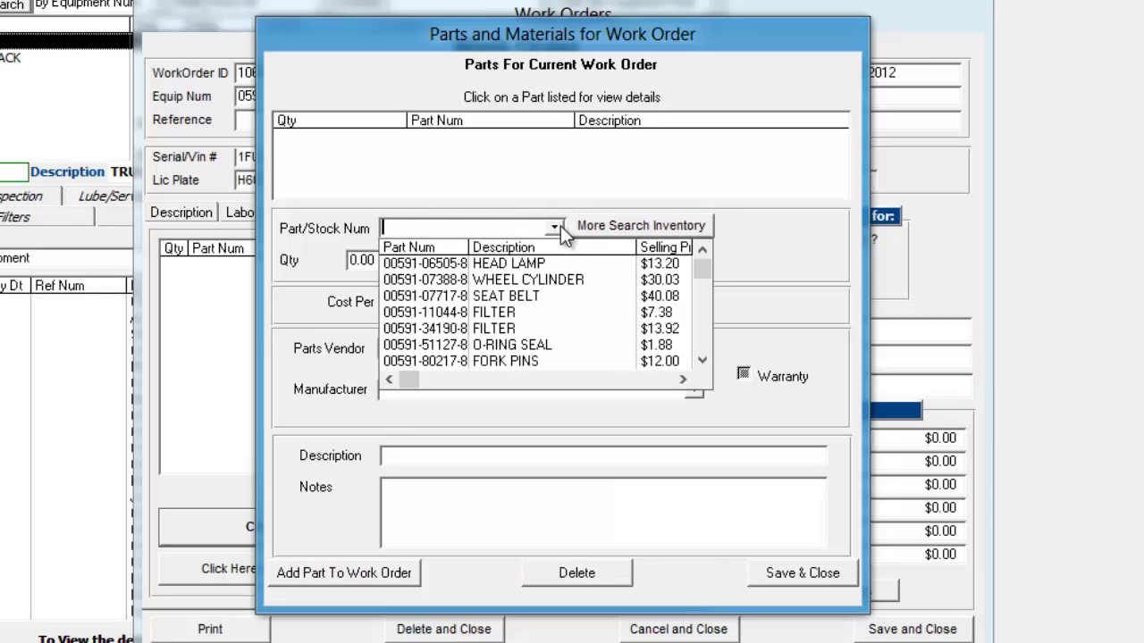
click(755, 224)
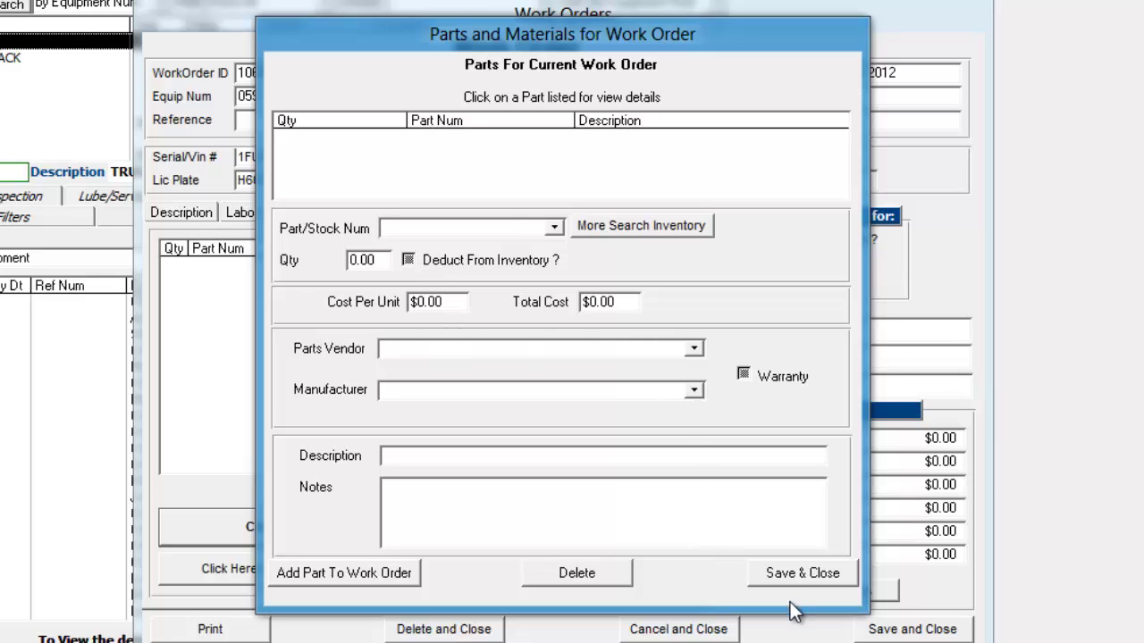
click(800, 574)
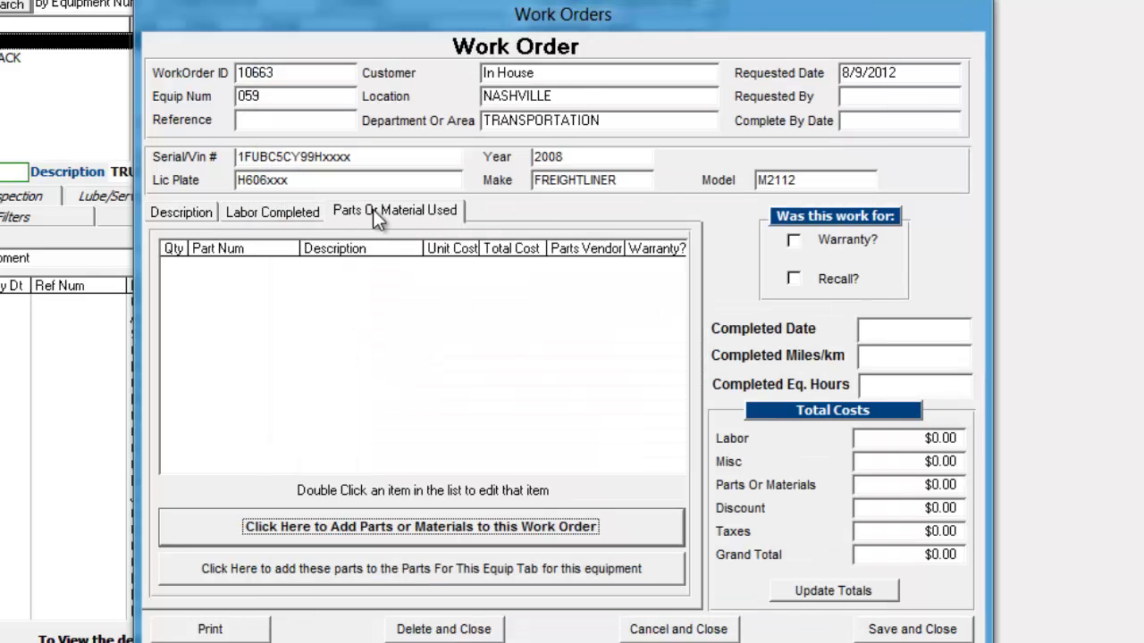
- Check the miscellaneous cost and detailed description fields, and save and close the new work order
drag(867, 461, 973, 458)
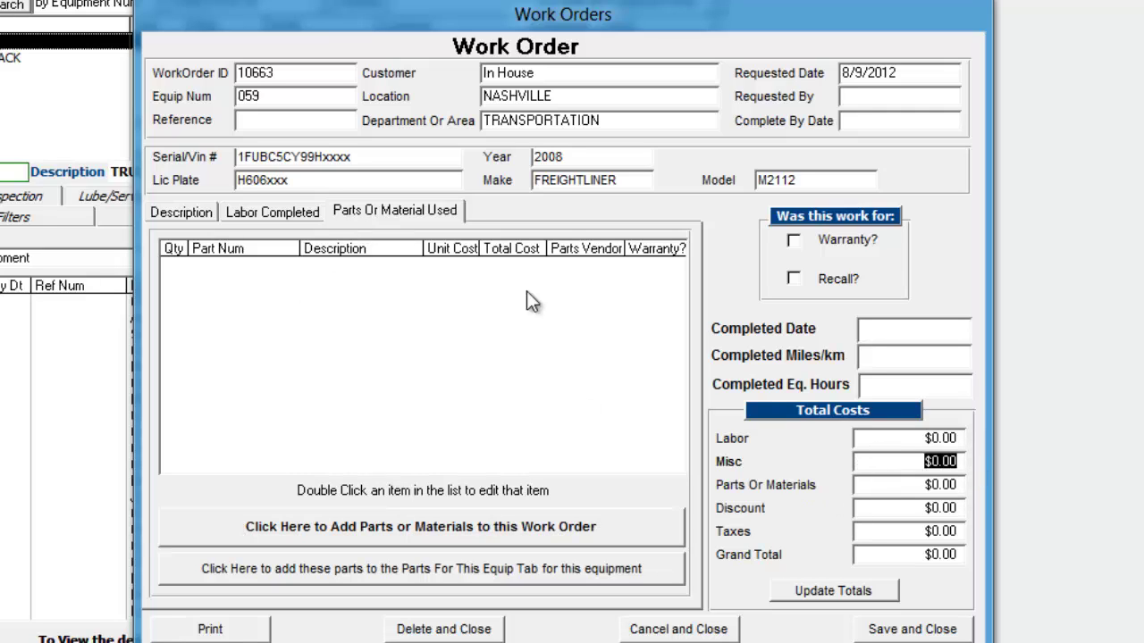
click(178, 210)
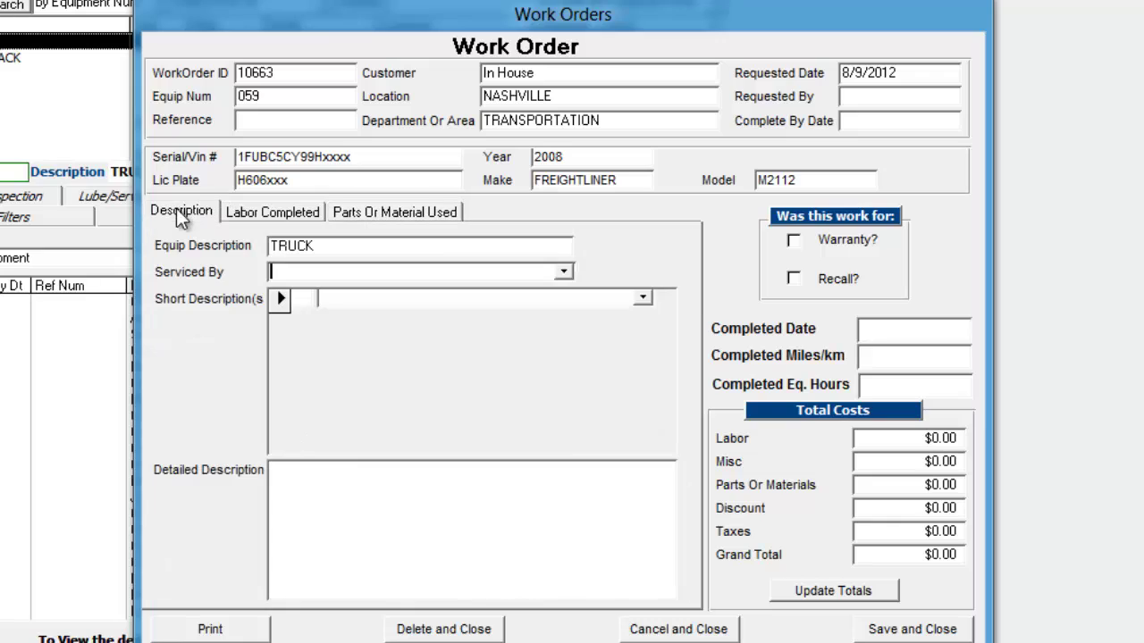
click(351, 480)
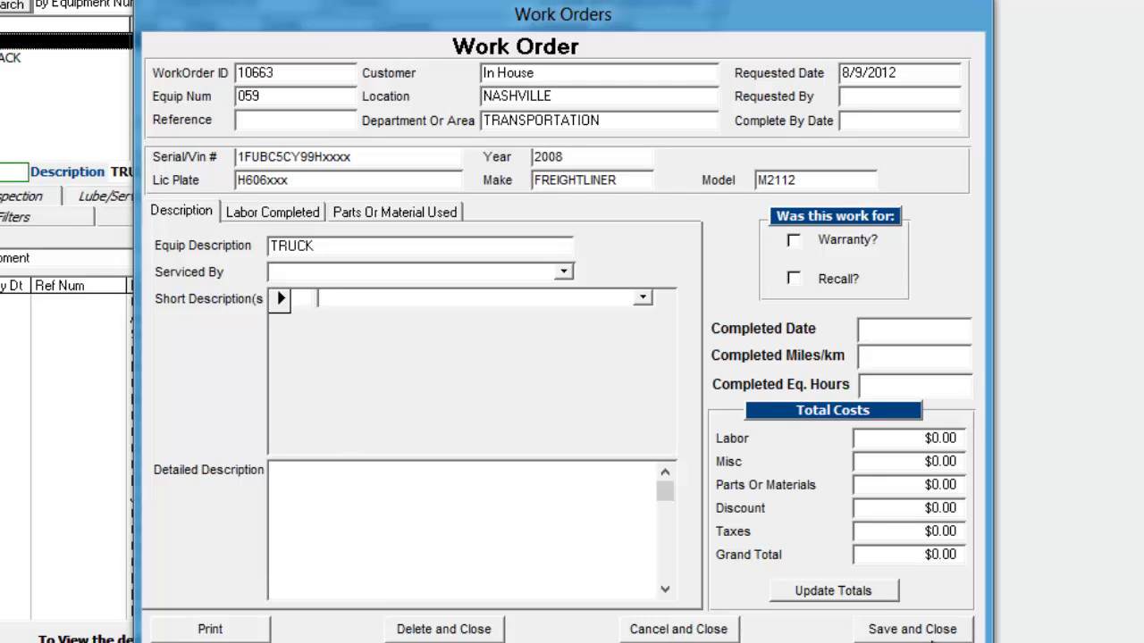
click(921, 630)
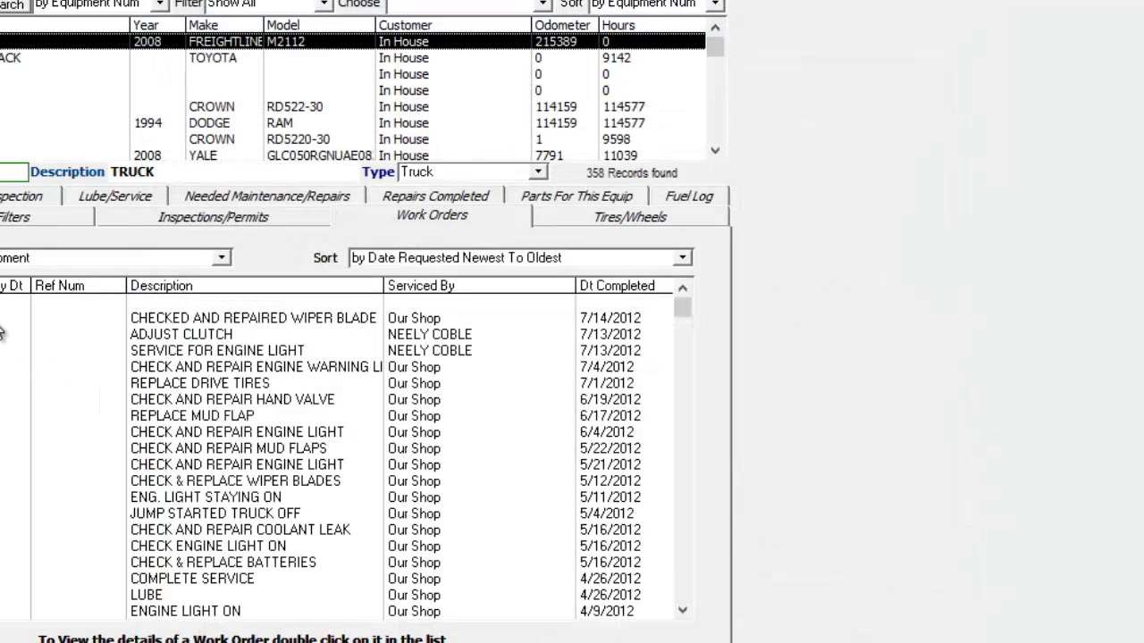
- Open the 7/14/2012 wiper blade work order and view the details of its SEG. 1 labor entry
double_click(3, 322)
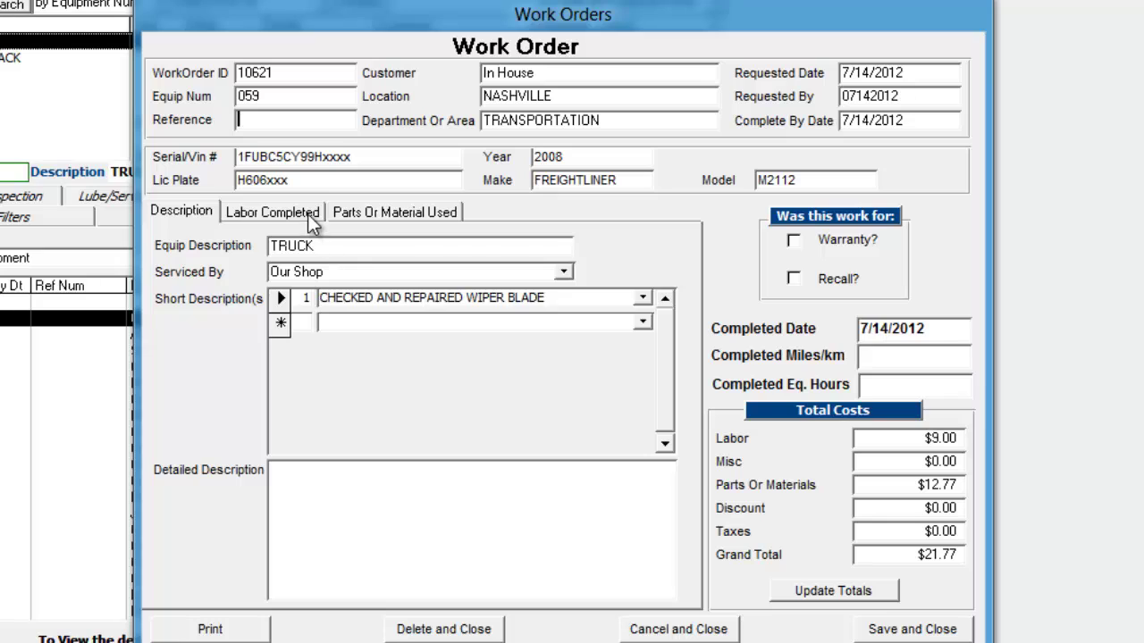
click(312, 219)
click(394, 211)
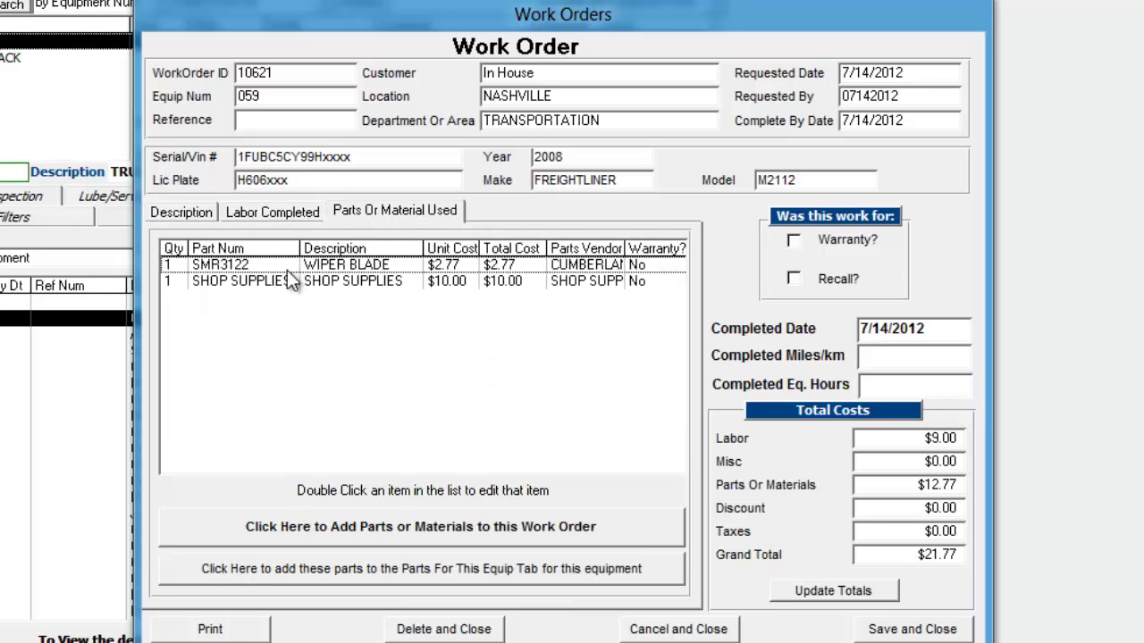
click(284, 213)
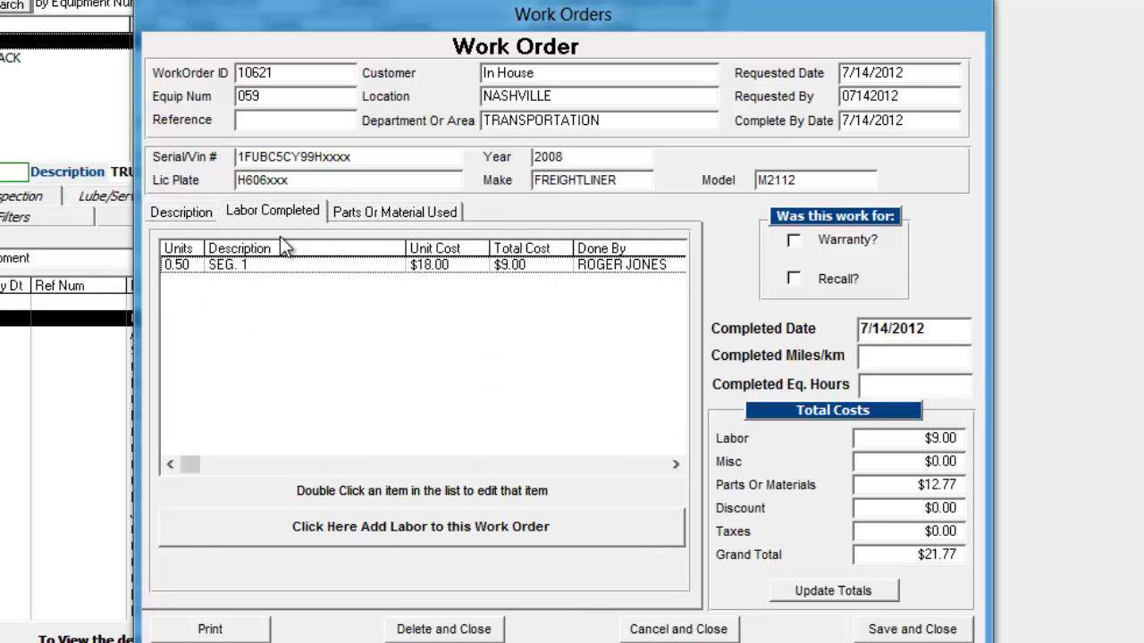
double_click(372, 263)
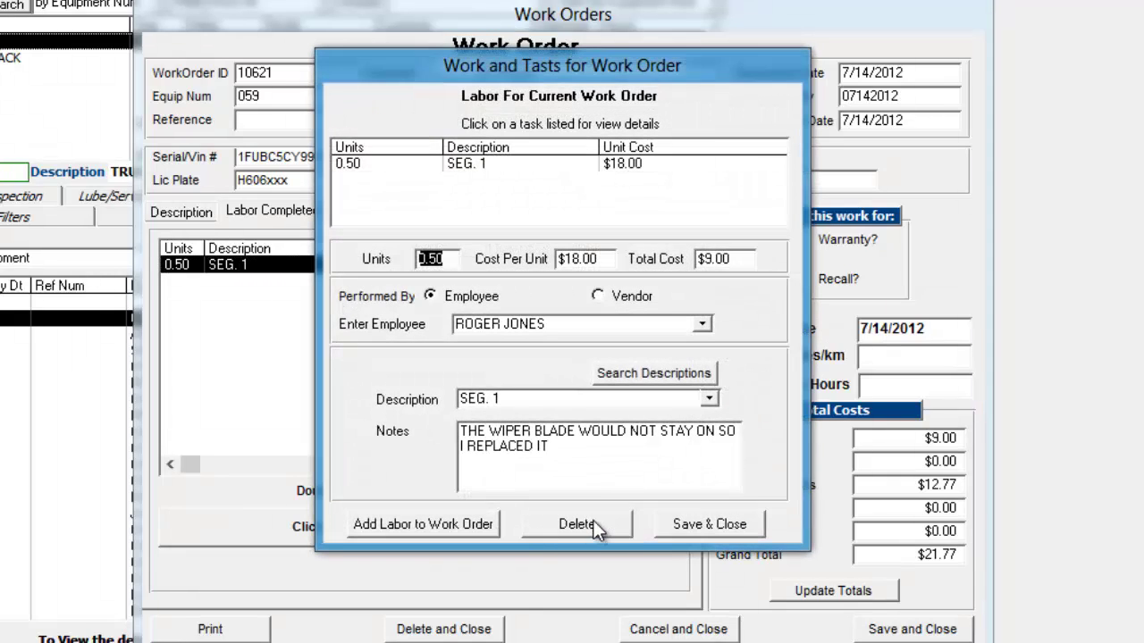
click(697, 526)
- View the SHOP SUPPLIES part details on the wiper blade work order, and close the work order without saving
click(420, 213)
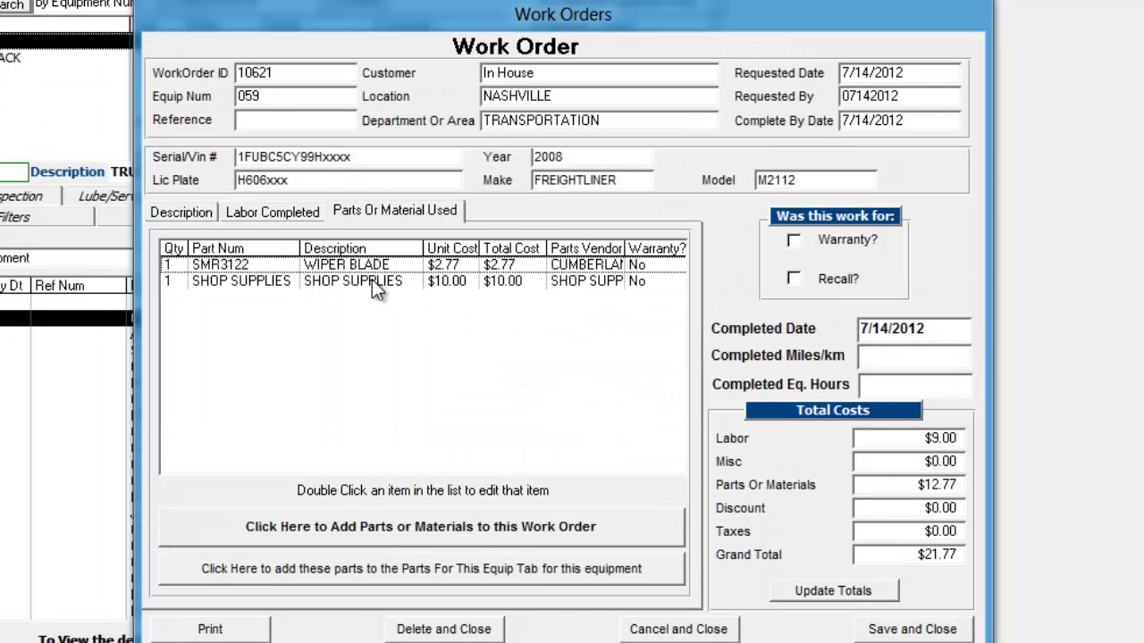
double_click(372, 280)
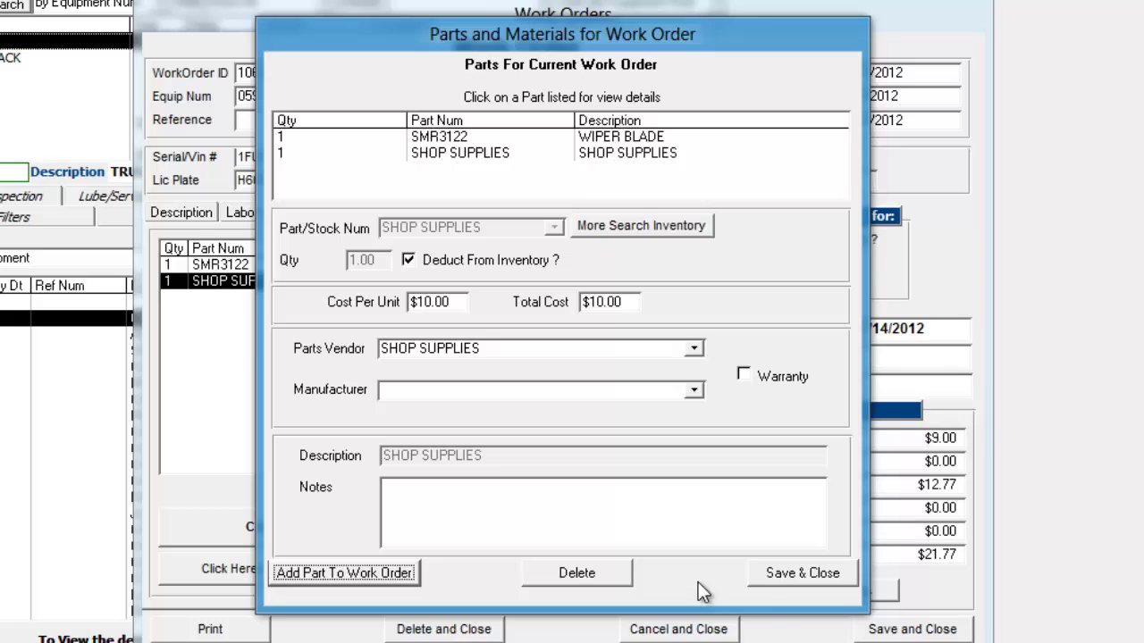
click(773, 574)
click(688, 627)
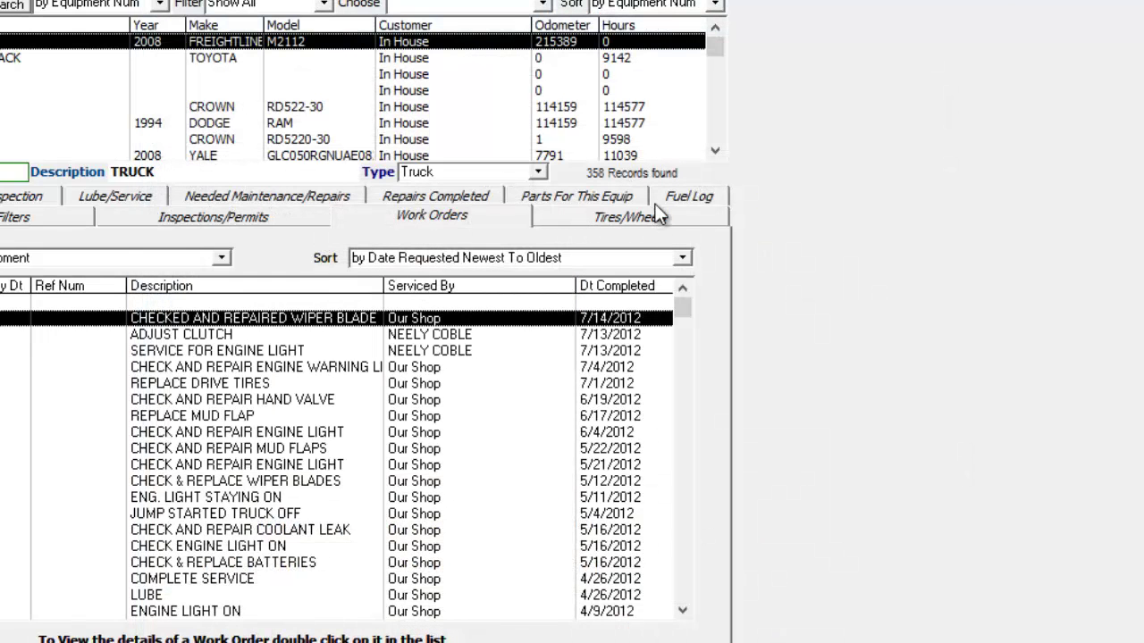
- Open the fuel log for equipment 059 and examine the totals for the selected date range
click(681, 197)
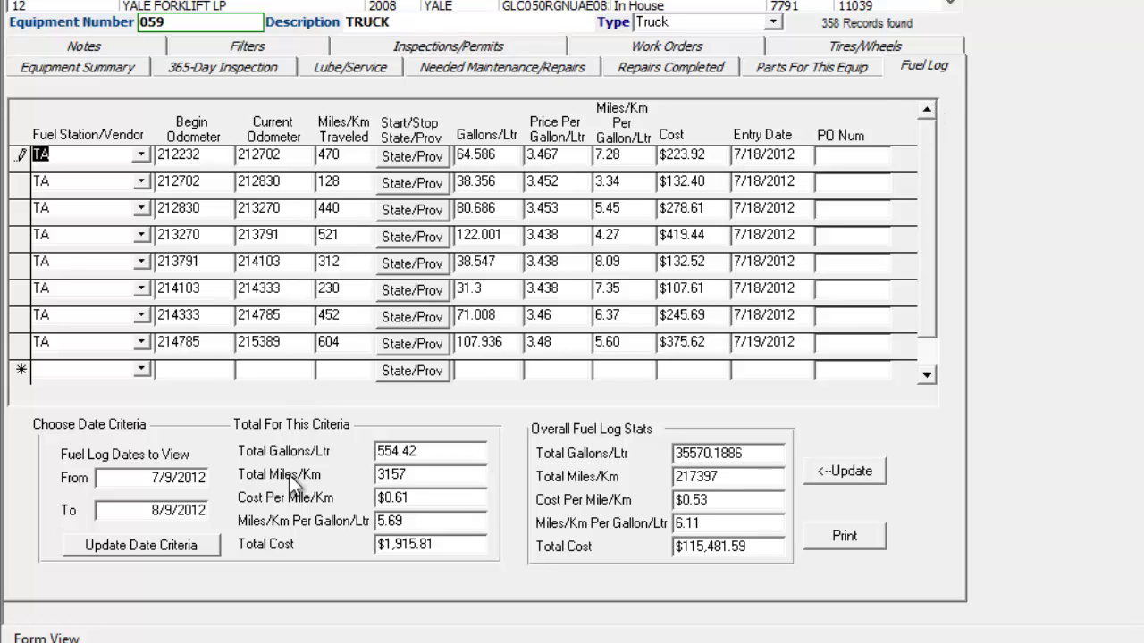
click(423, 500)
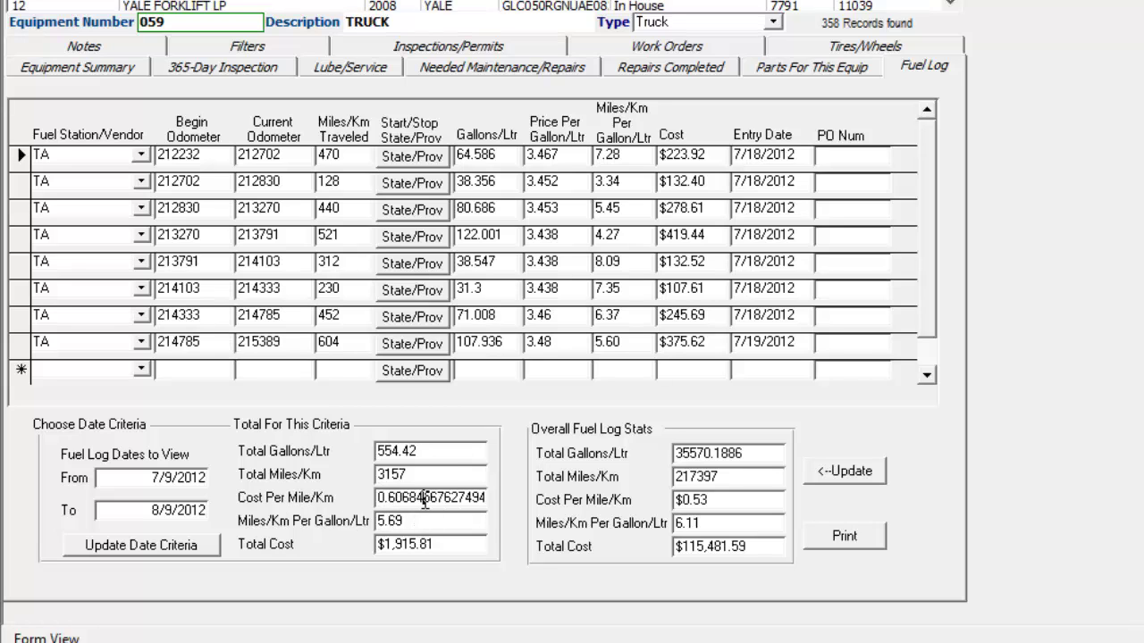
click(457, 483)
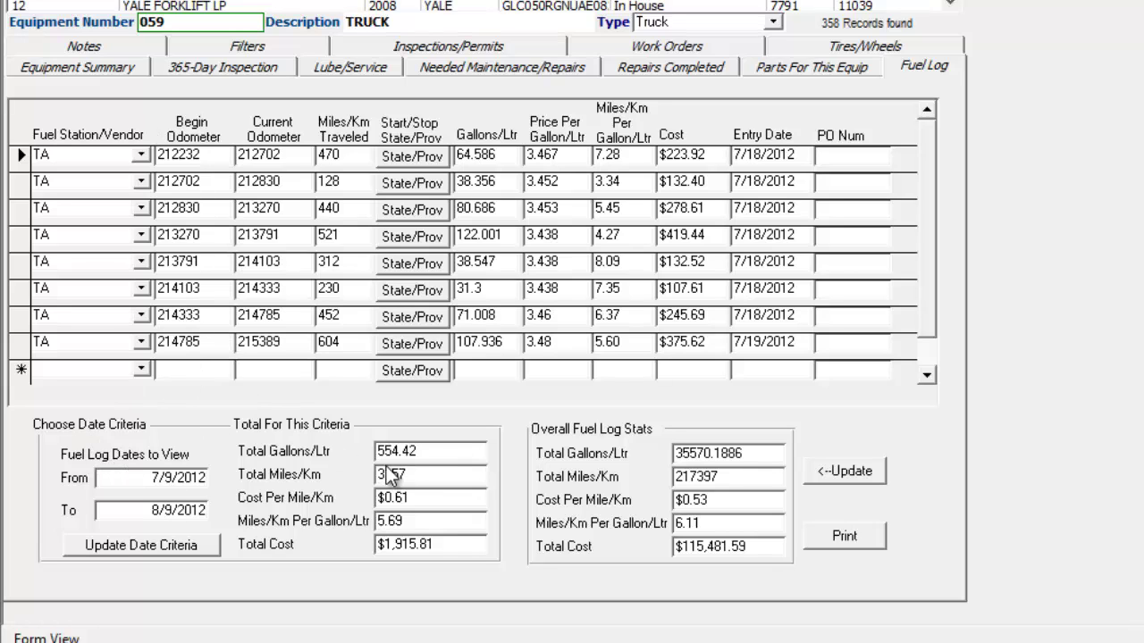
drag(434, 455, 384, 454)
double_click(426, 477)
- Examine the overall fuel log statistics, including total cost, cost per mile and miles per gallon
click(759, 554)
click(756, 497)
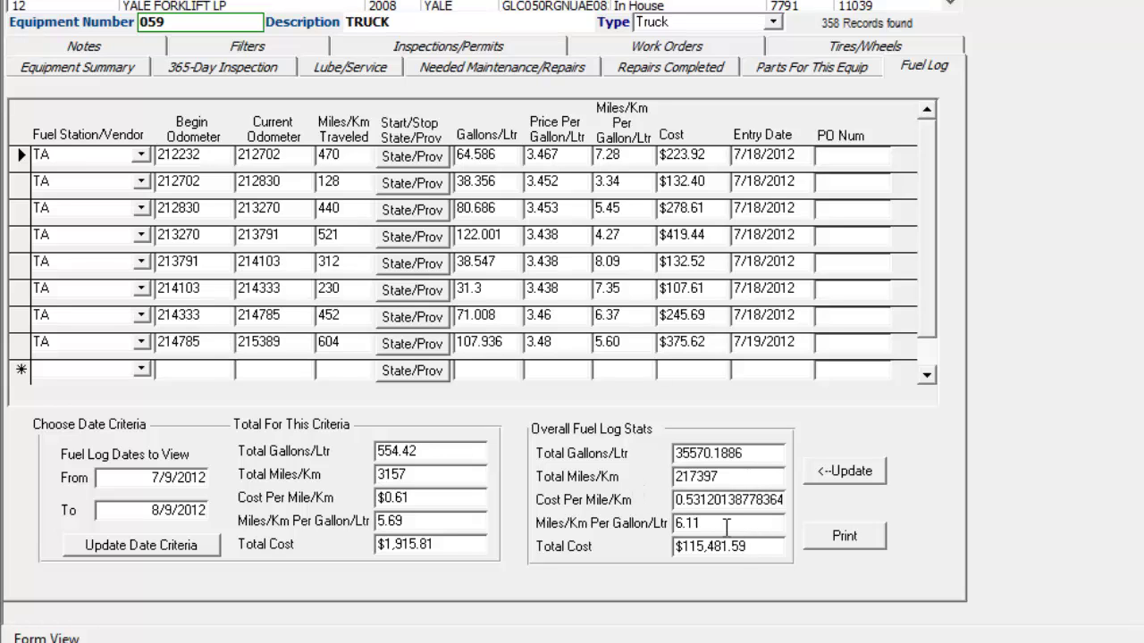
click(728, 526)
click(594, 461)
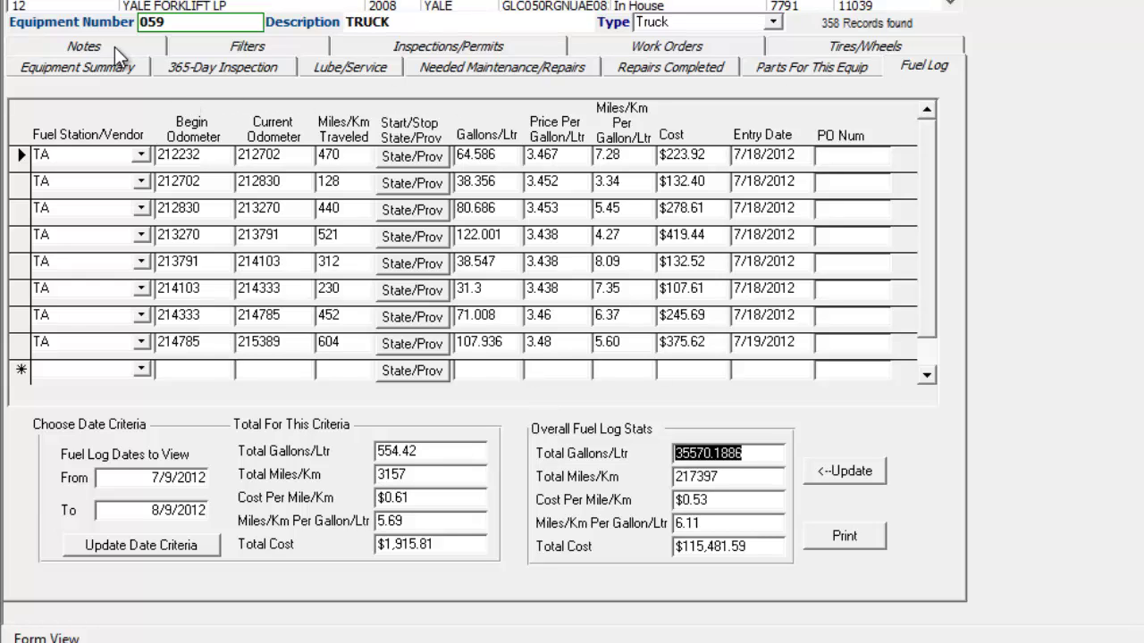
- View the filters recorded for equipment 059, preview their printable report, and close the preview
click(238, 50)
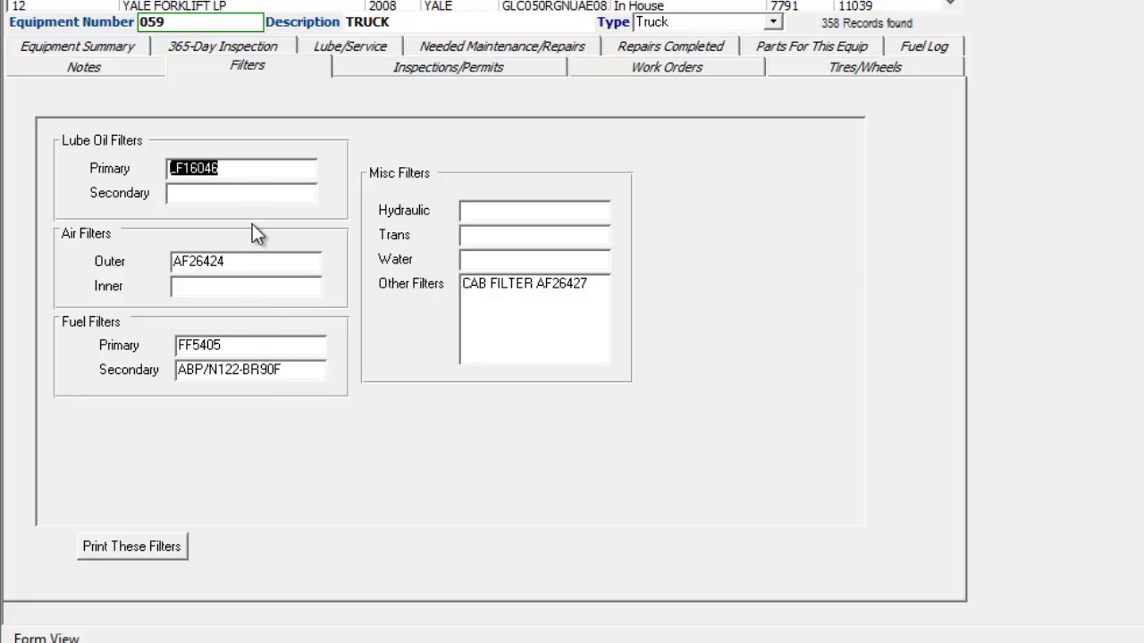
click(154, 551)
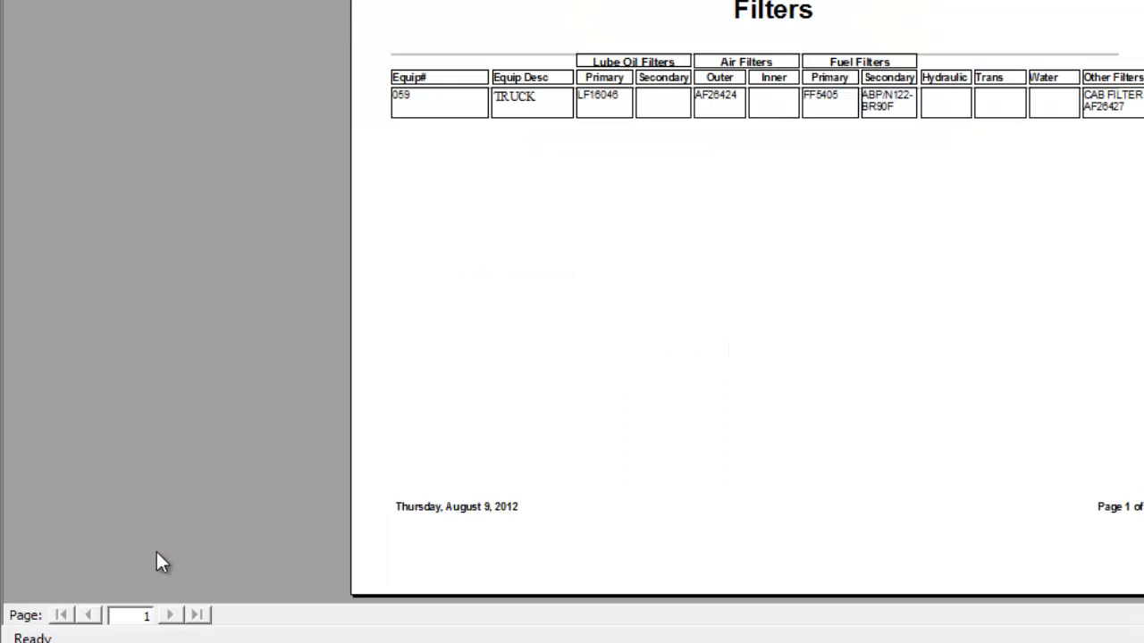
click(635, 83)
click(636, 83)
key(Escape)
click(251, 168)
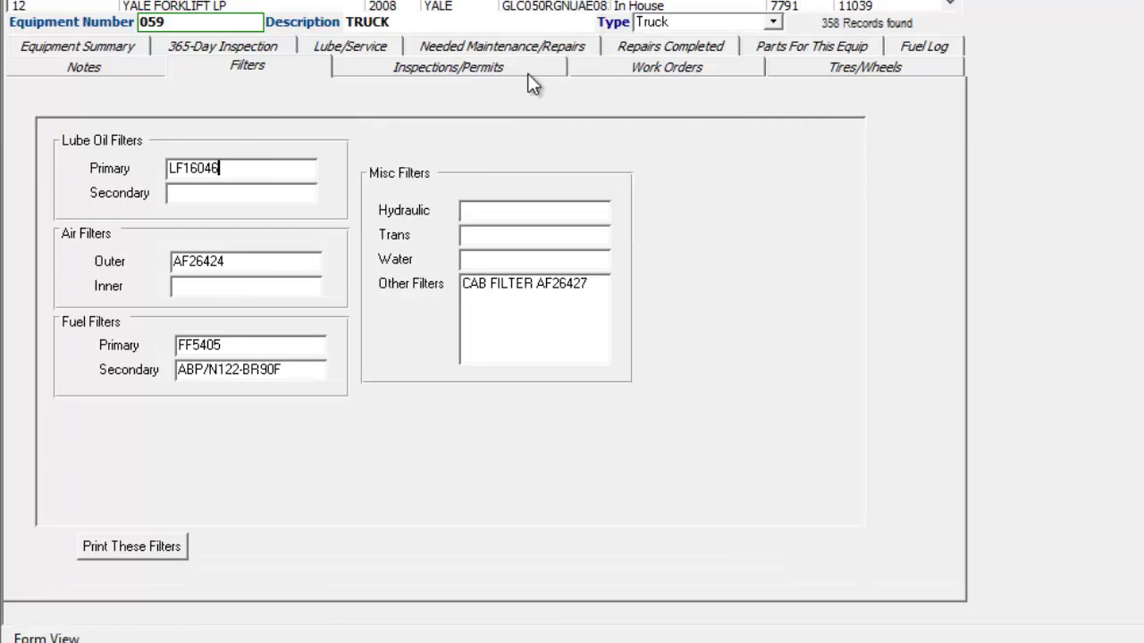
- Look through the tires and wheels, inspections and permits, filters, and notes records of equipment 059
click(887, 66)
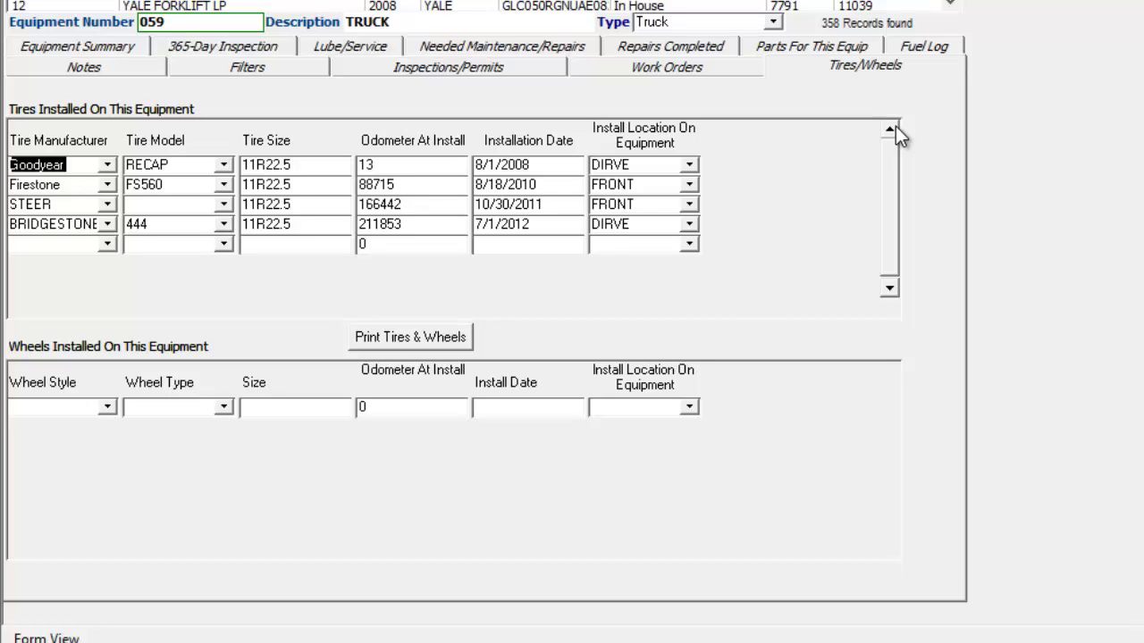
click(443, 65)
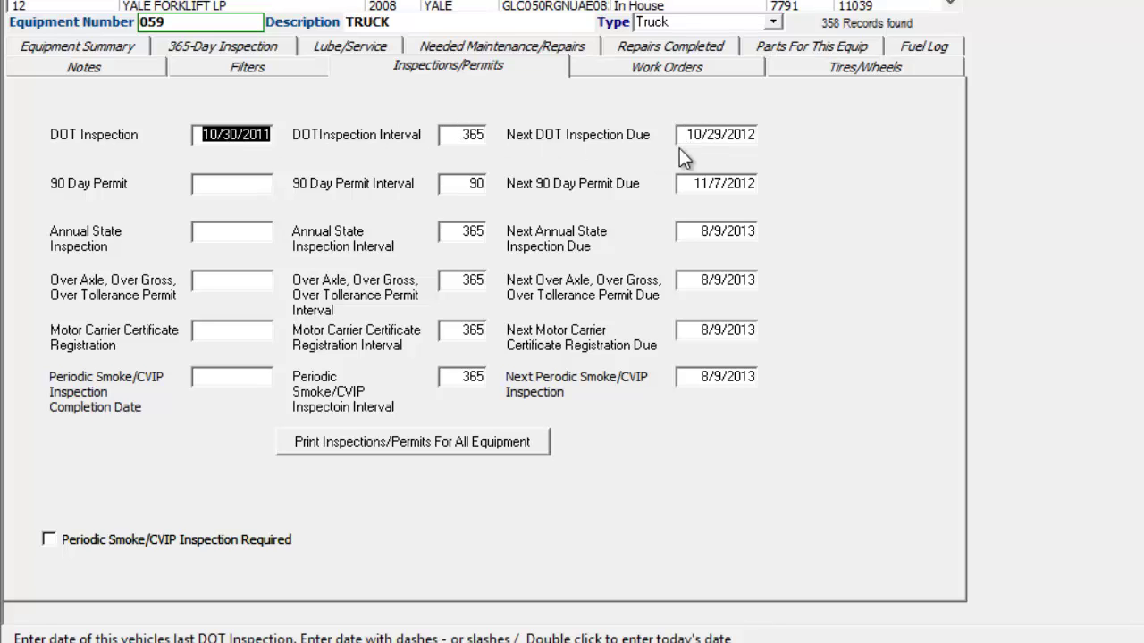
click(237, 66)
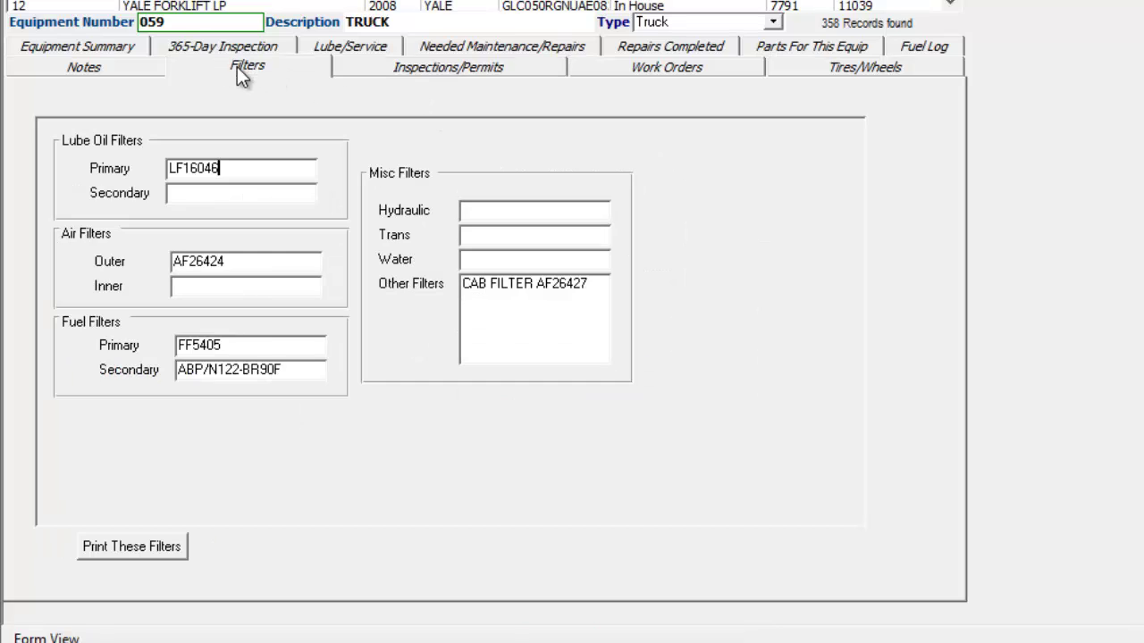
click(121, 71)
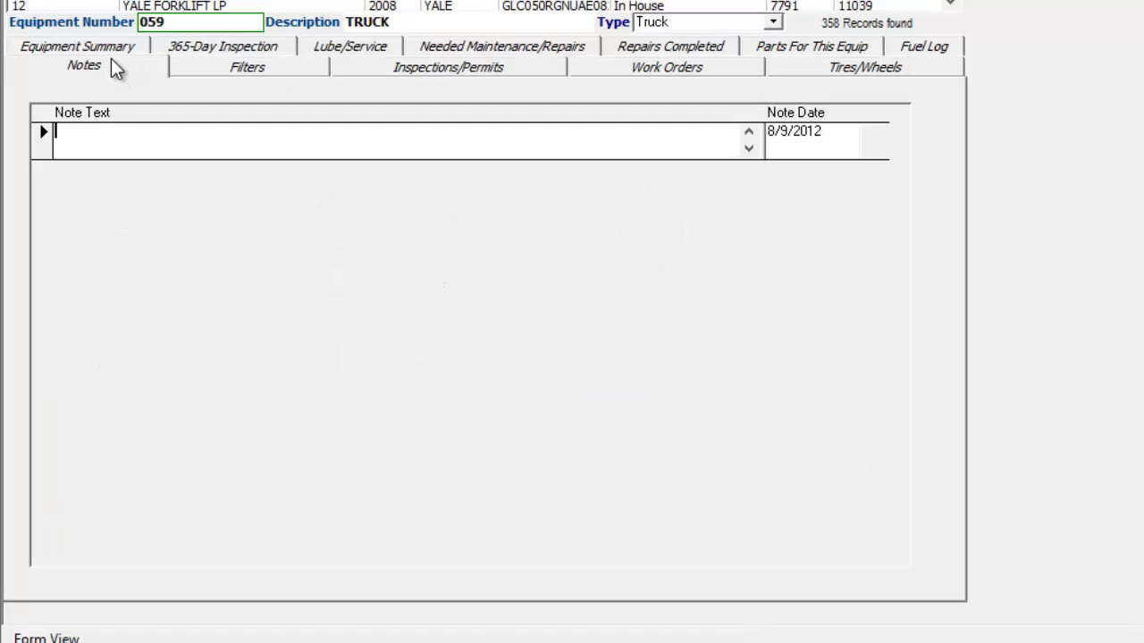
click(131, 146)
- From the equipment summary of unit 059, view and close its registration and taxes, insurance, and financials details
click(88, 46)
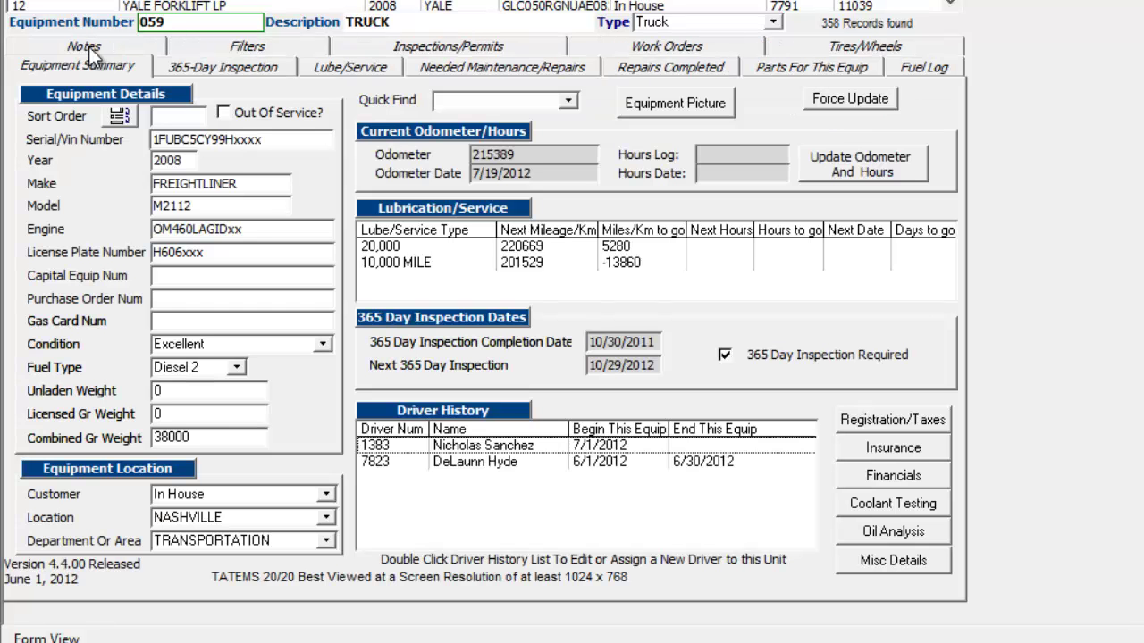
click(879, 419)
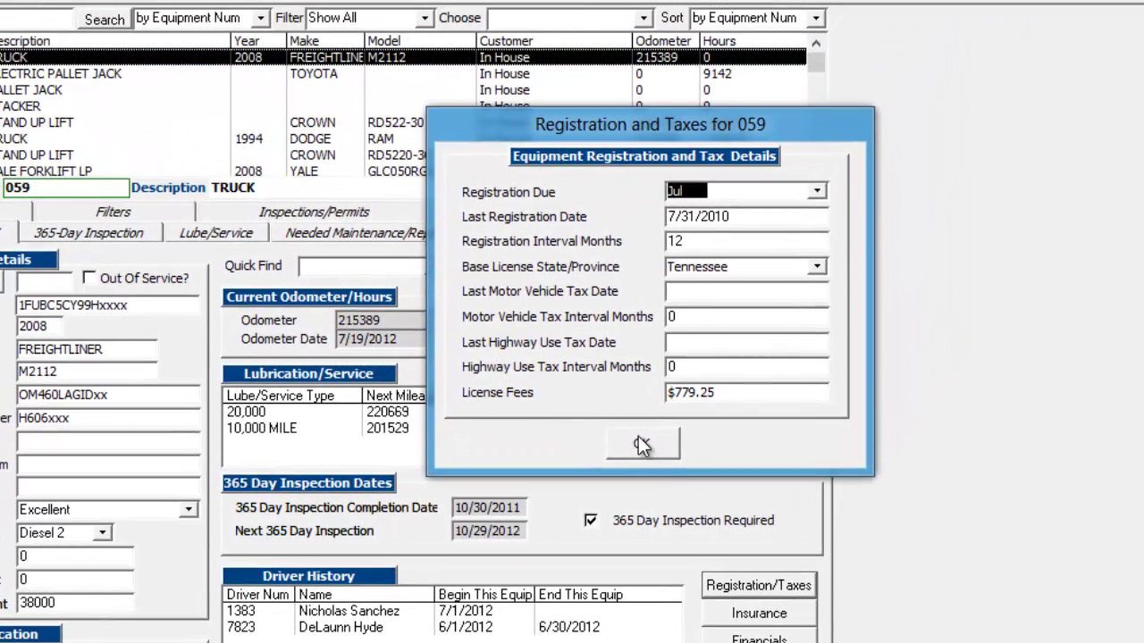
click(638, 439)
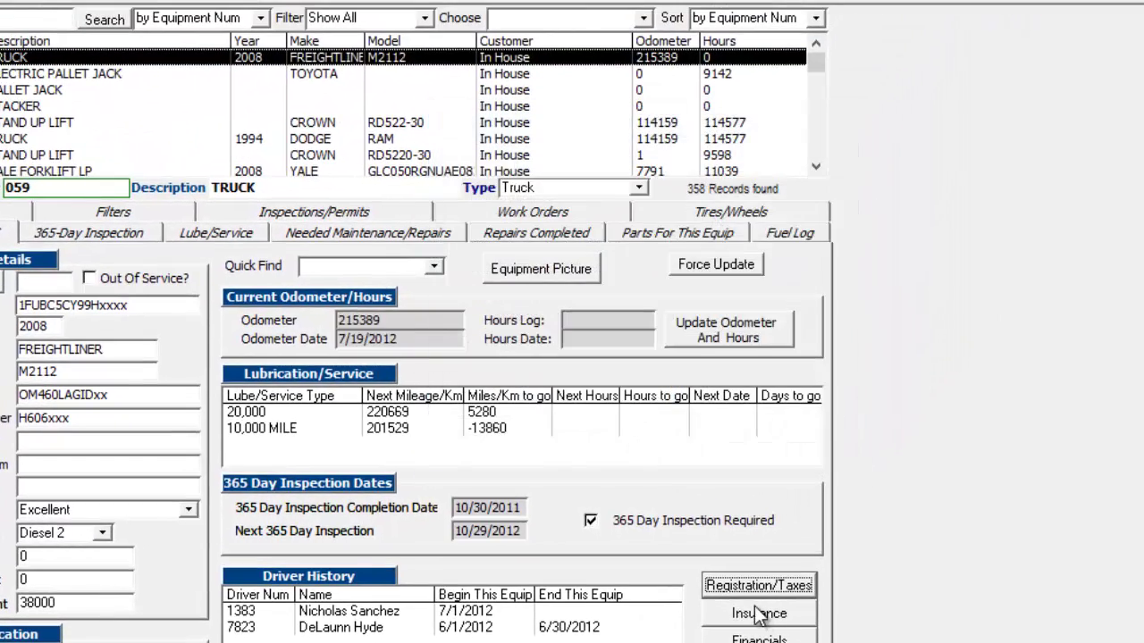
click(758, 614)
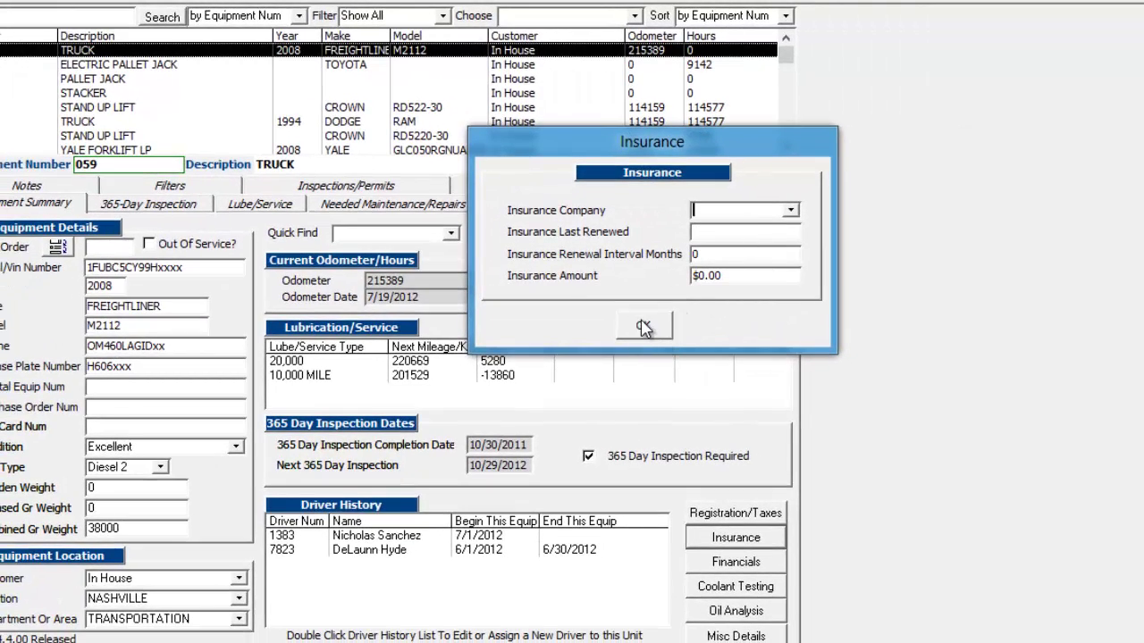
click(643, 325)
click(736, 561)
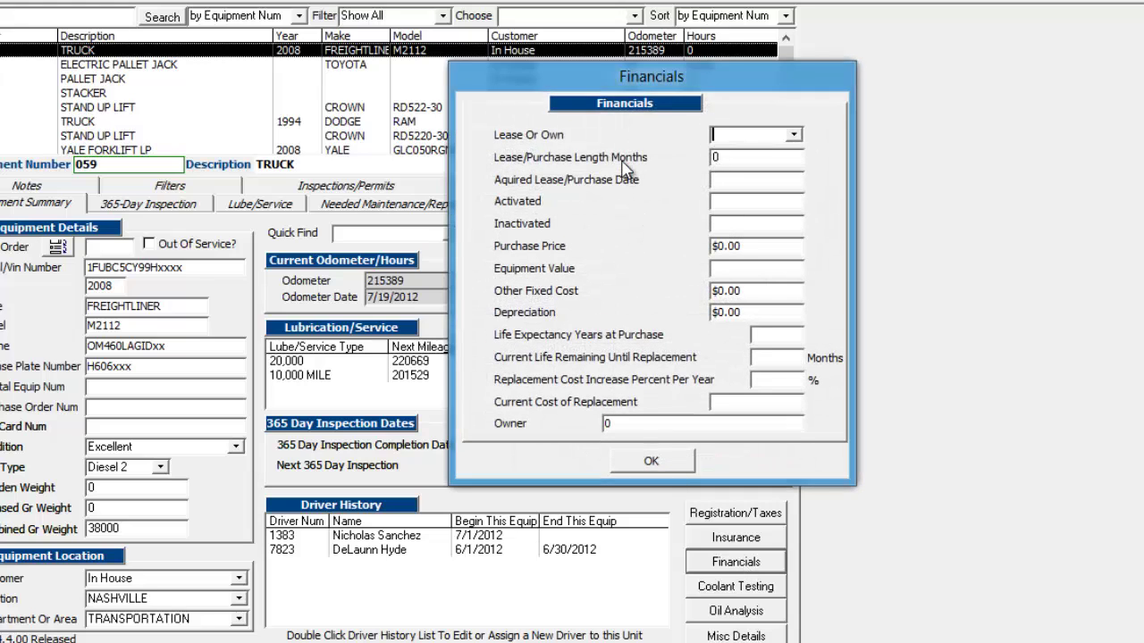
click(652, 461)
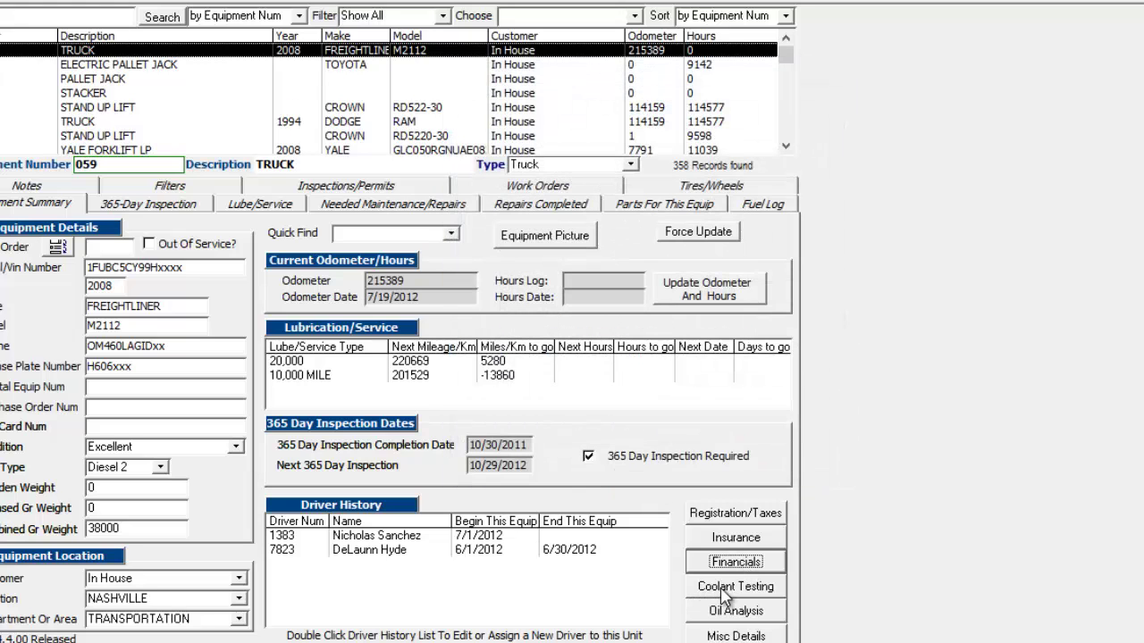
- View and close the coolant testing, oil analysis, and miscellaneous details of equipment 059
click(730, 586)
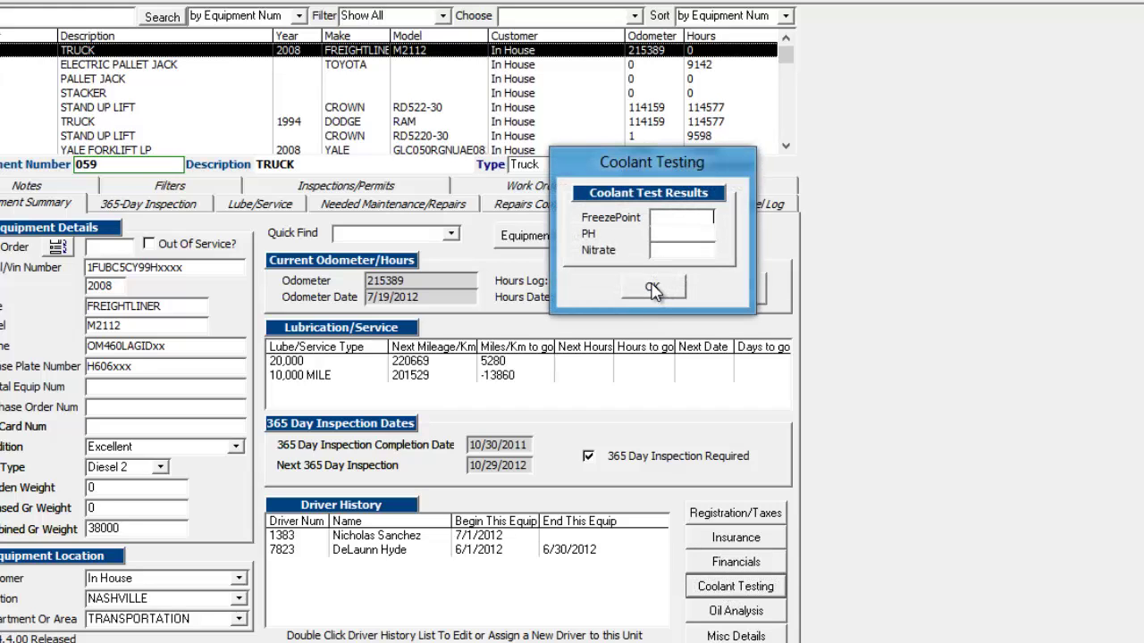
click(653, 289)
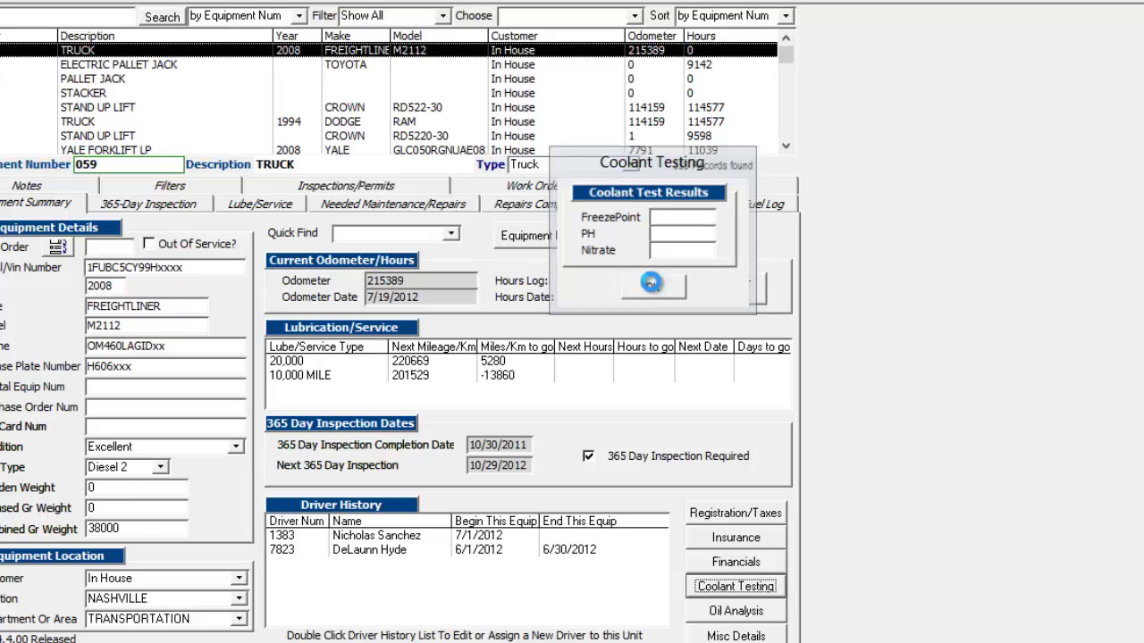
click(711, 611)
click(646, 291)
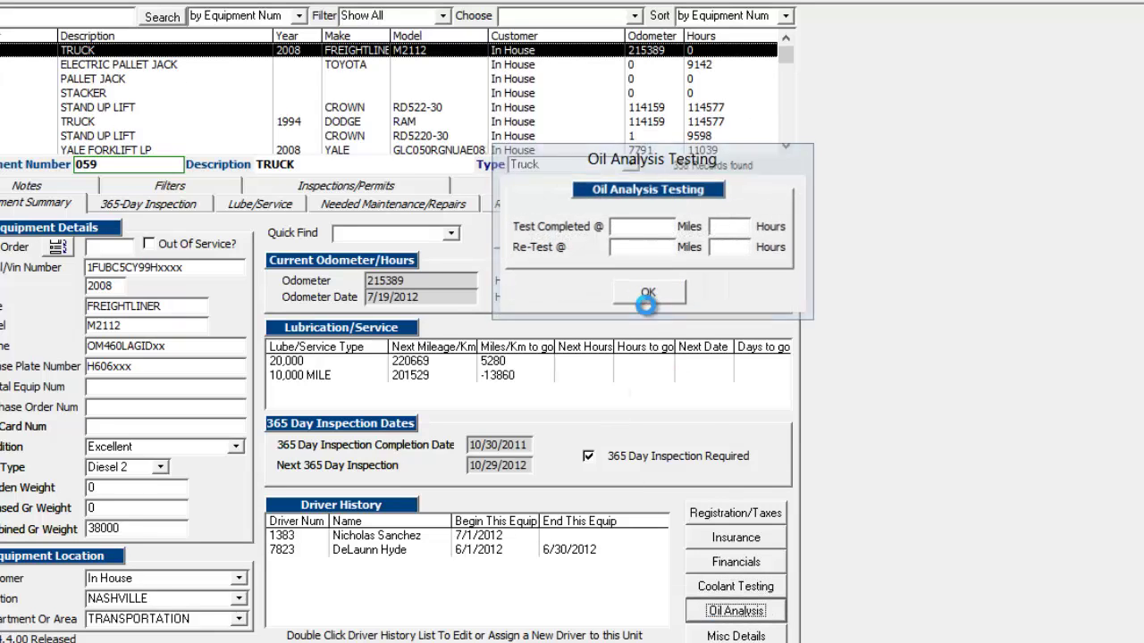
click(735, 635)
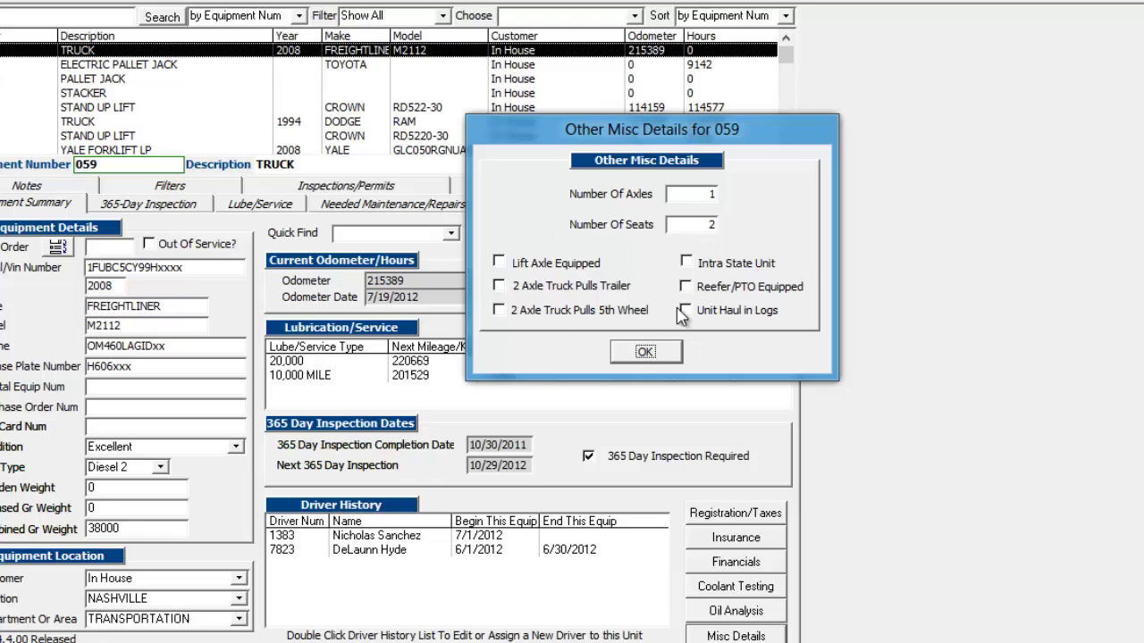
click(646, 354)
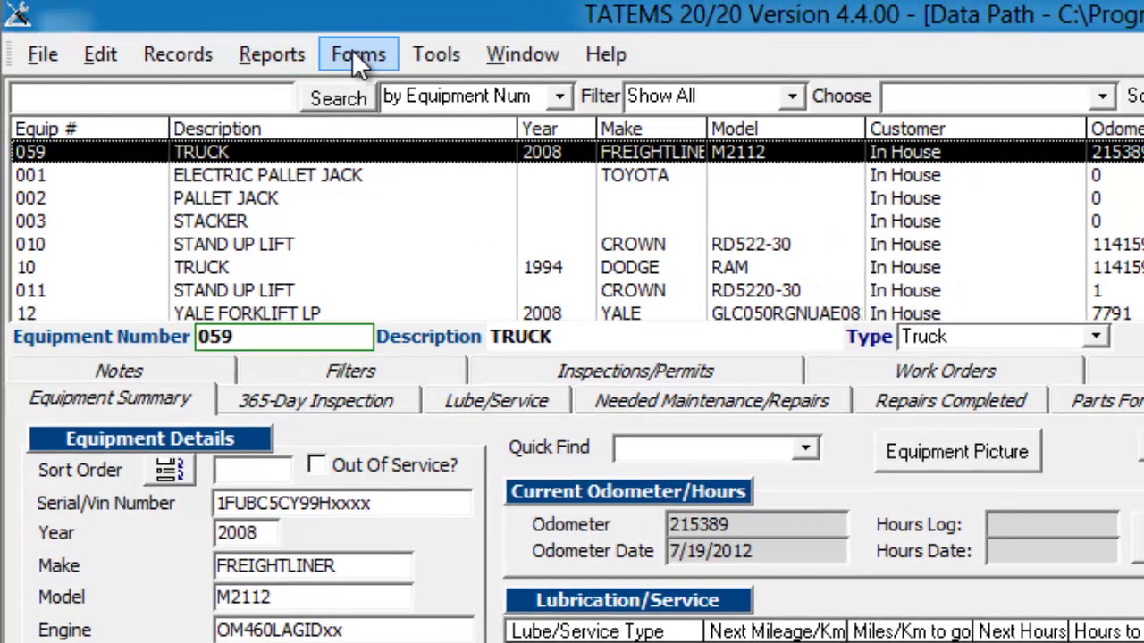
- Preview the Unit Information Report for the current equipment, look through its pages, and close the preview
click(253, 59)
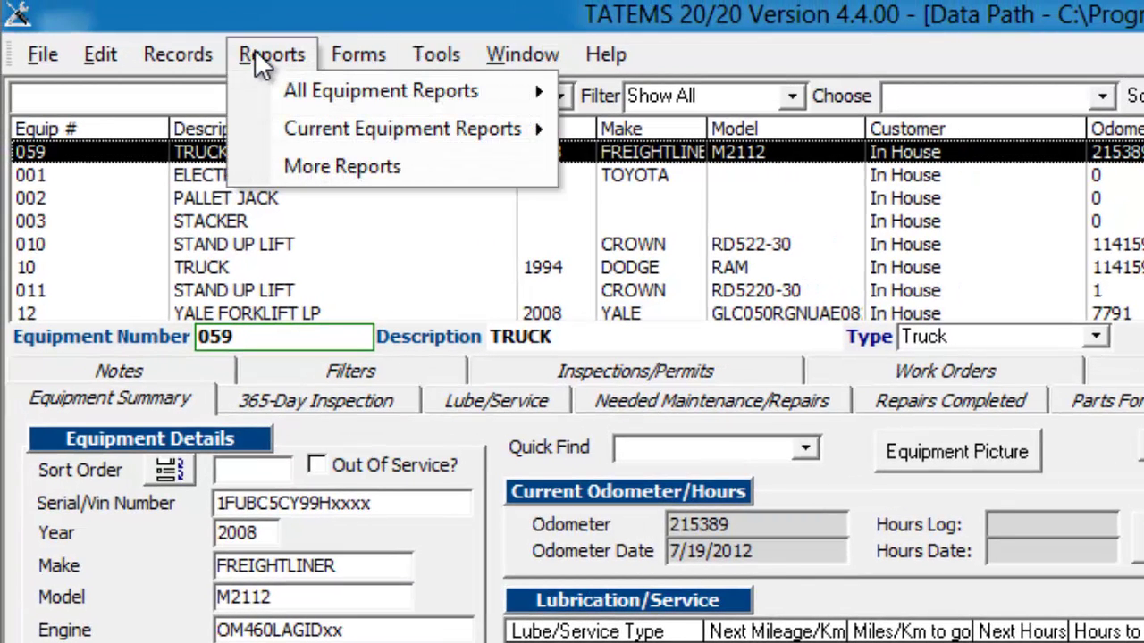
mouse_move(310, 129)
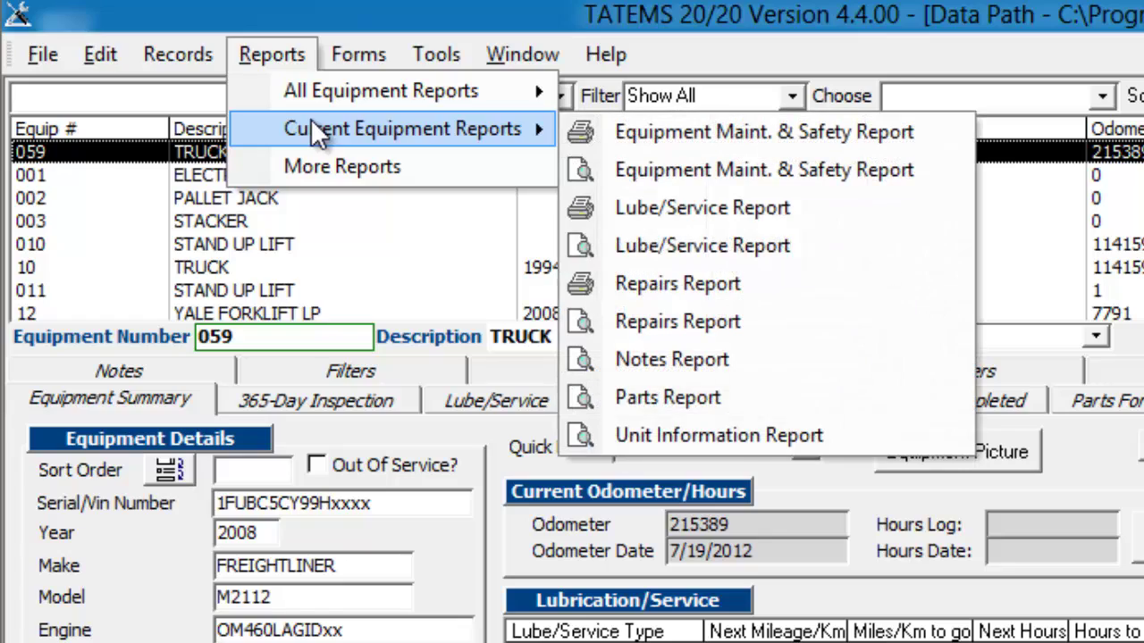
click(718, 436)
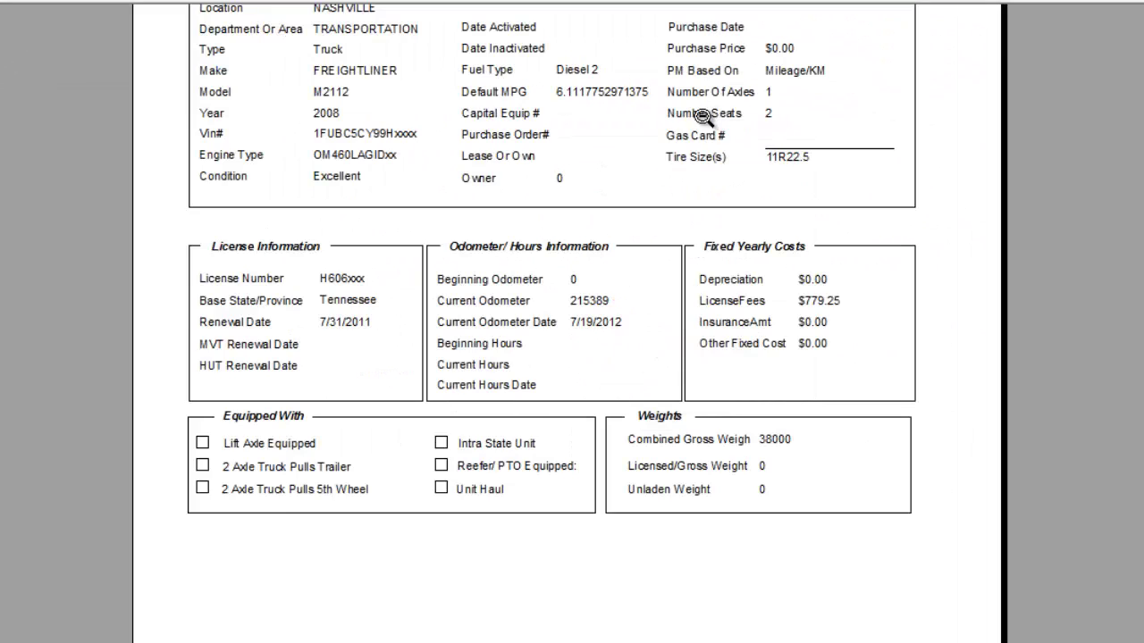
click(708, 117)
click(746, 38)
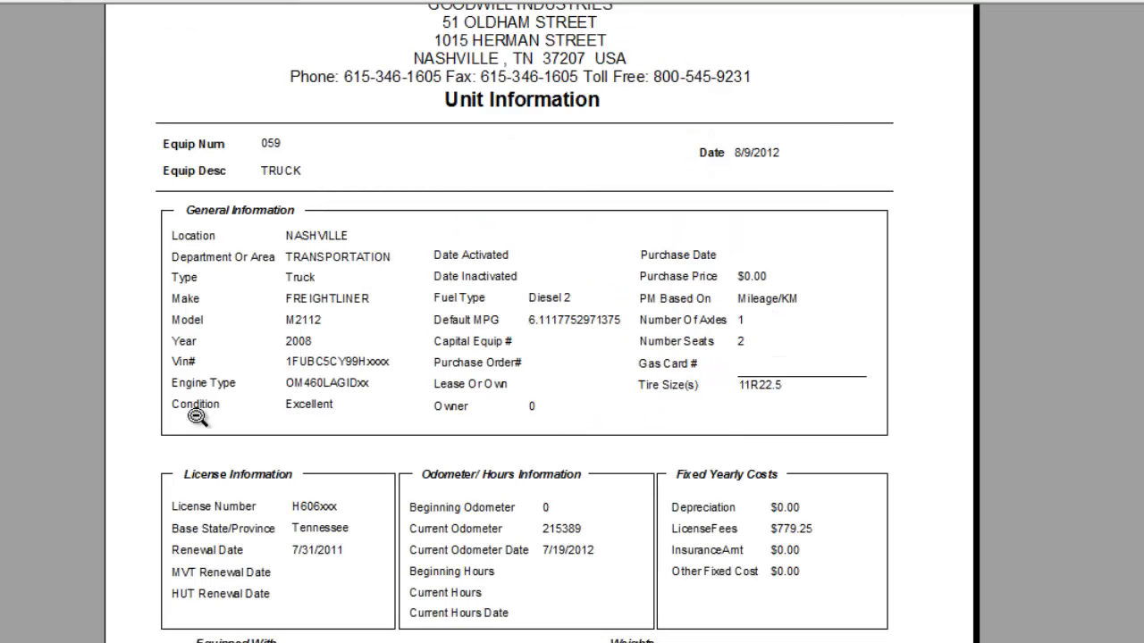
scroll(536, 357, down, 2)
click(462, 193)
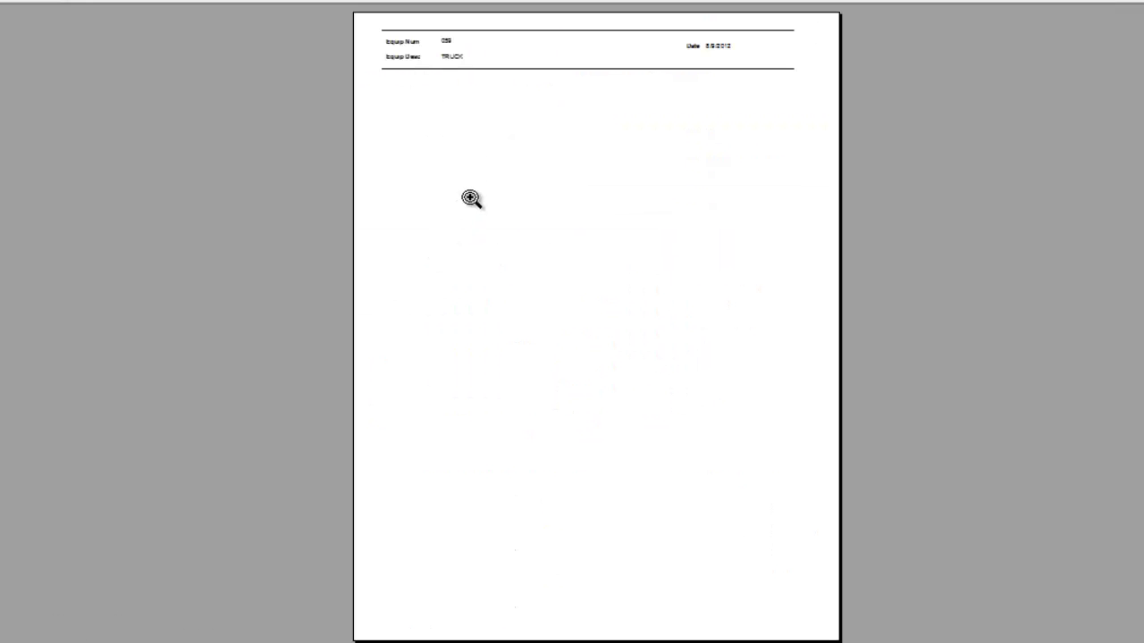
click(462, 2)
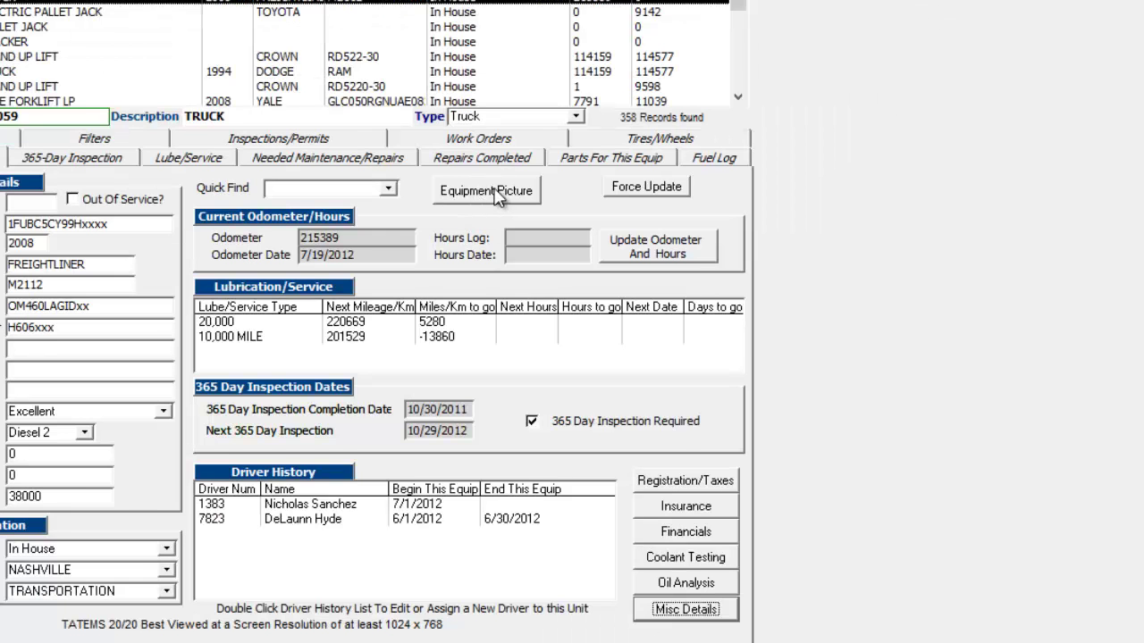
- Open the equipment picture form for 059, browse for an image file without choosing one, and close the form
click(488, 196)
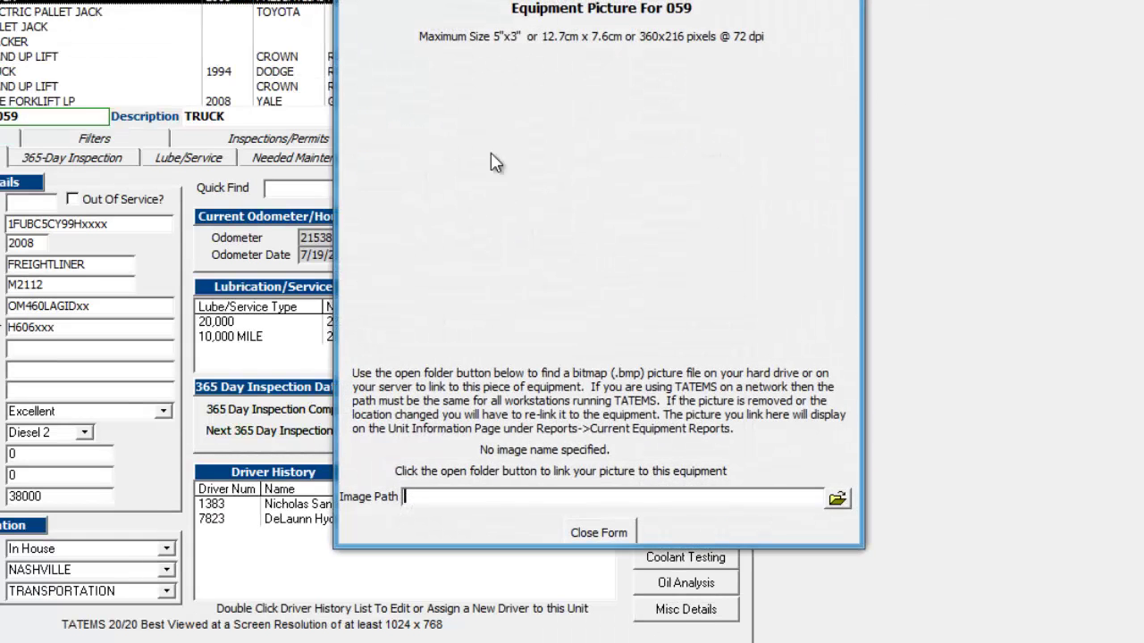
click(837, 499)
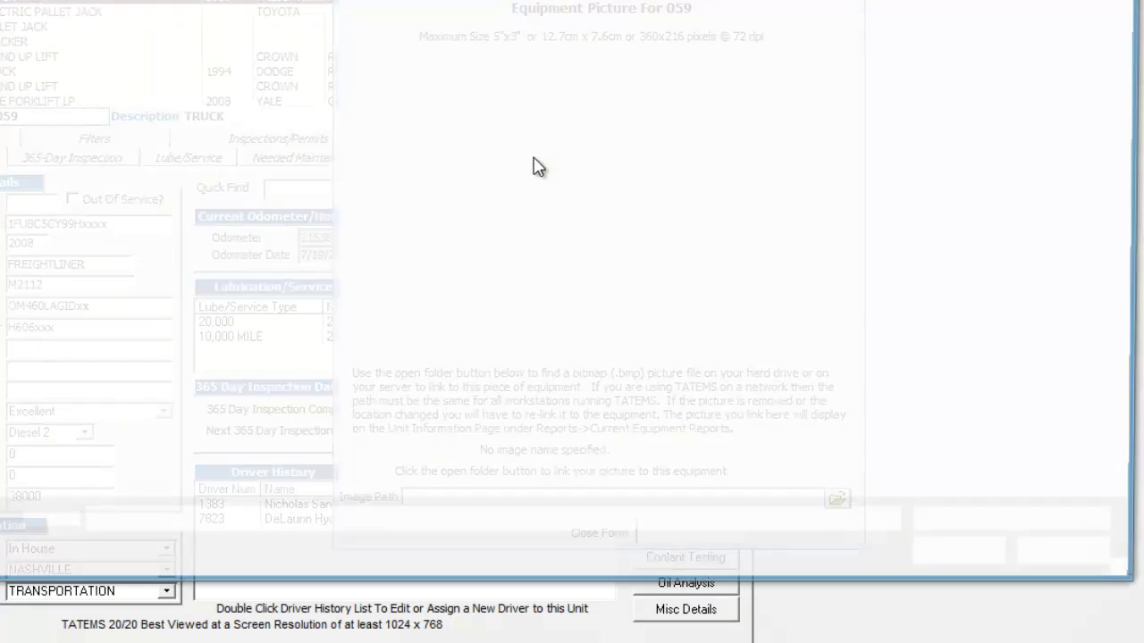
click(1081, 561)
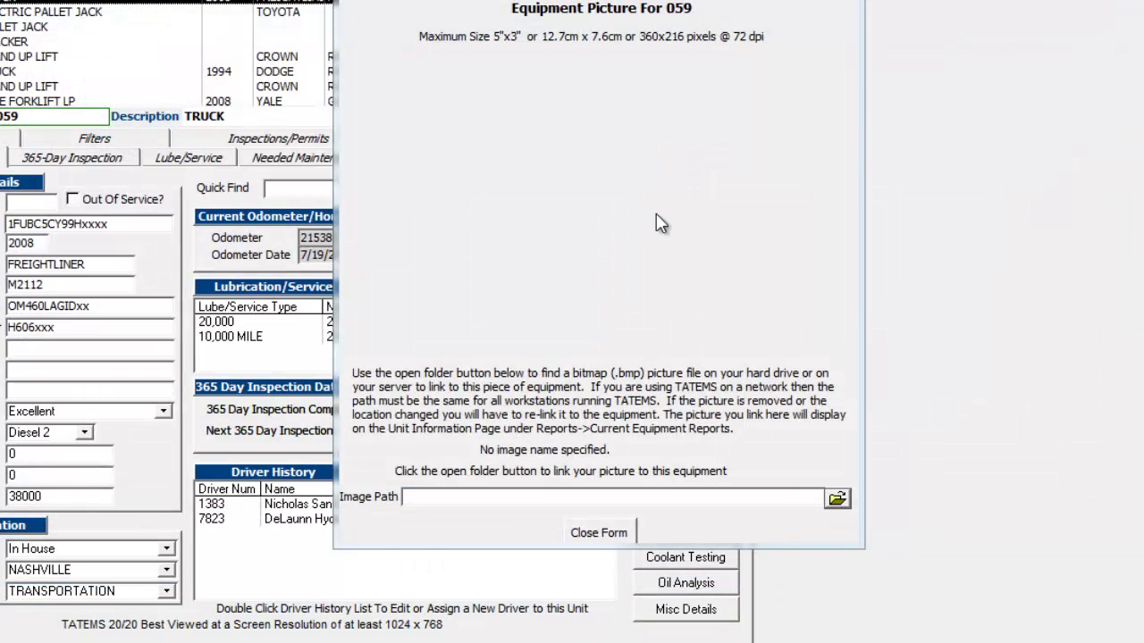
click(592, 526)
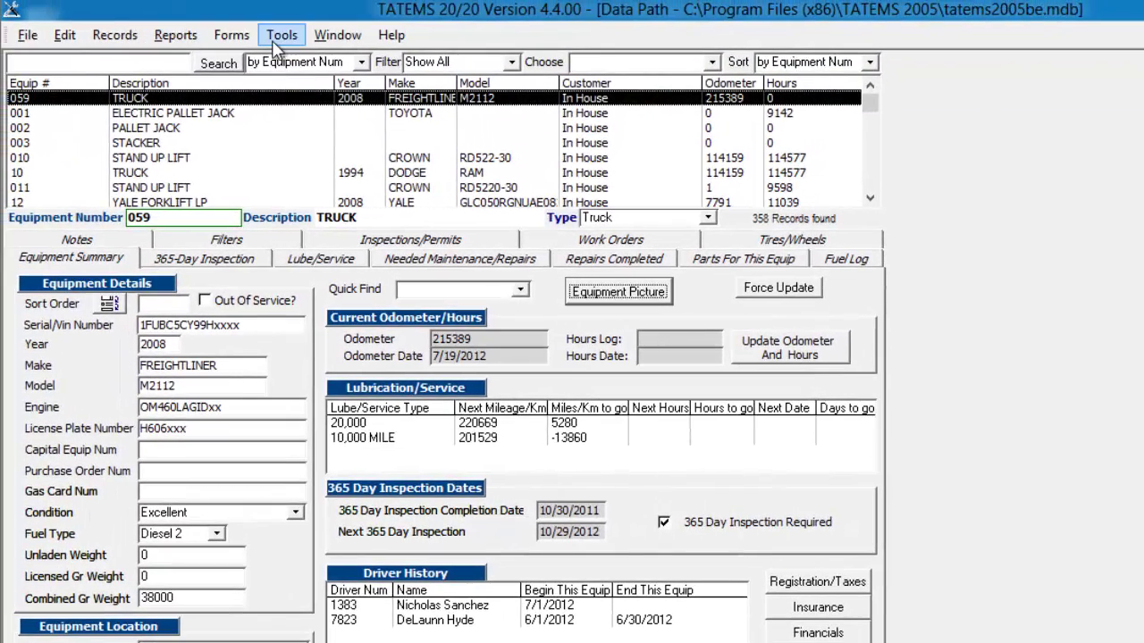
- View the networking settings with the path of the data file and close them
click(272, 41)
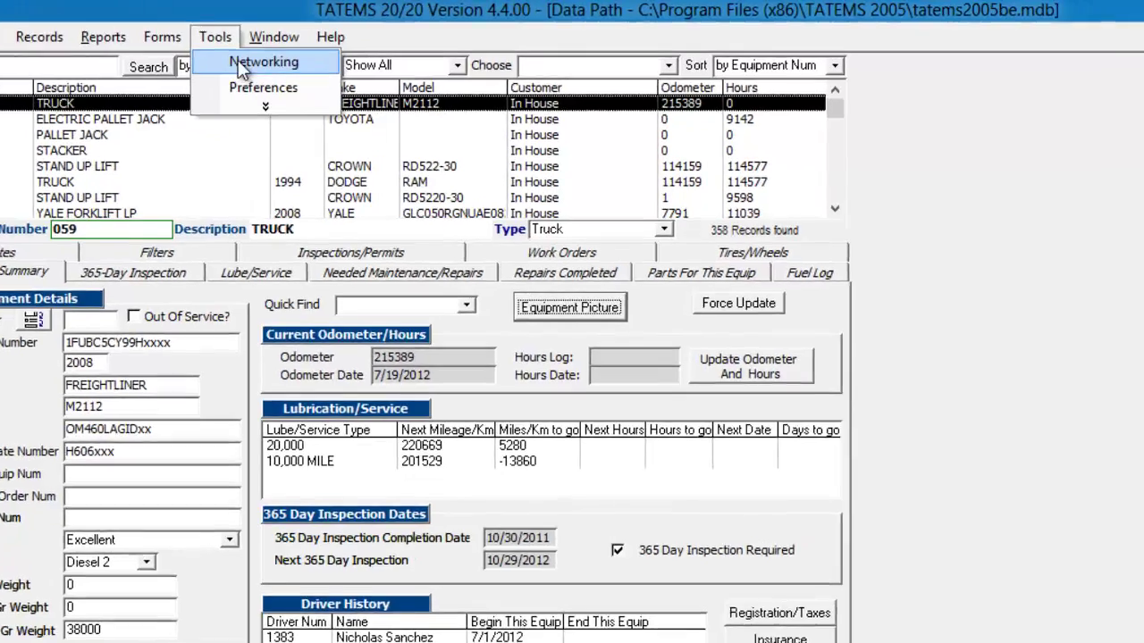
click(239, 63)
click(876, 336)
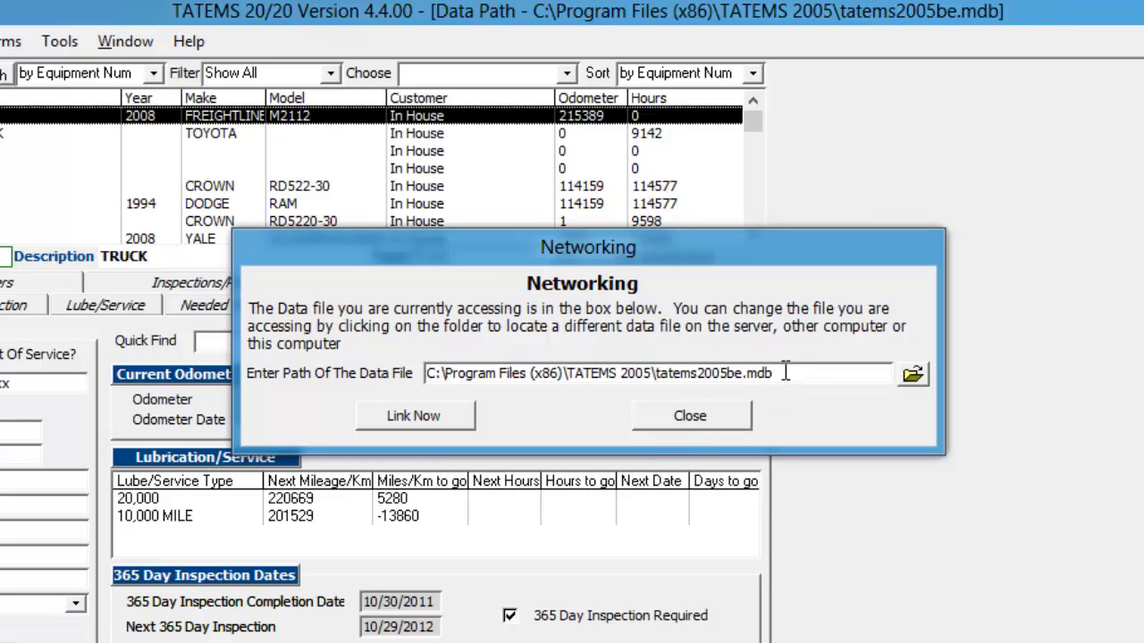
click(695, 411)
- Review the miscellaneous, billing terms, and work orders/invoices user preferences, then close them
click(66, 43)
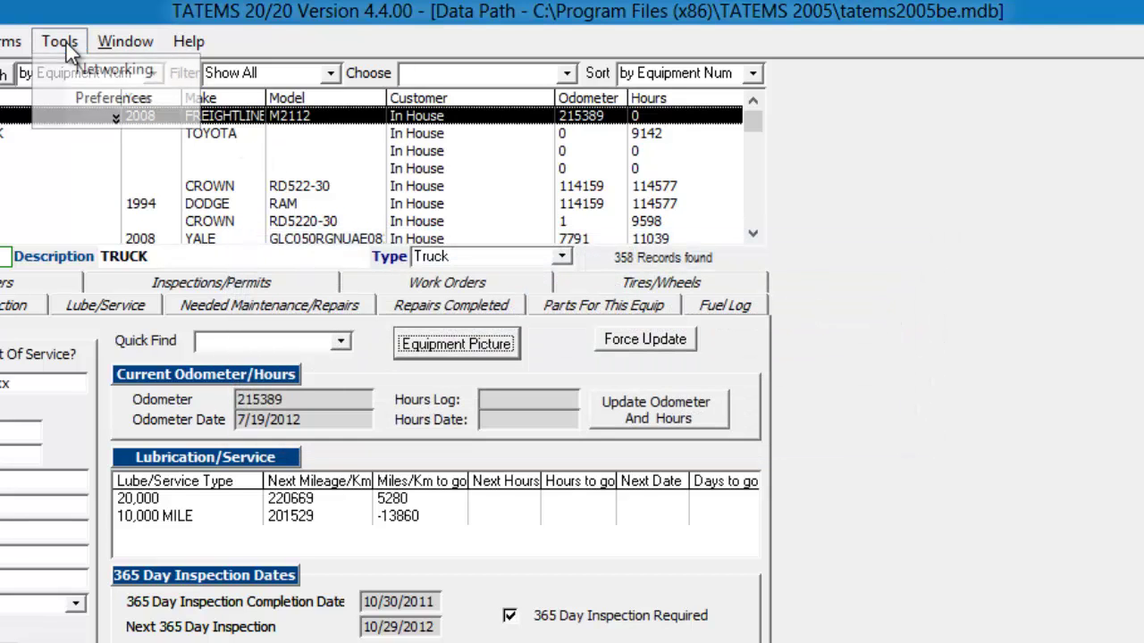
click(82, 102)
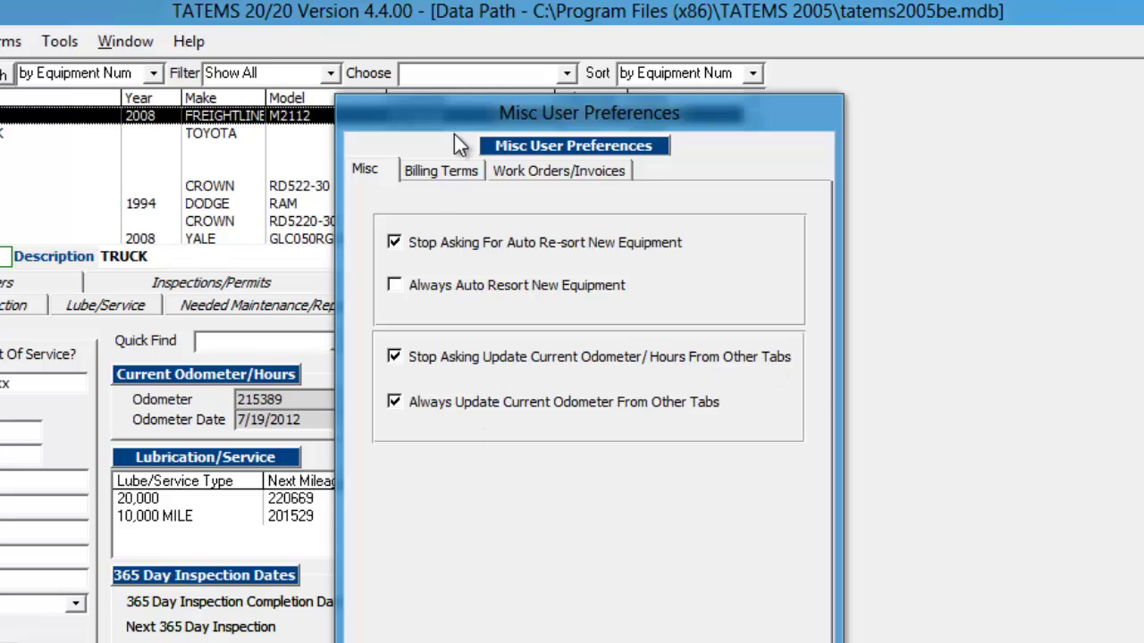
click(432, 174)
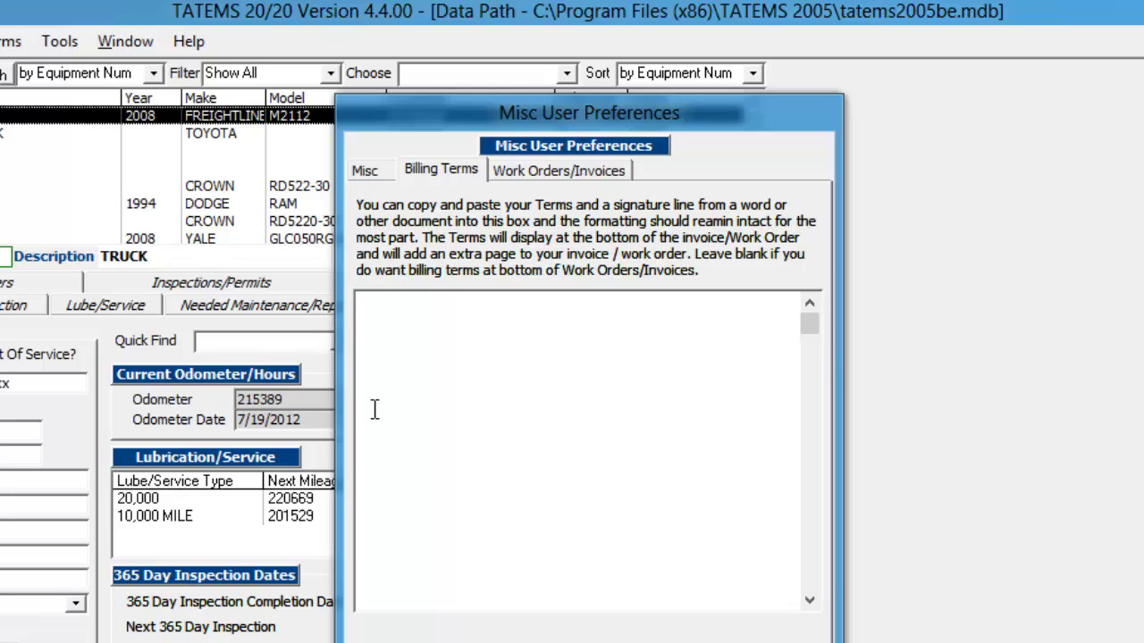
click(547, 173)
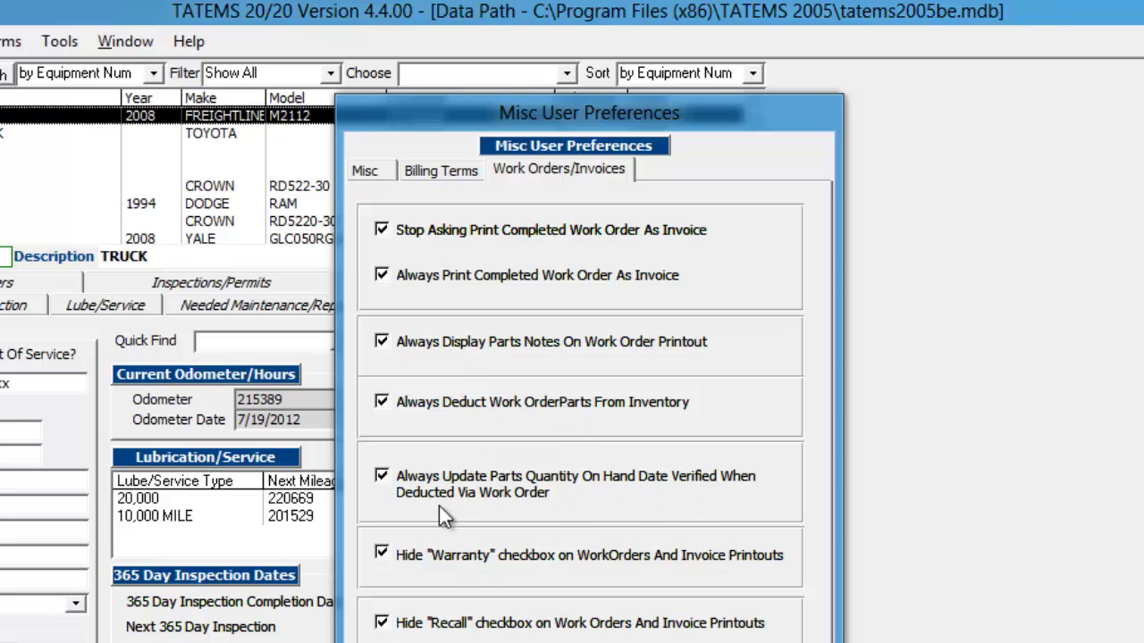
key(Escape)
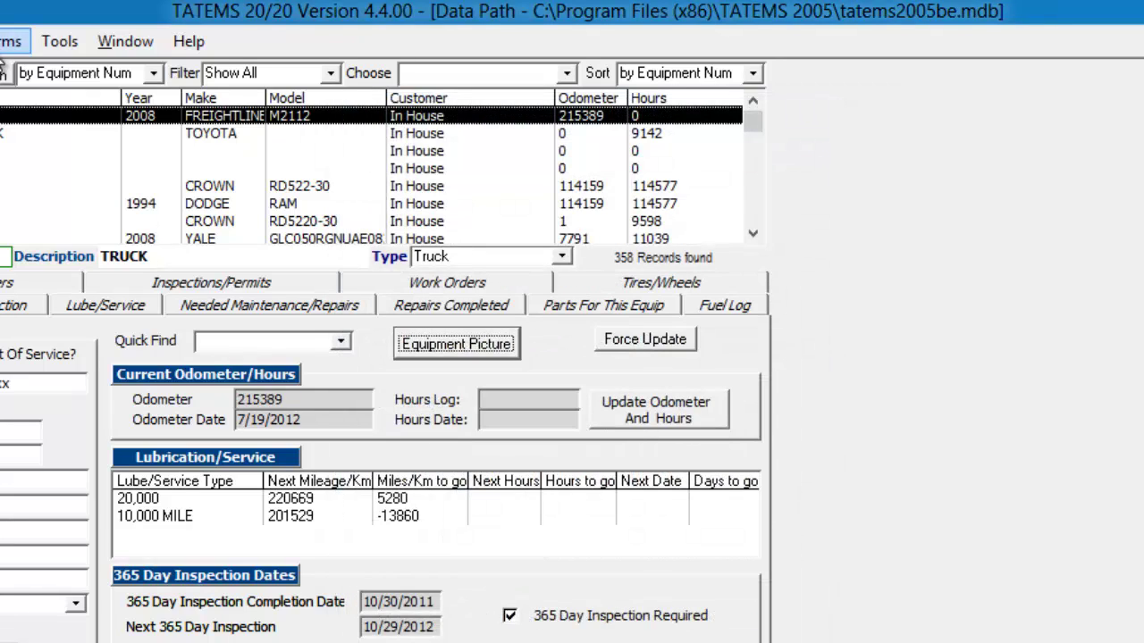
- Open the personnel form, move it aside to view the personnel list and fields, and close it
click(9, 42)
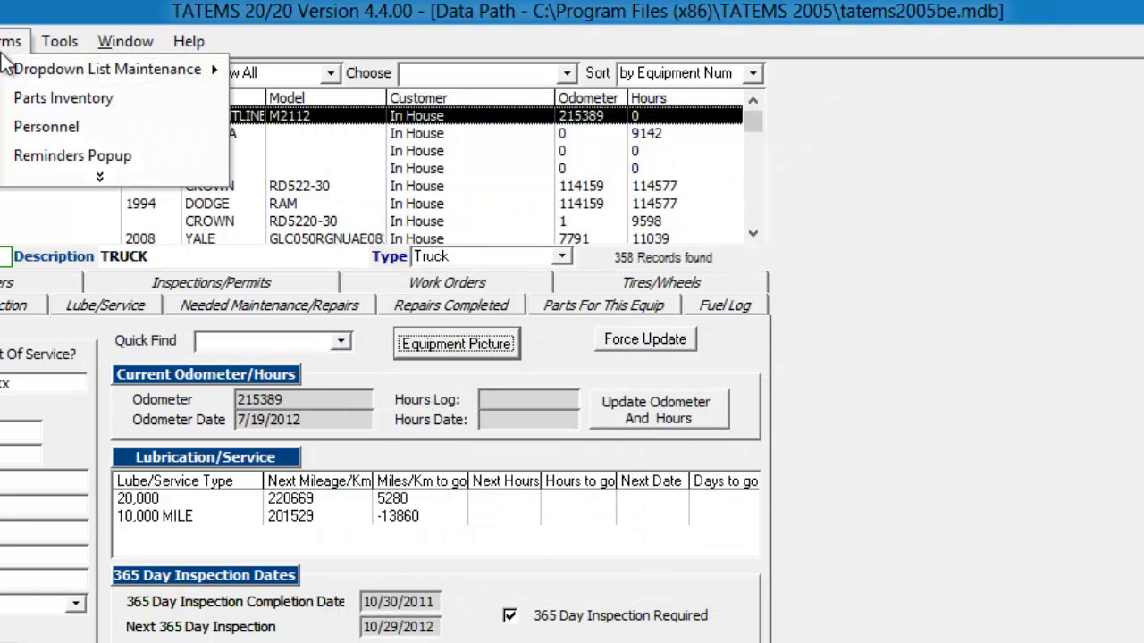
click(36, 127)
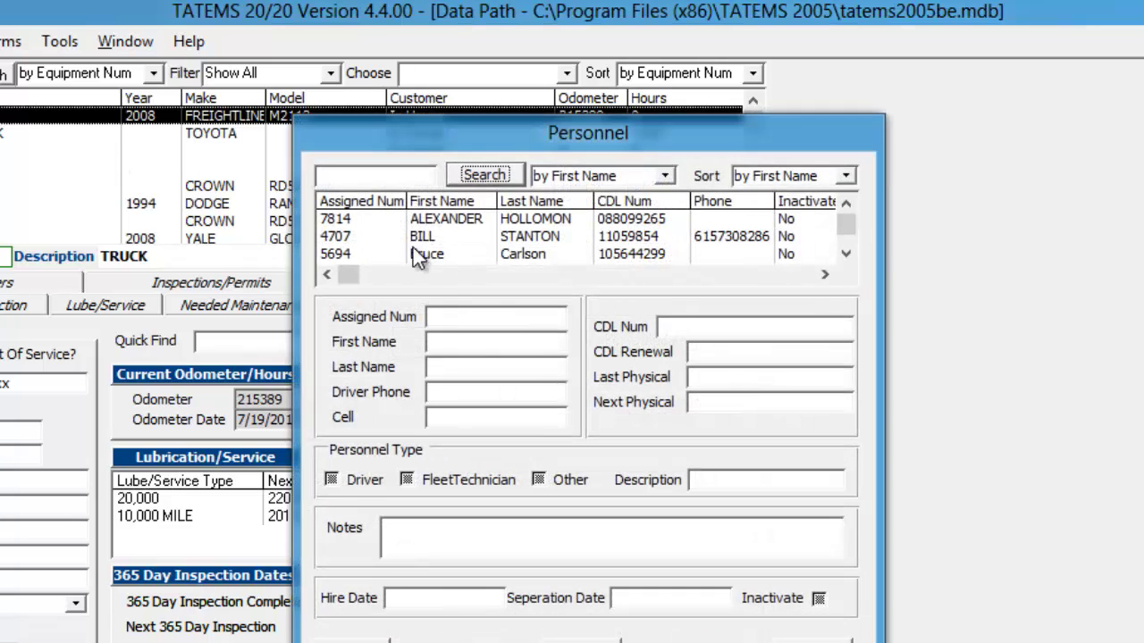
drag(551, 141, 376, 144)
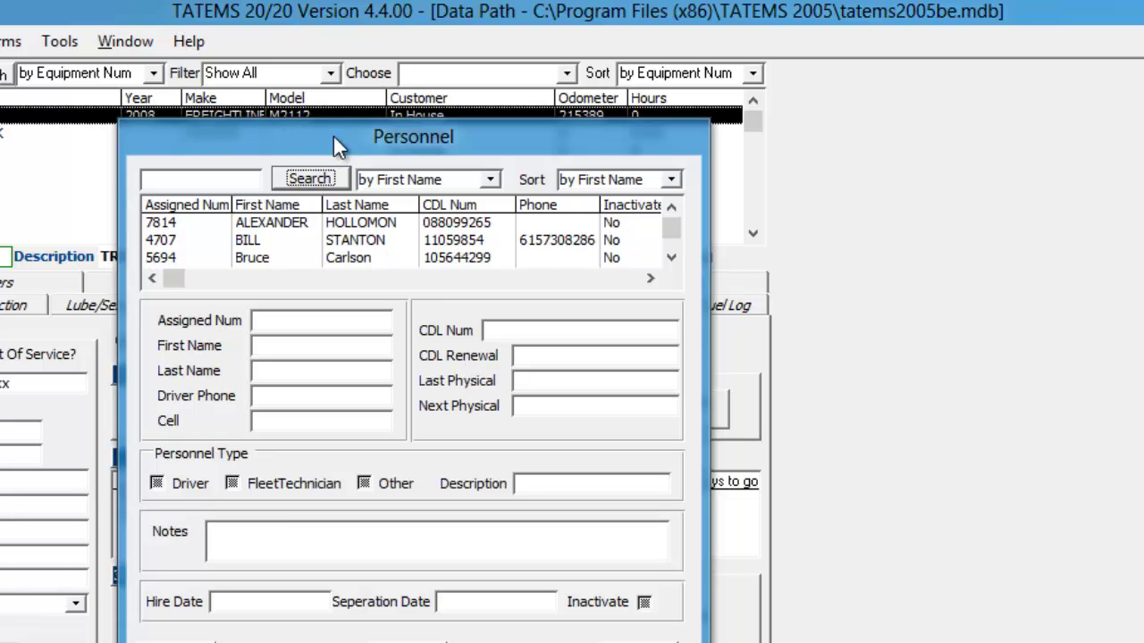
click(590, 639)
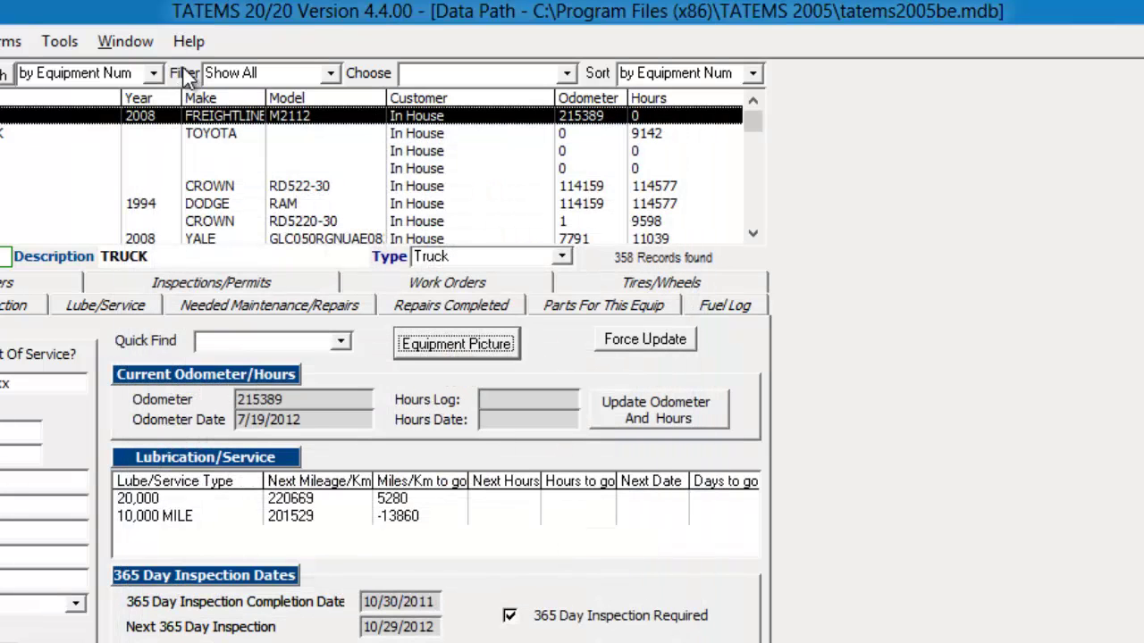
- Open the lube/service types list, review the name and mileage interval of the 10,000 MILE entry, and close it
click(10, 41)
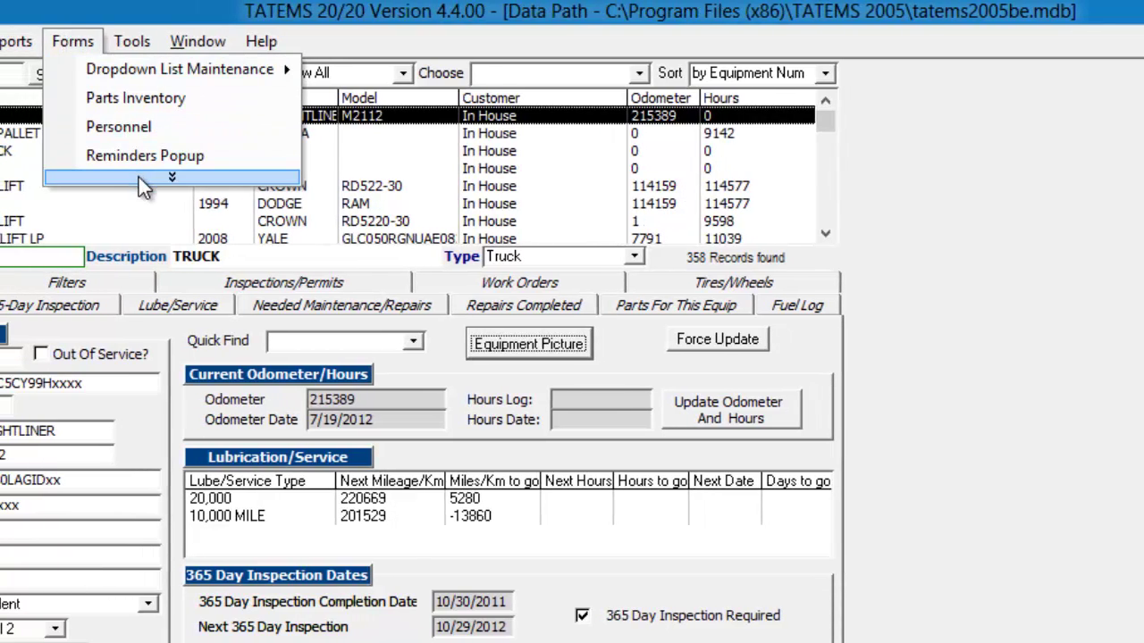
click(138, 177)
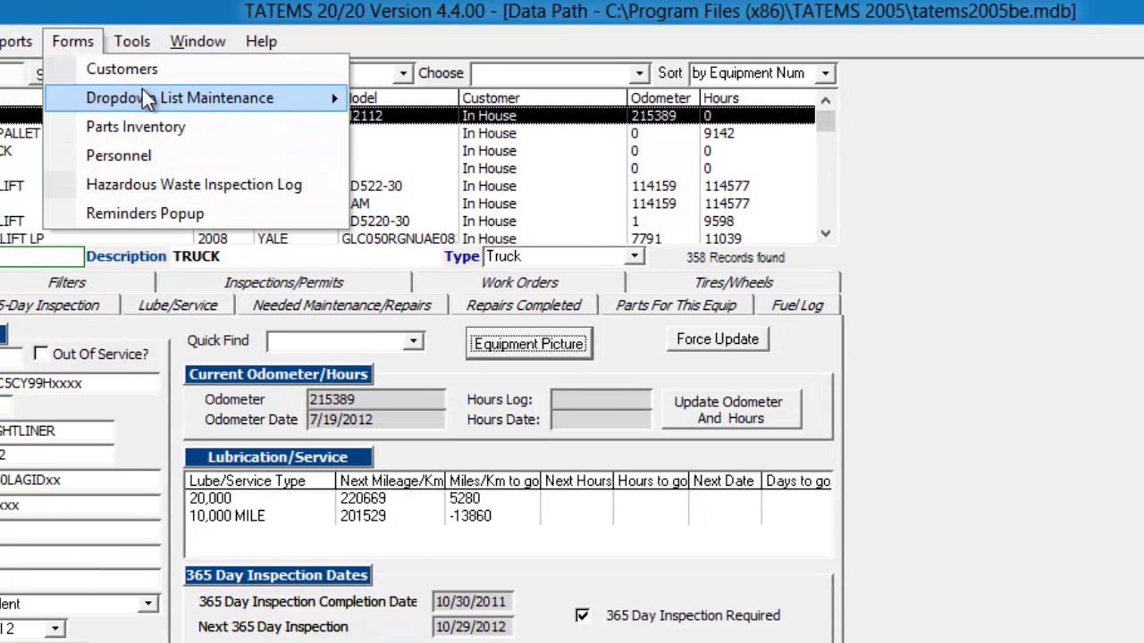
mouse_move(146, 102)
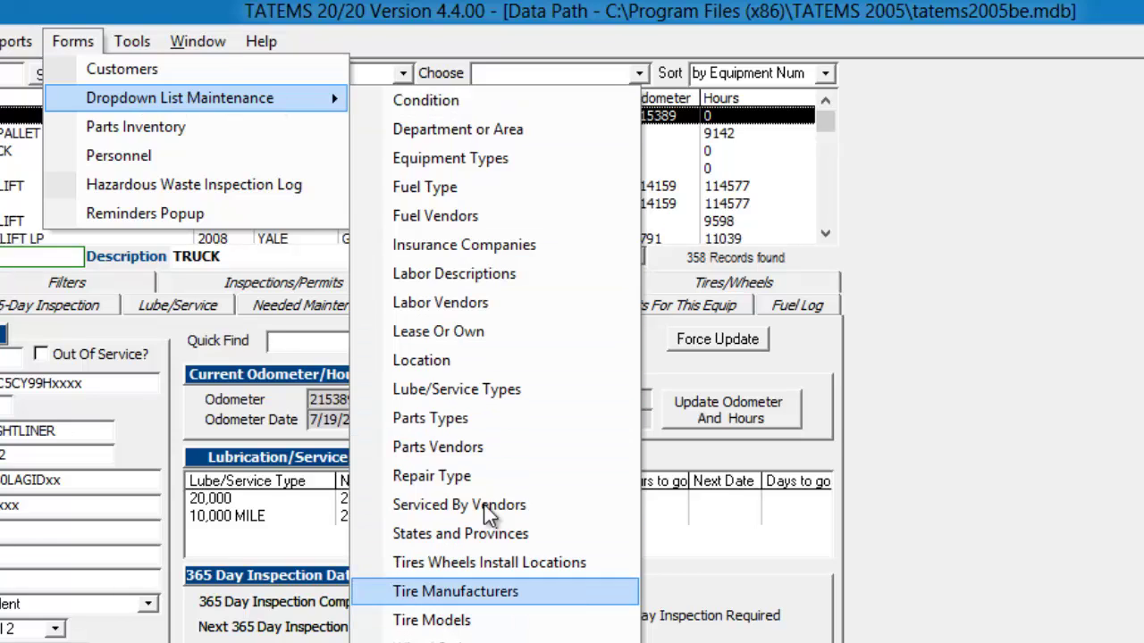
click(482, 390)
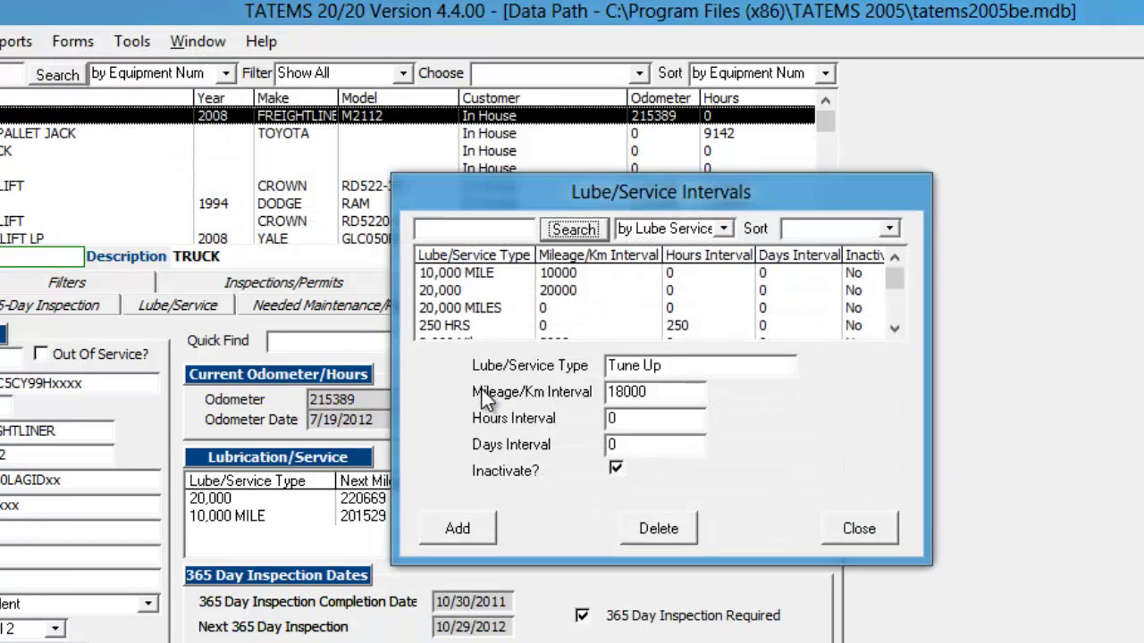
click(458, 272)
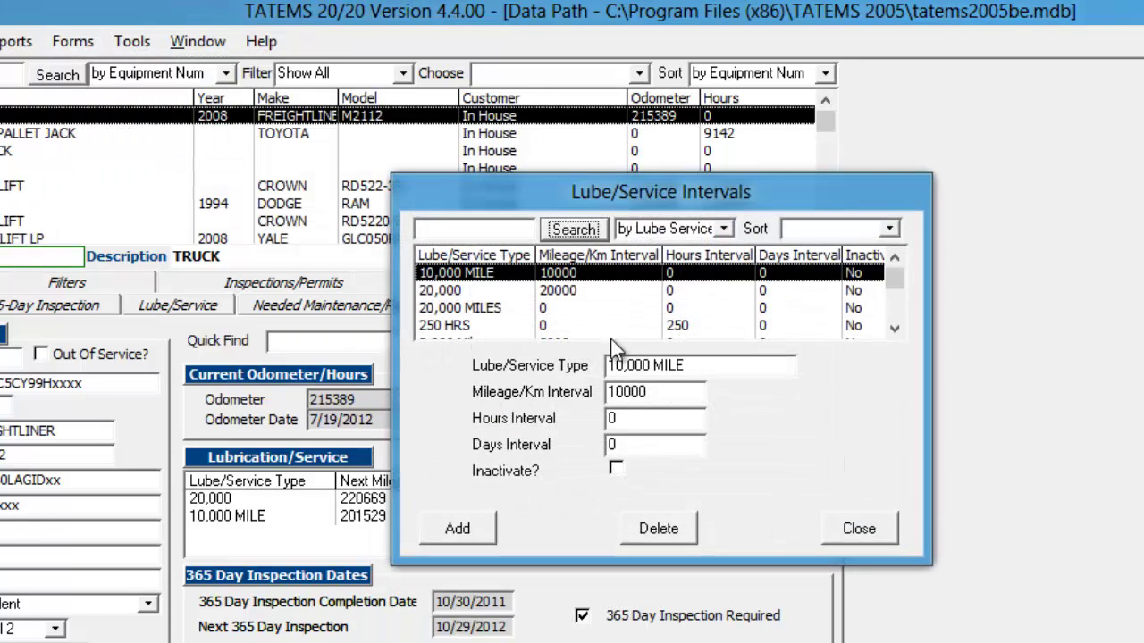
drag(612, 391, 655, 399)
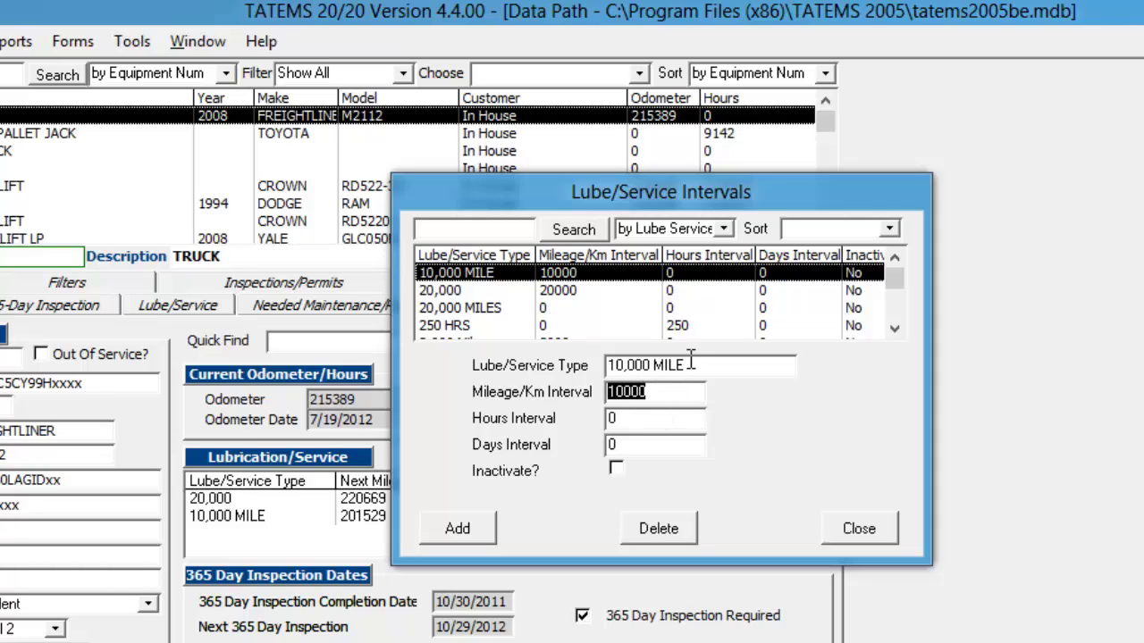
drag(690, 365, 592, 366)
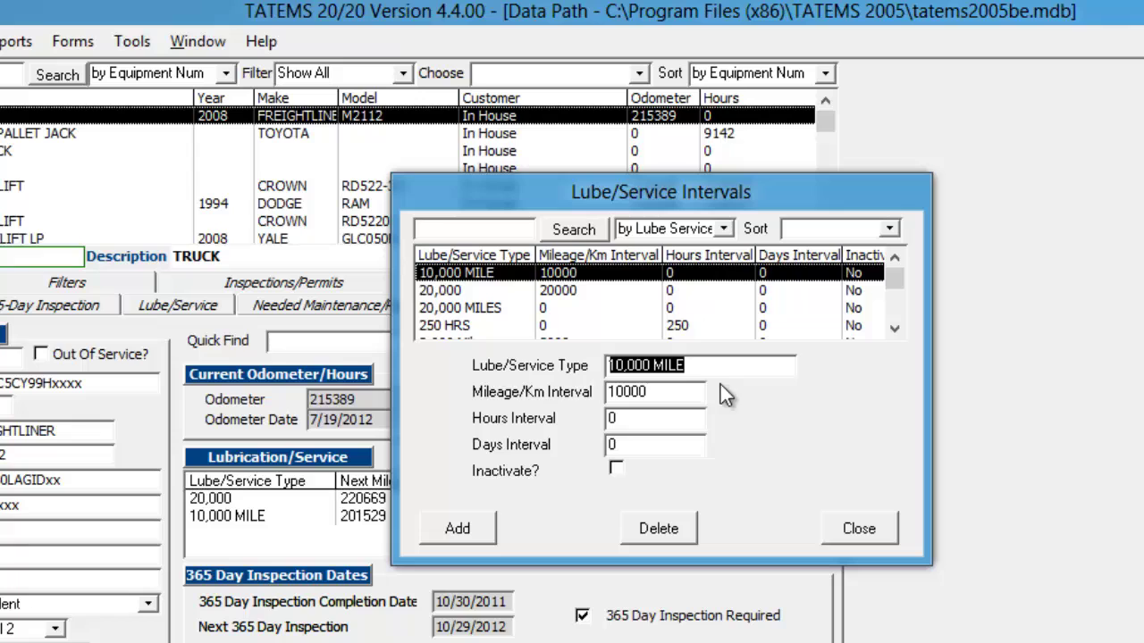
click(858, 535)
- Use Simplify TATEMS to hide the Filters and Tires/Wheels equipment tabs
click(125, 40)
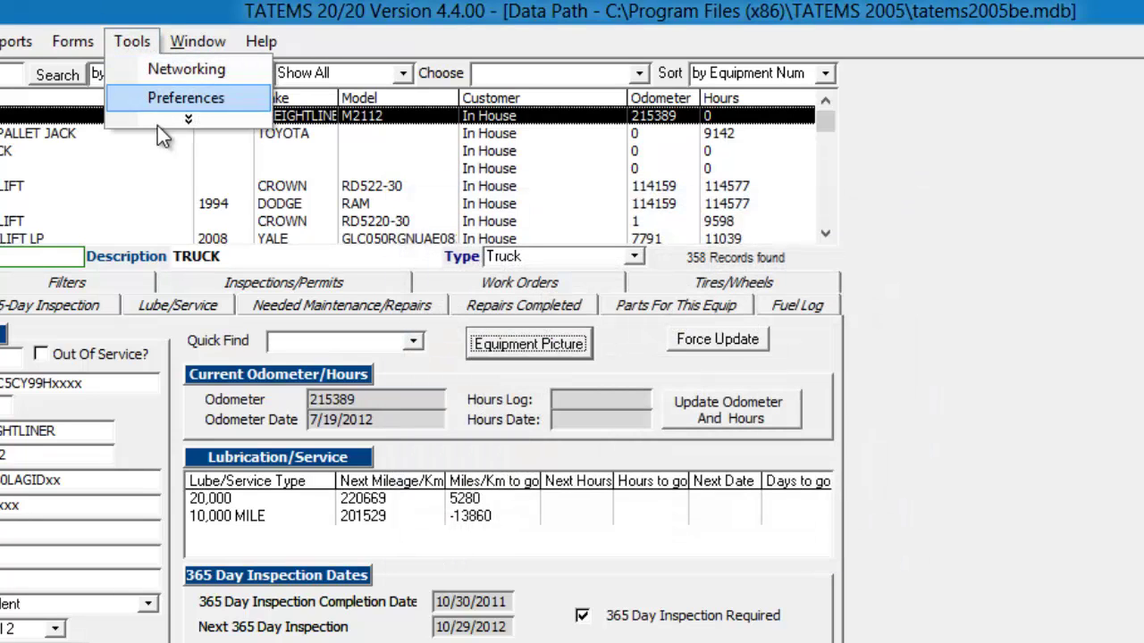
mouse_move(160, 122)
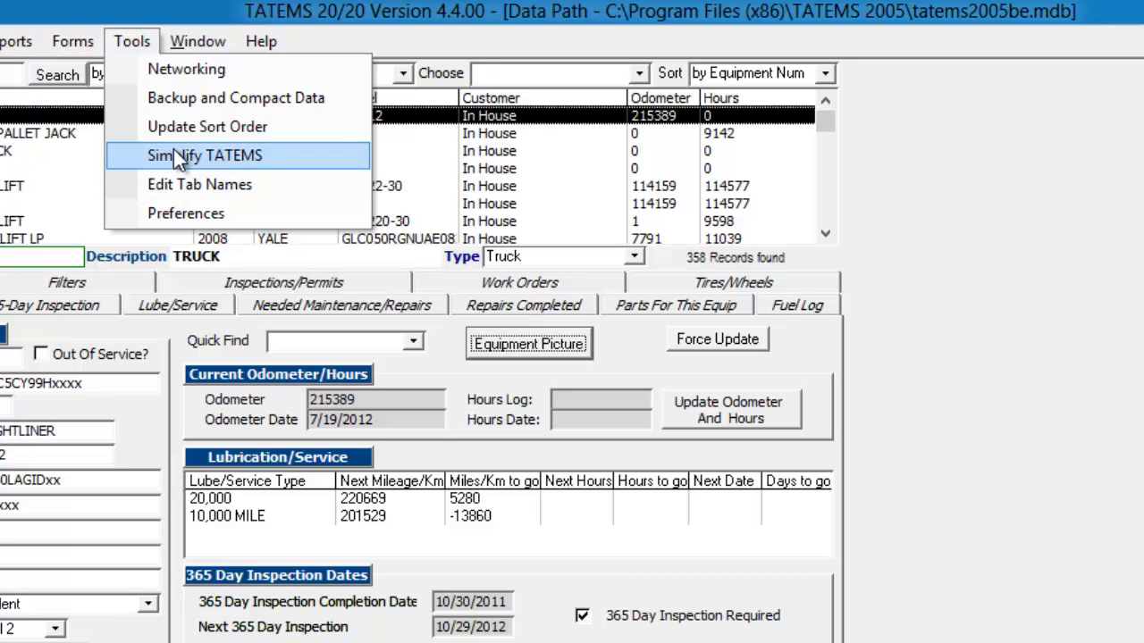
click(173, 155)
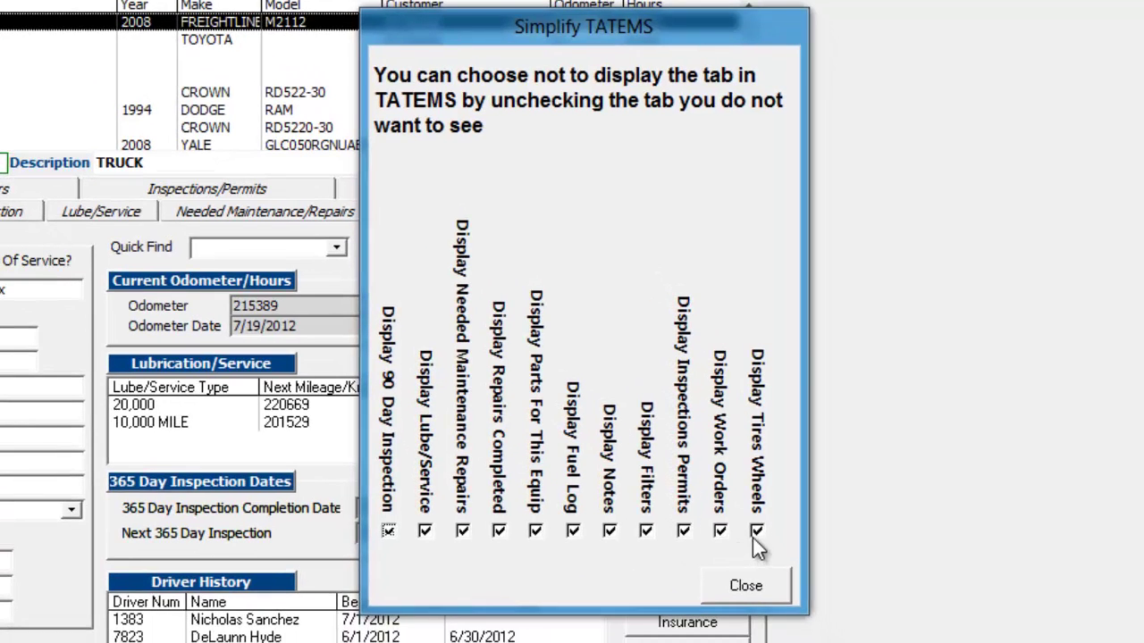
click(648, 534)
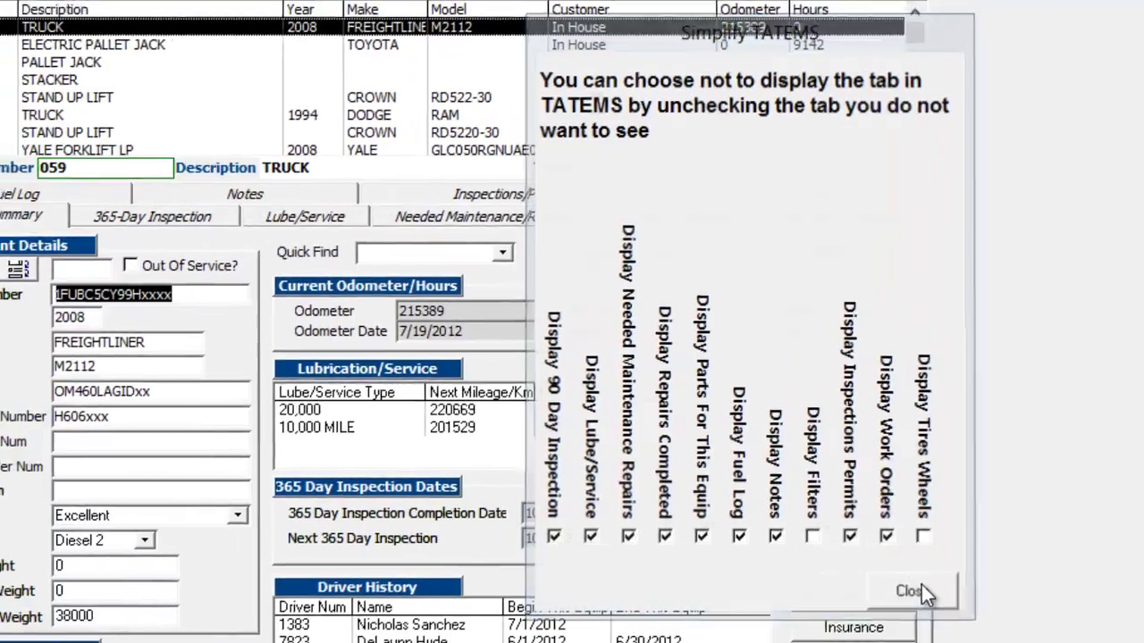
click(784, 583)
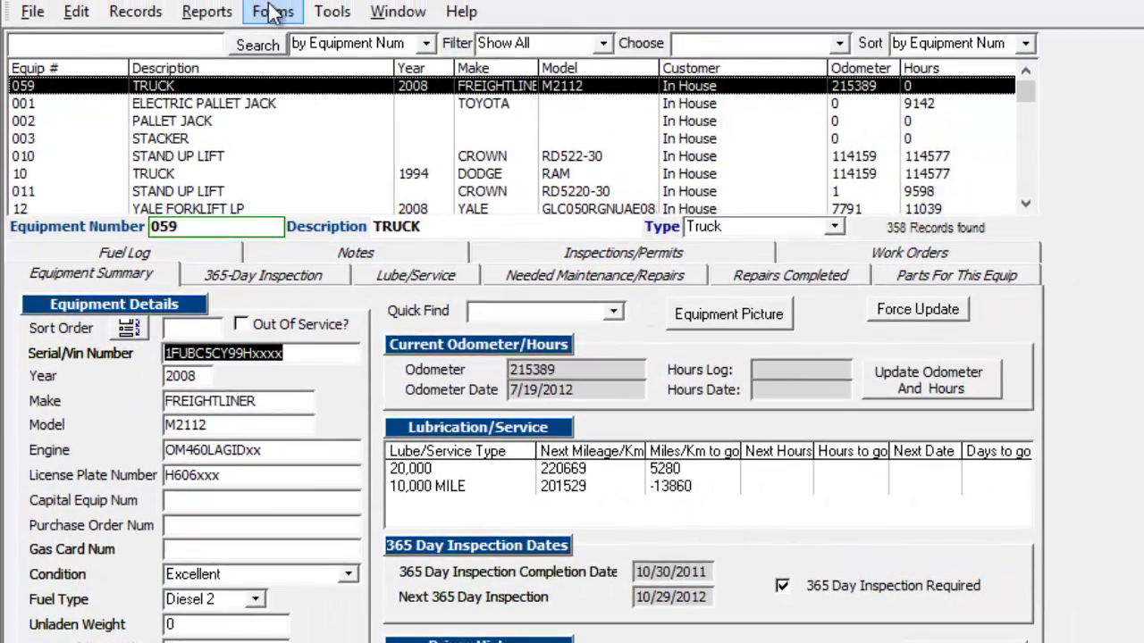
- Use Simplify TATEMS to hide the other optional equipment tabs except Notes, and check the Notes and Equipment Summary pages
click(332, 11)
click(380, 76)
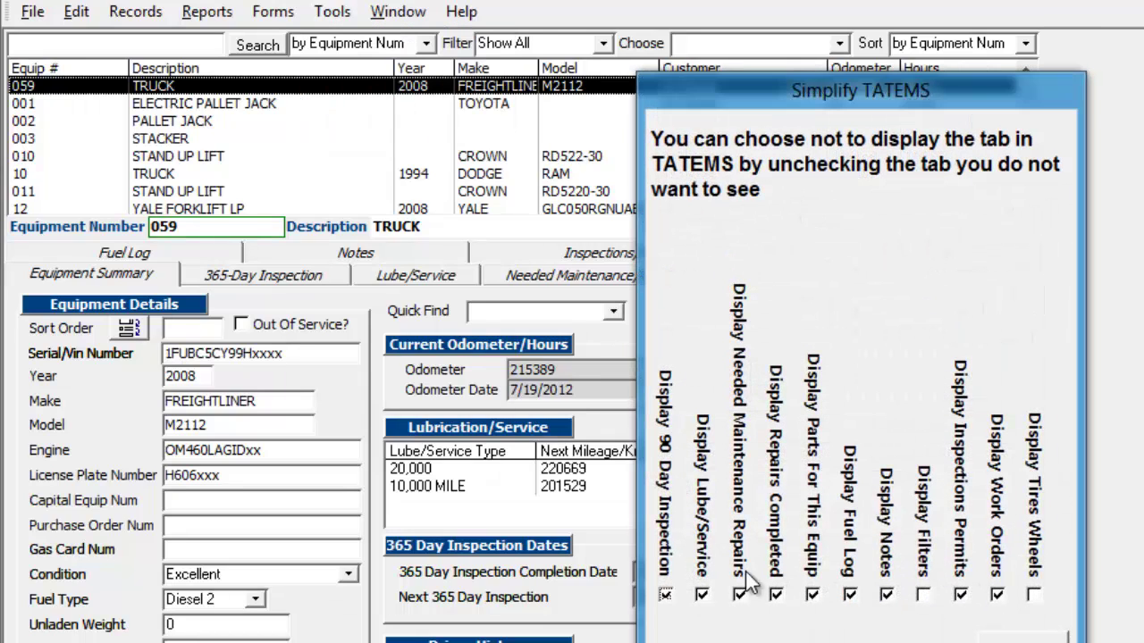
click(958, 594)
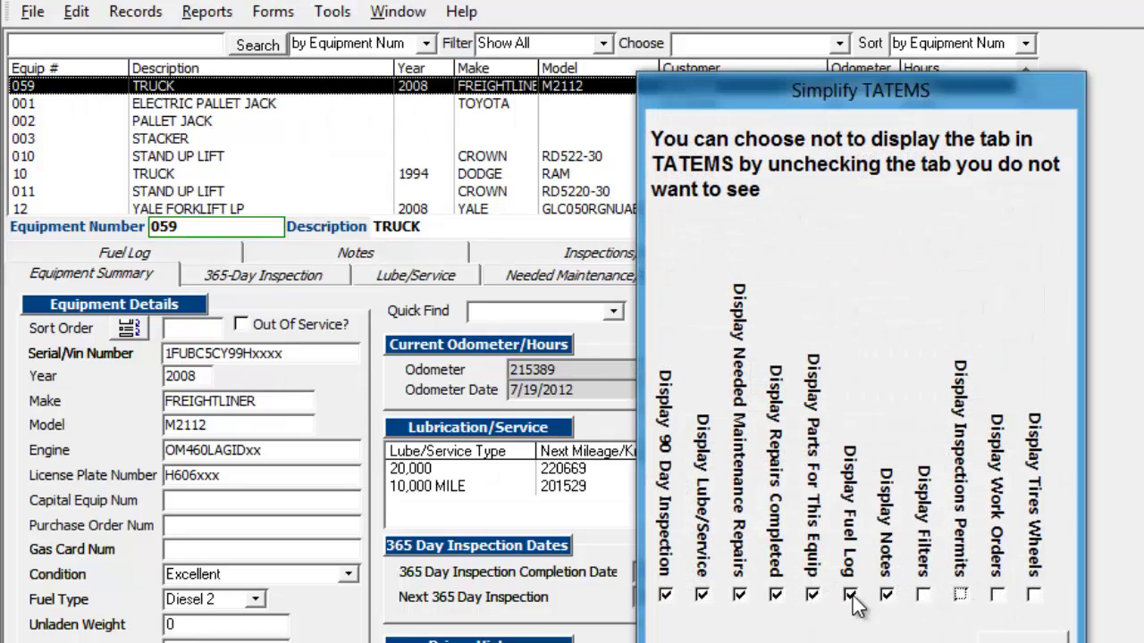
click(776, 594)
click(739, 595)
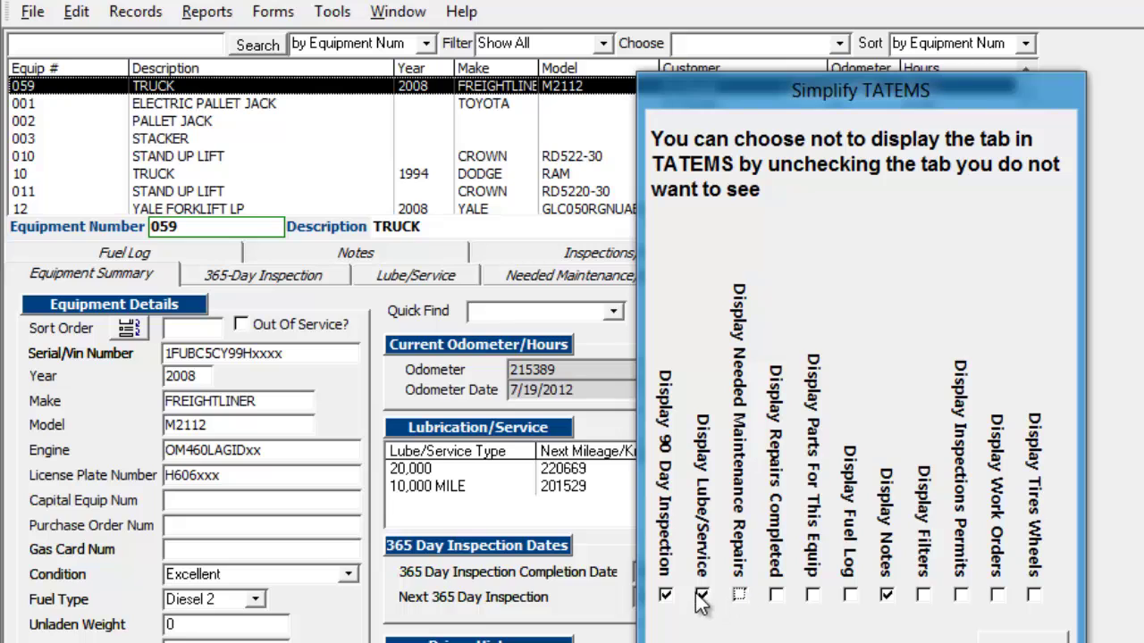
click(702, 594)
click(664, 594)
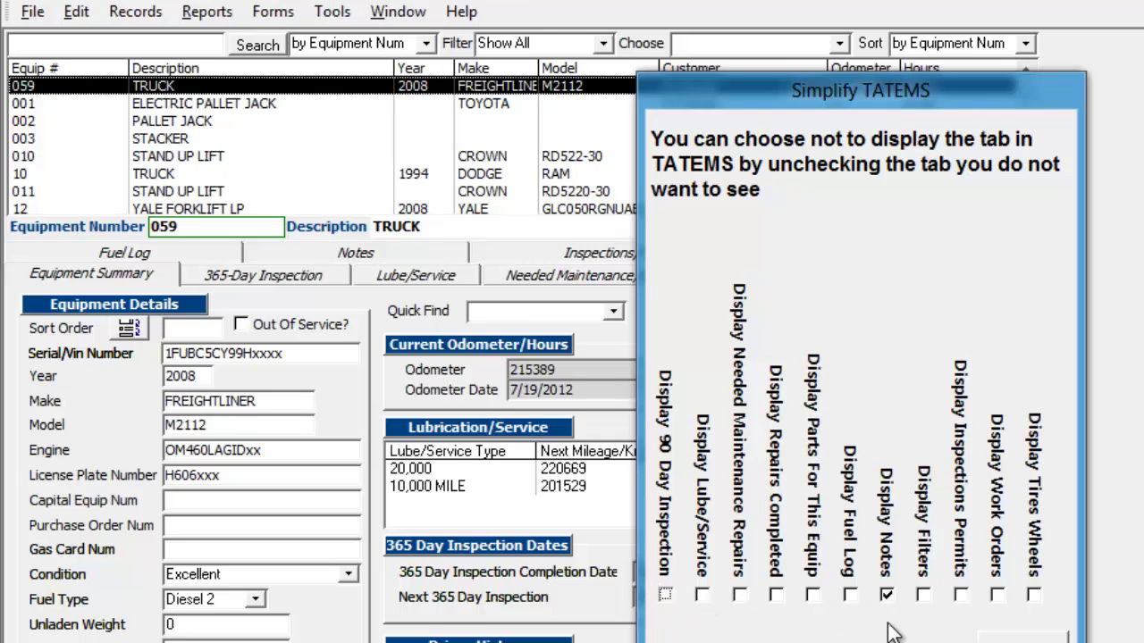
click(1014, 640)
click(163, 249)
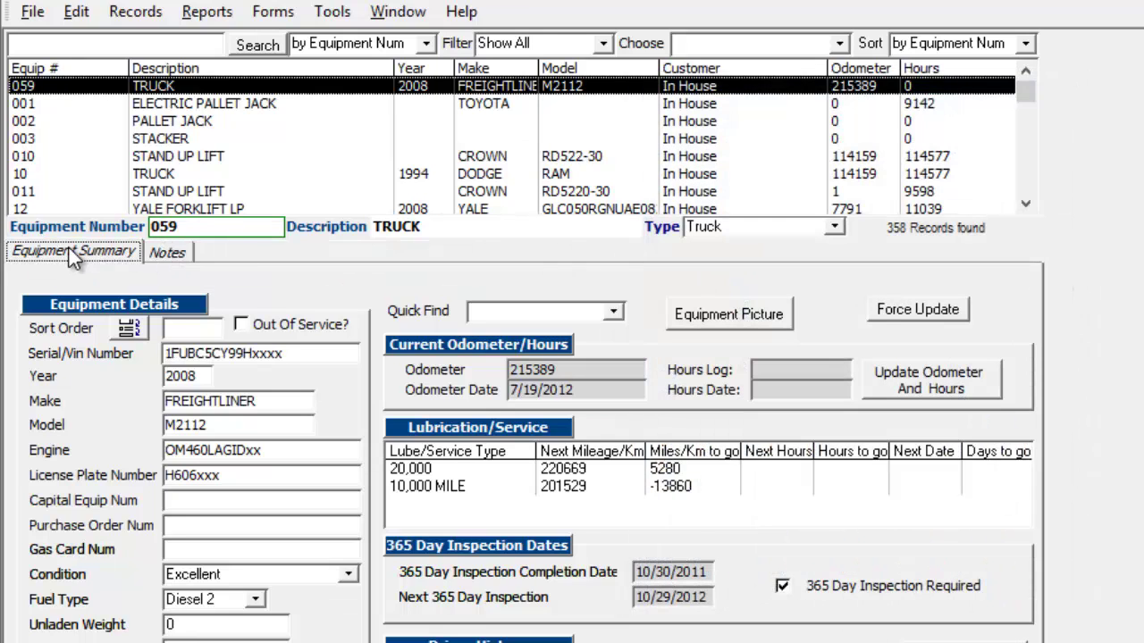
click(90, 255)
- Restore the display of all hidden equipment tabs in Simplify TATEMS, from 90 Day Inspection through Tires Wheels
click(332, 12)
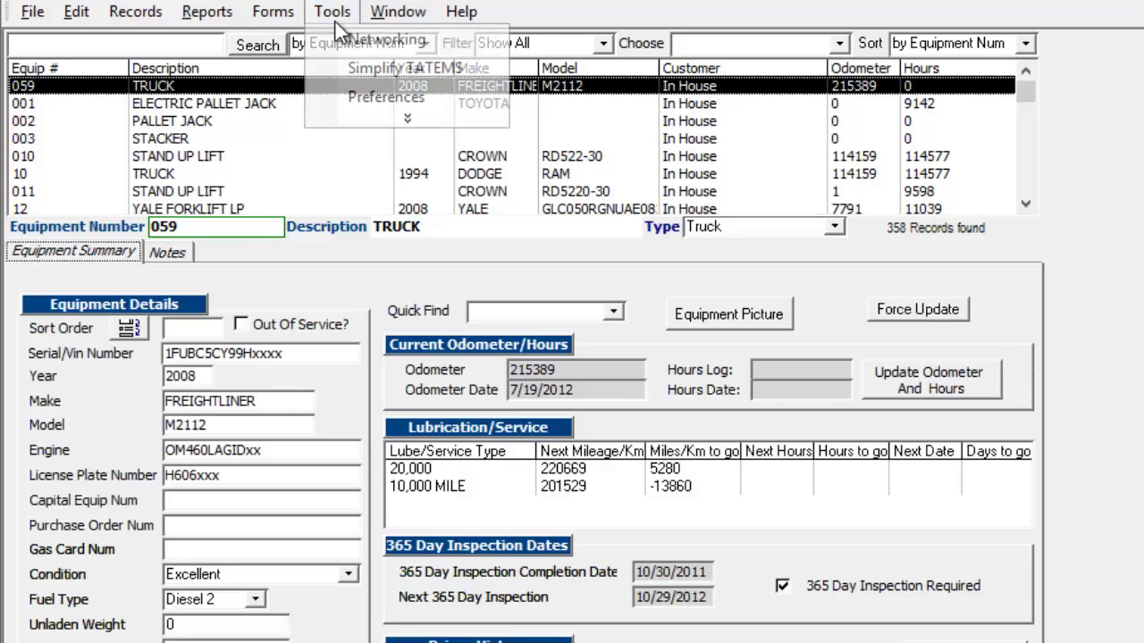
click(362, 72)
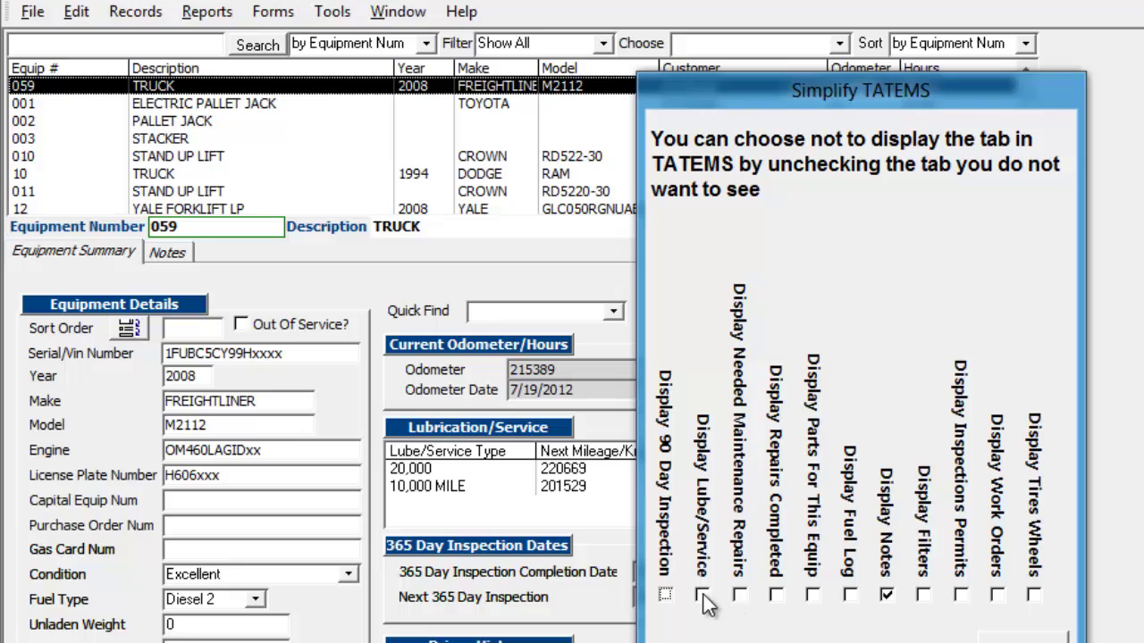
click(702, 595)
click(740, 595)
click(665, 596)
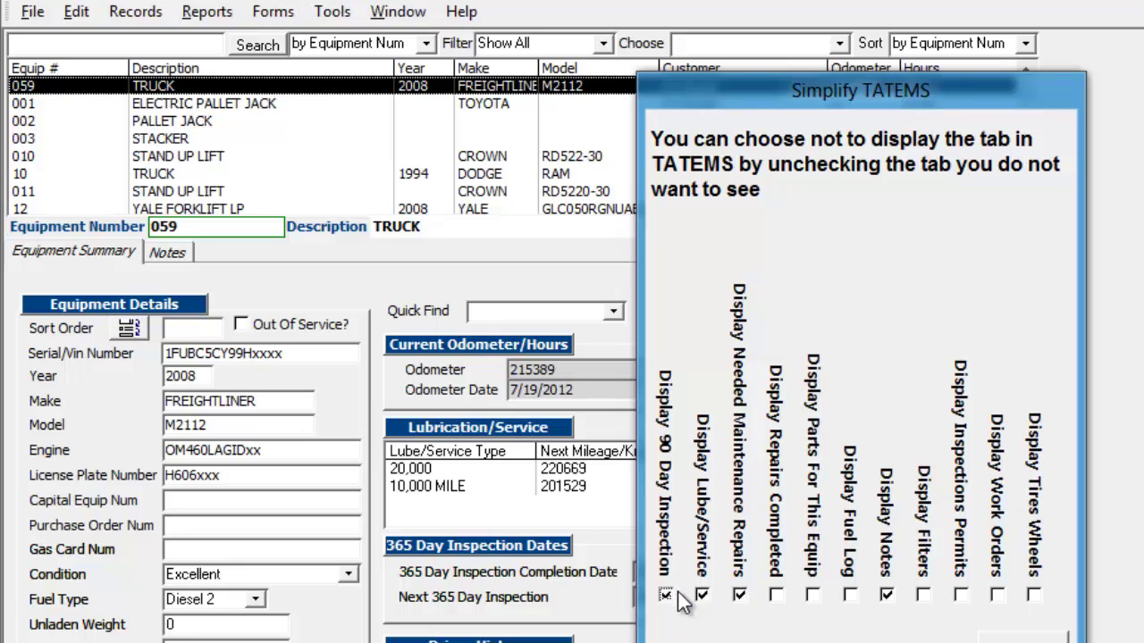
click(774, 597)
click(849, 595)
click(924, 595)
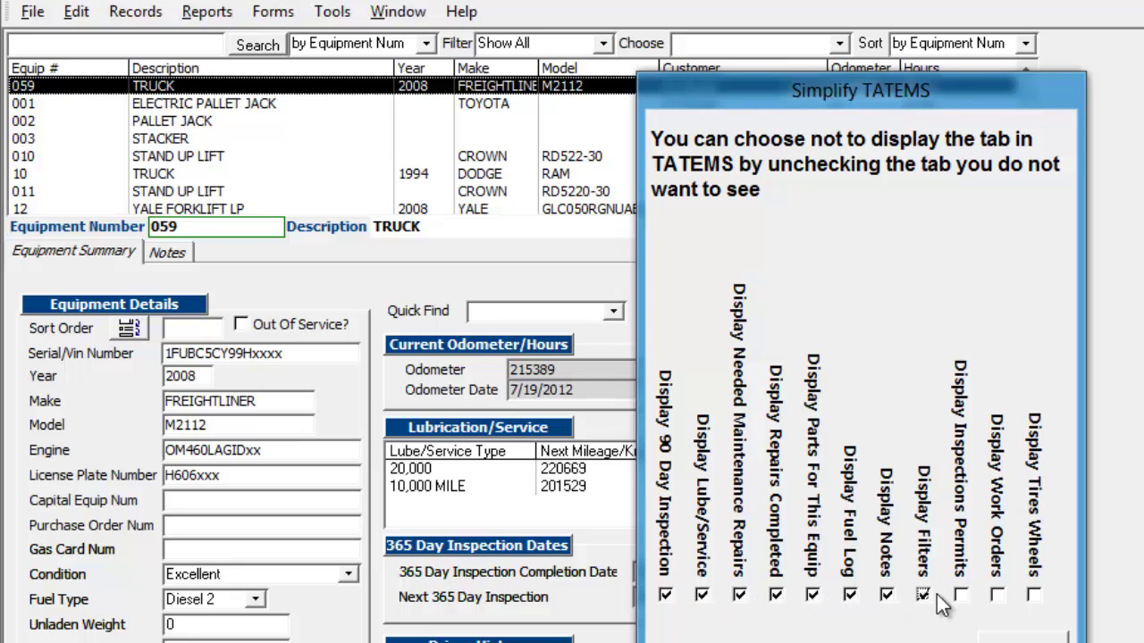
click(961, 595)
click(998, 595)
click(1034, 595)
click(1037, 636)
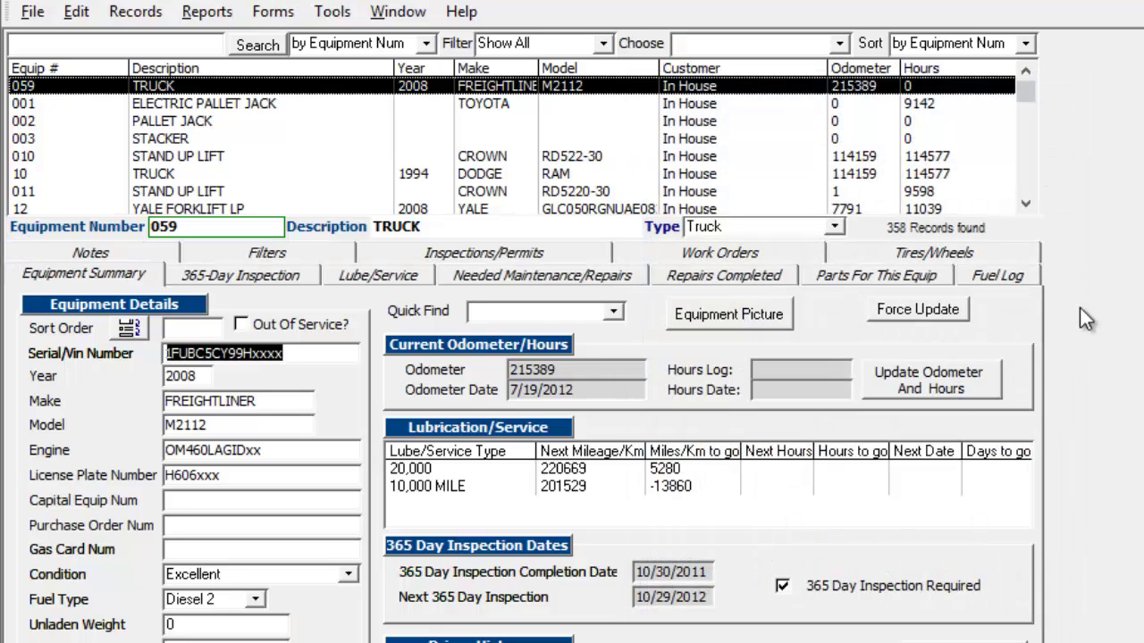
- View the editable equipment tab names in Edit Tab Names and close the form without changing them
click(336, 7)
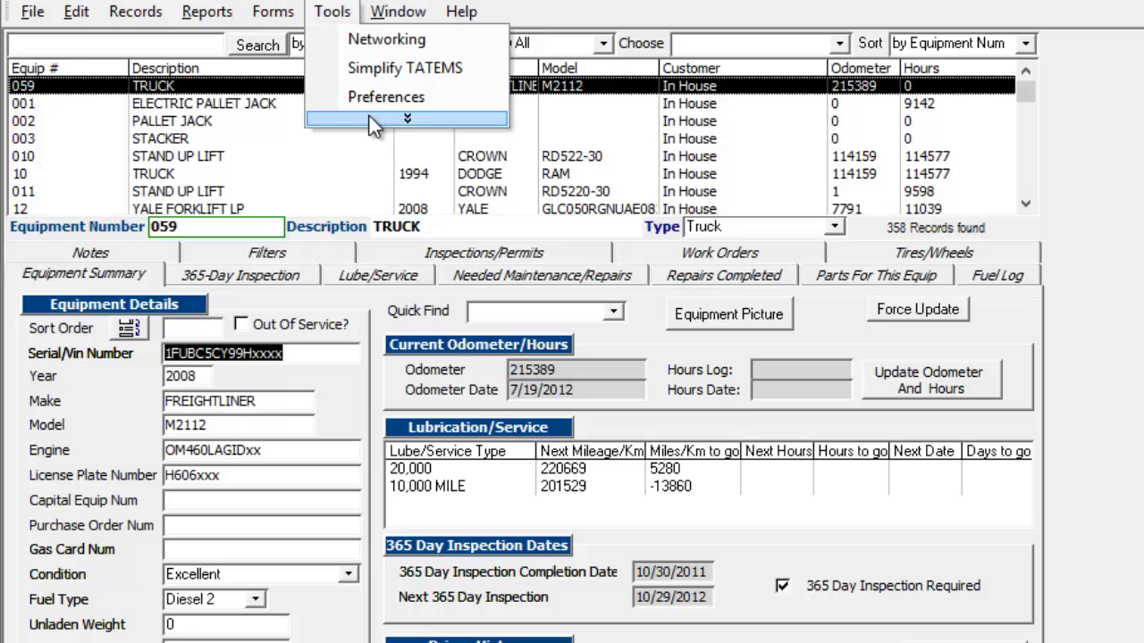
click(369, 117)
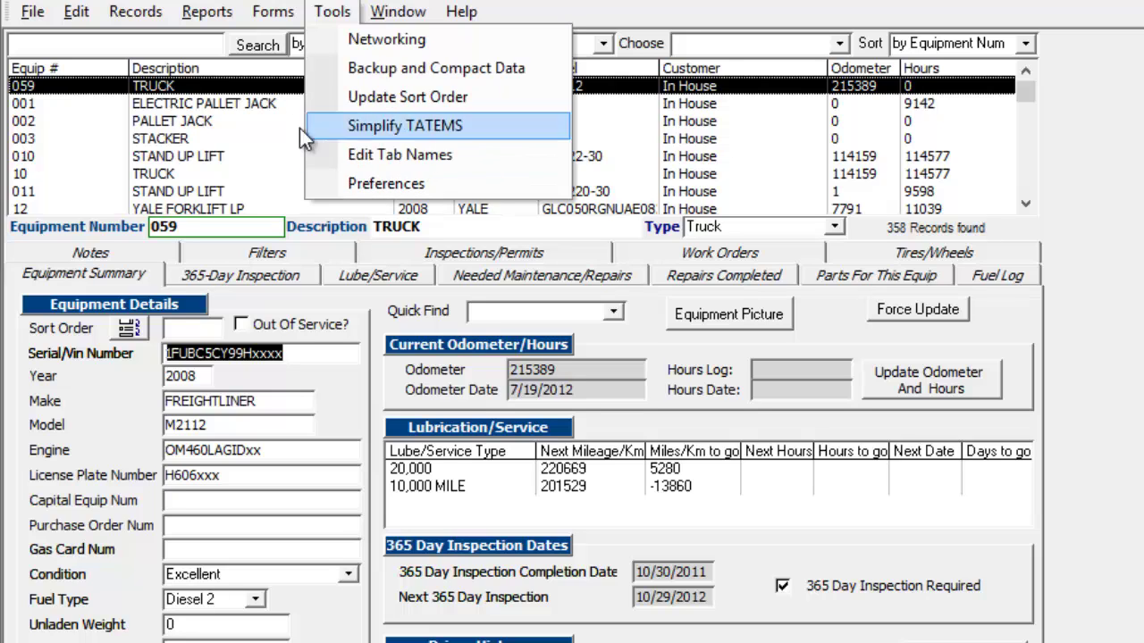
click(391, 156)
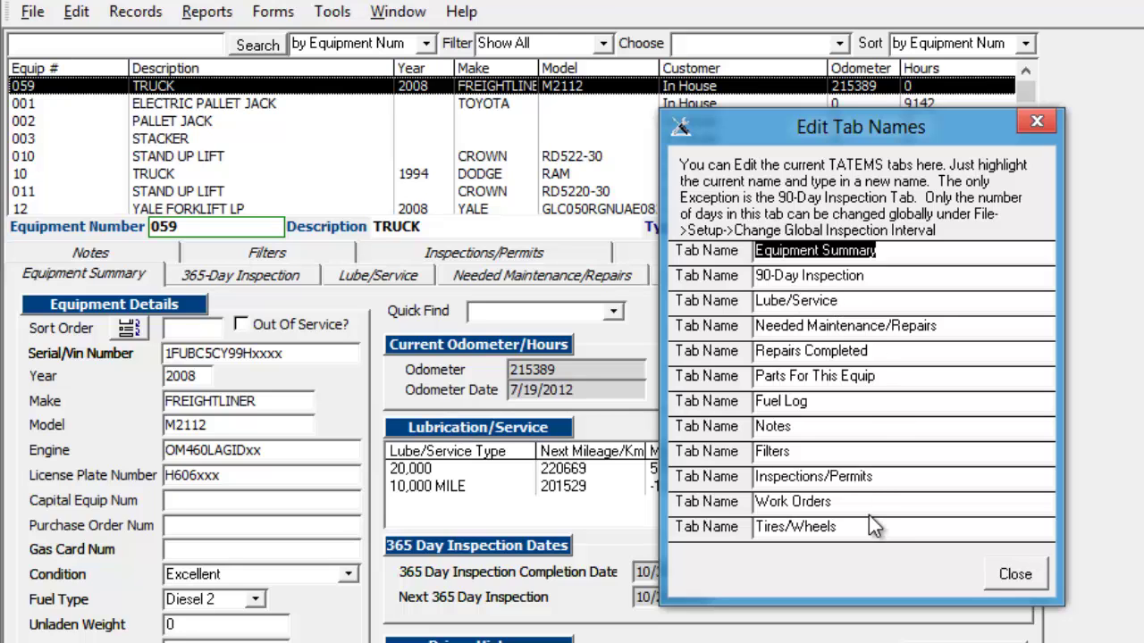
click(1015, 574)
- Open the customers form, select the In House customer, move the form aside to view the detail fields, and close it
click(271, 12)
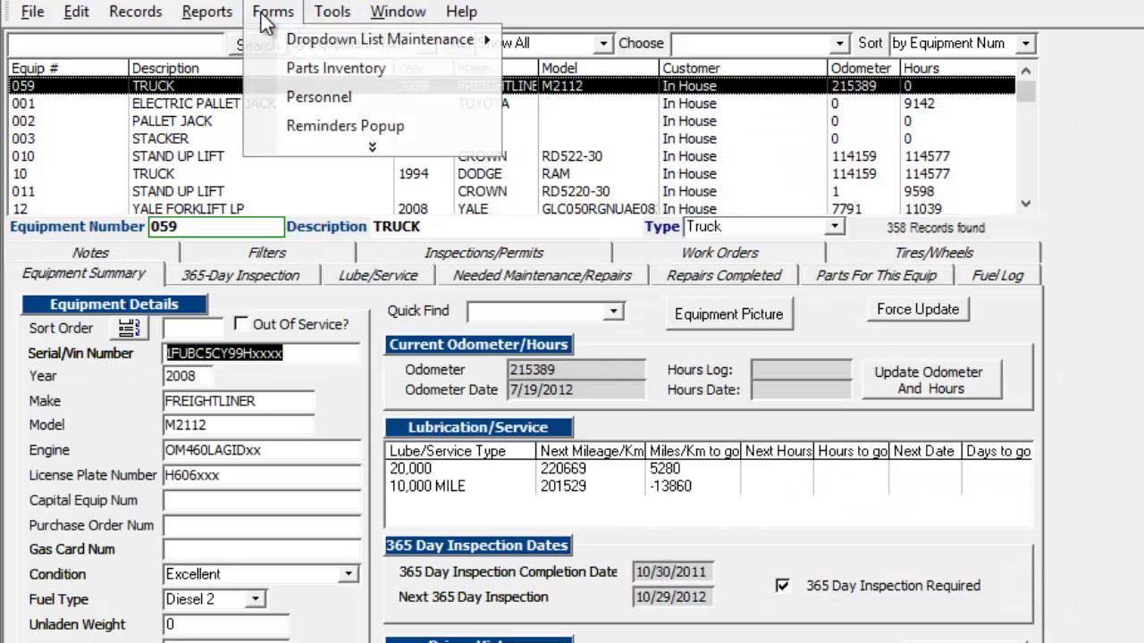
mouse_move(228, 14)
mouse_move(132, 9)
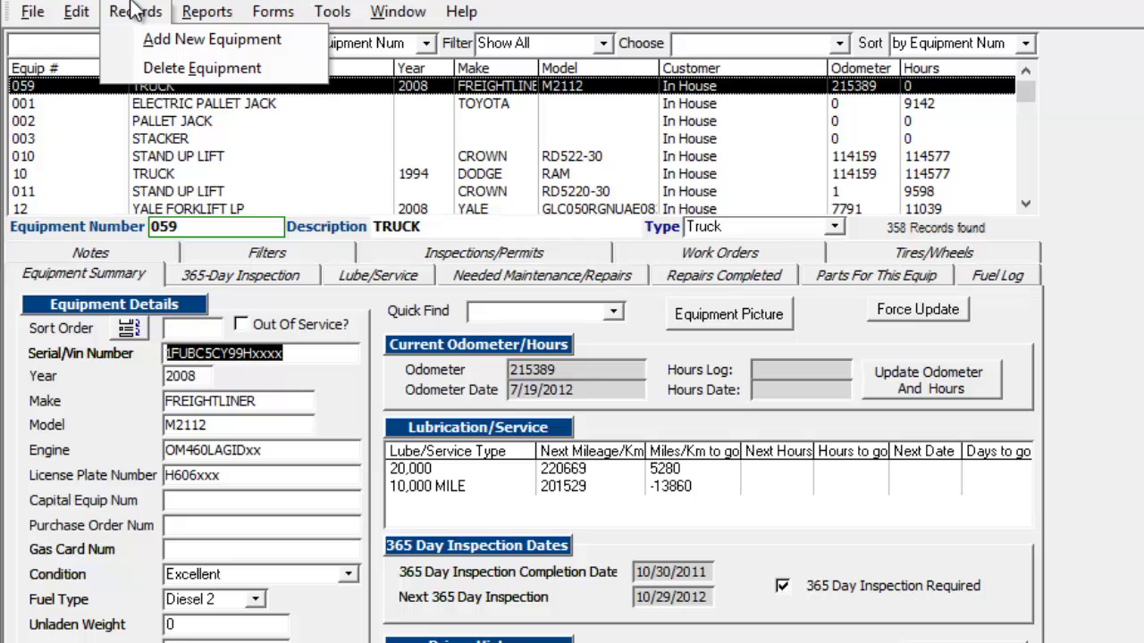
mouse_move(293, 16)
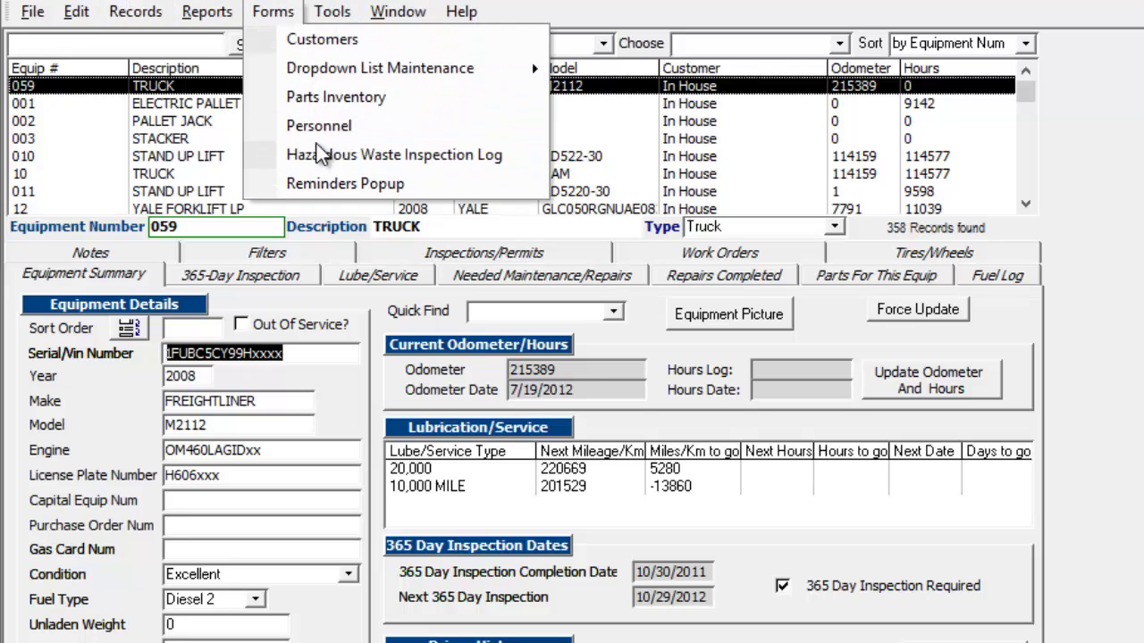
mouse_move(320, 35)
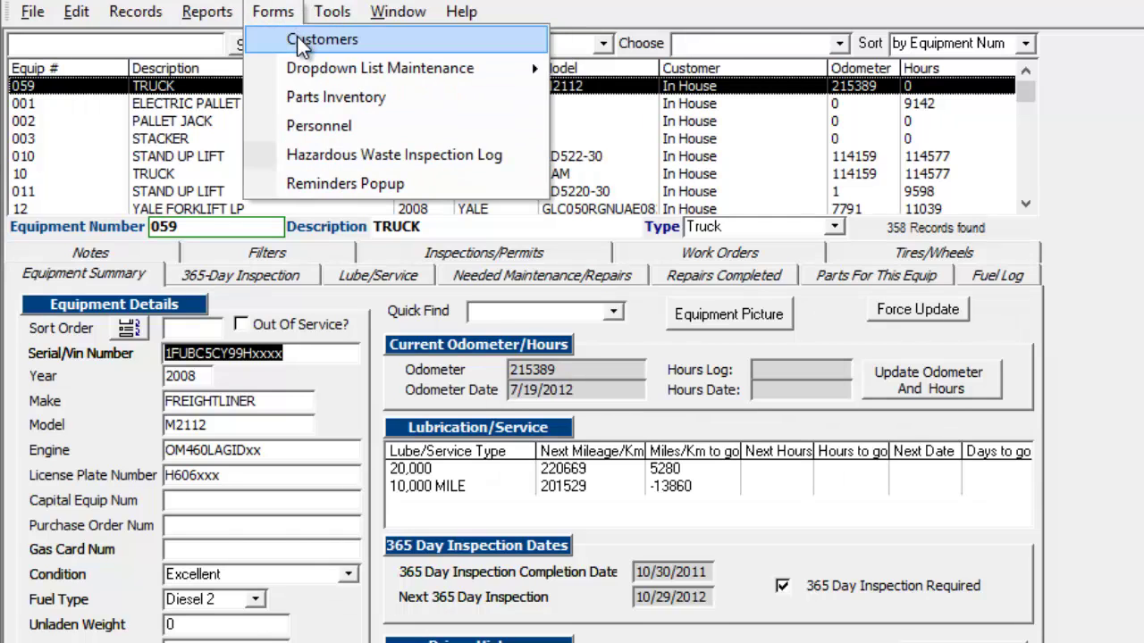
click(300, 41)
click(693, 197)
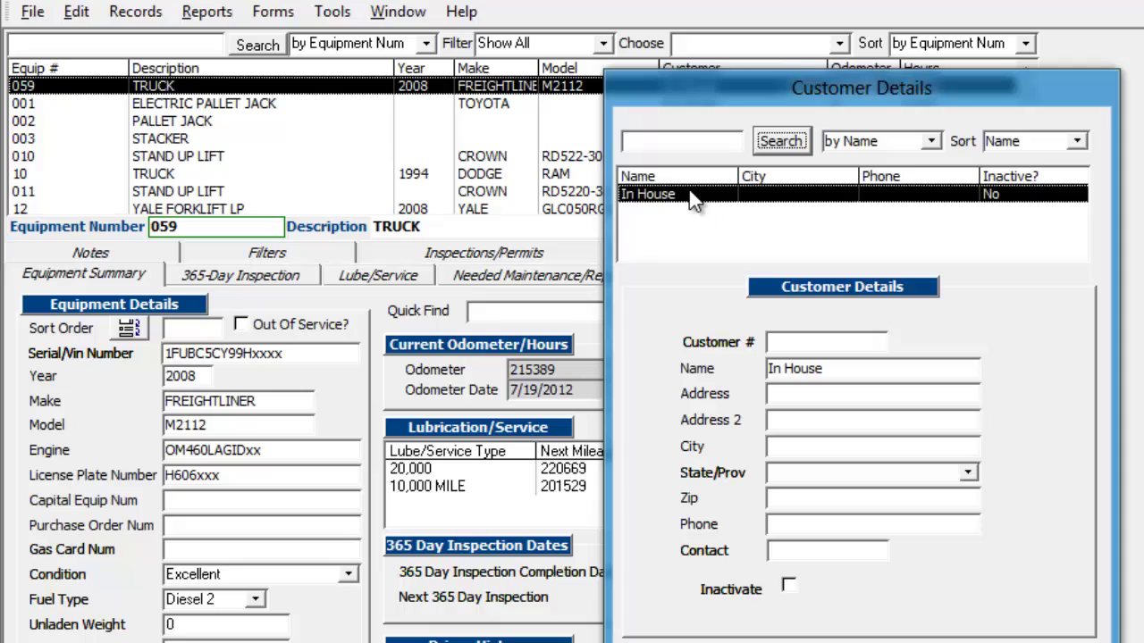
drag(737, 88, 623, 94)
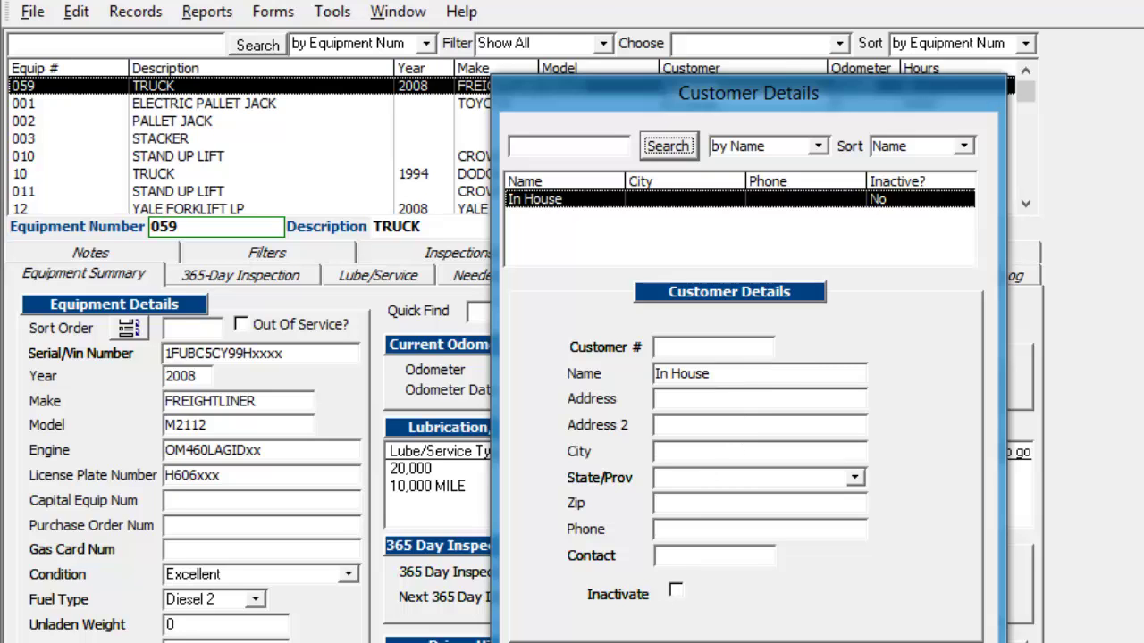
key(Escape)
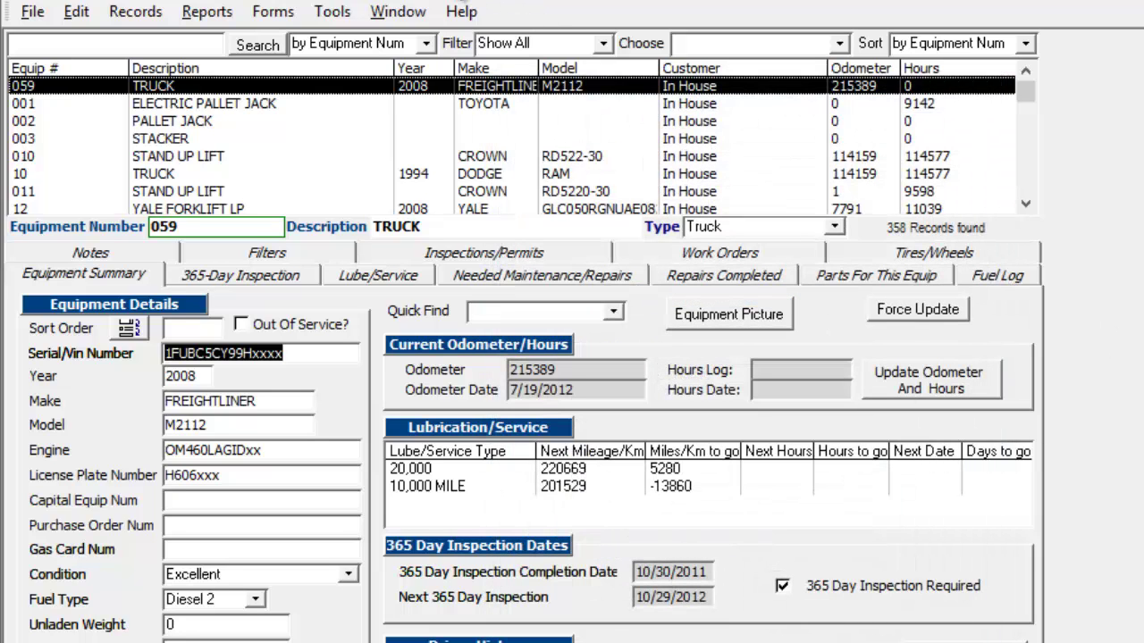